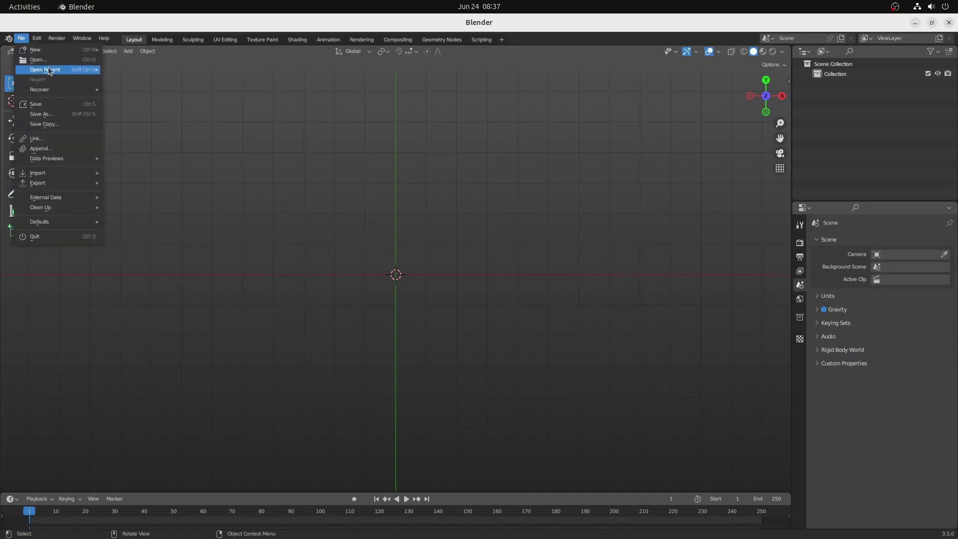
- Open a recent Blender file and place a TailPlane asset instance into the empty scene
mouse_move(48, 69)
click(130, 68)
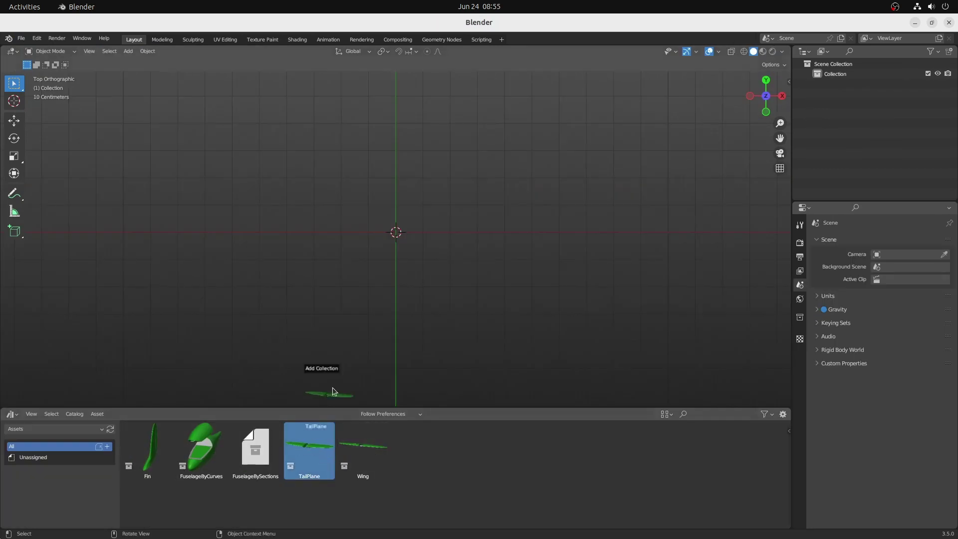
drag(475, 248, 475, 248)
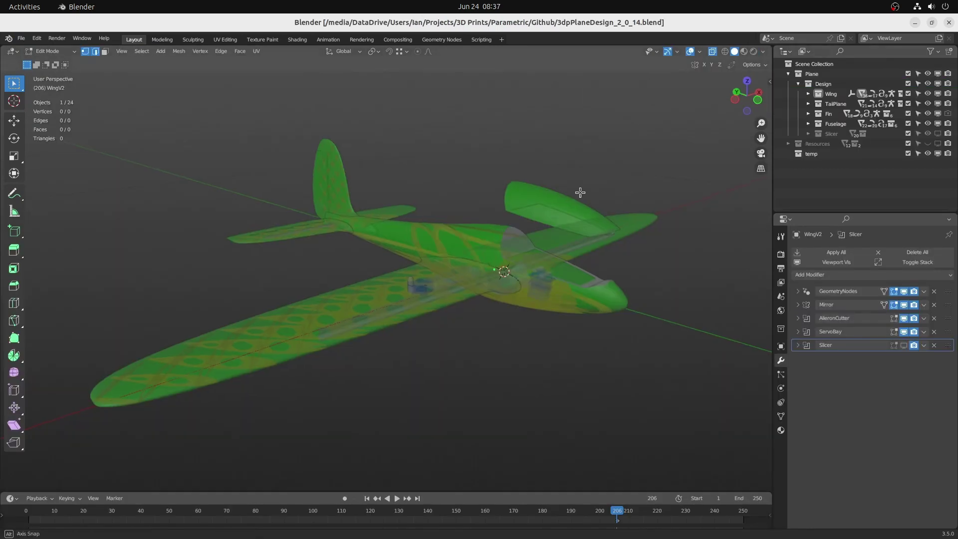
- Raise the Leading curve tip along Y and reshape the Interpolate and Twist curve points
middle_drag(579, 193, 558, 220)
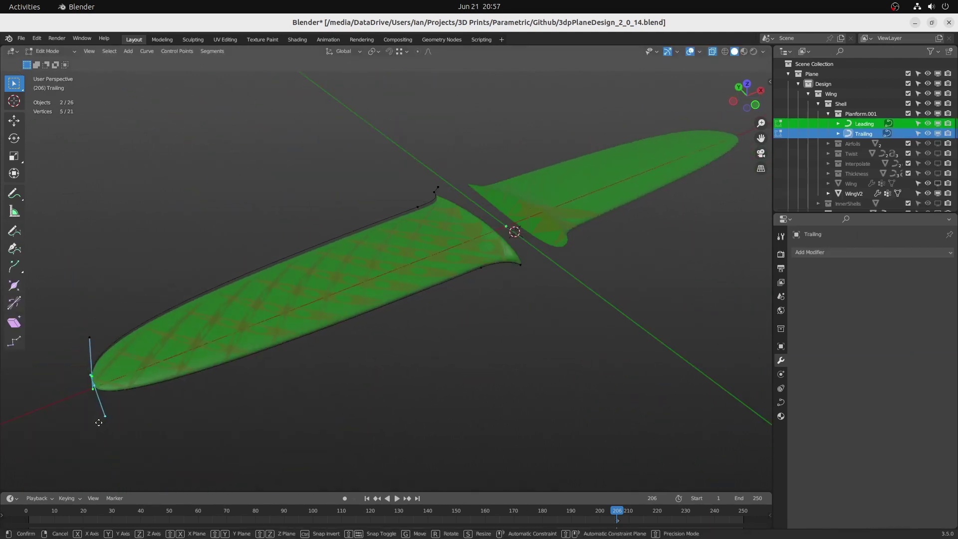
key(y)
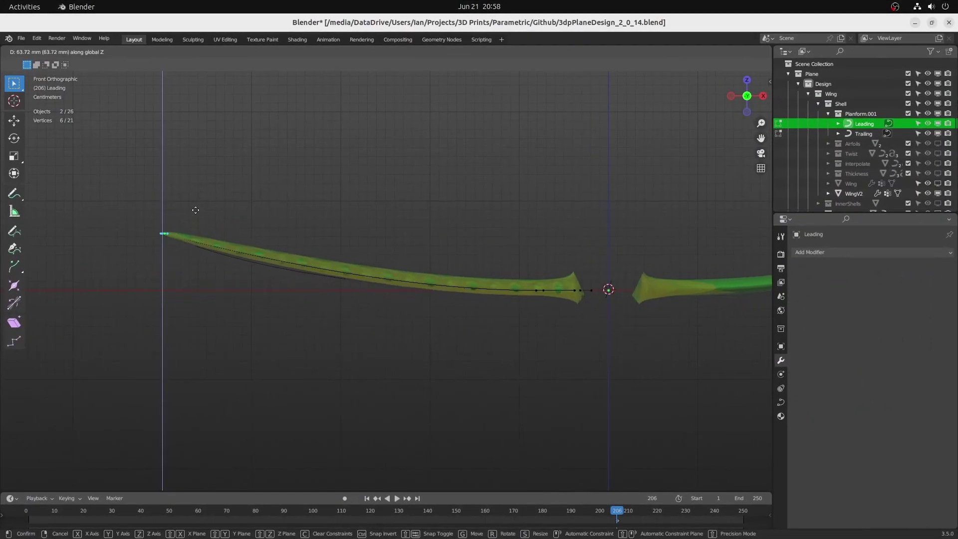
click(192, 235)
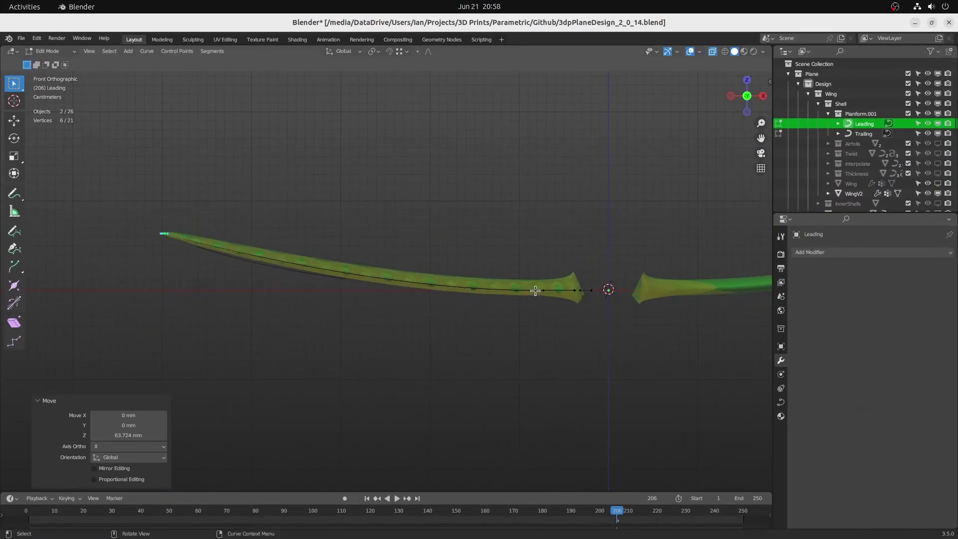
drag(535, 291, 364, 295)
key(g)
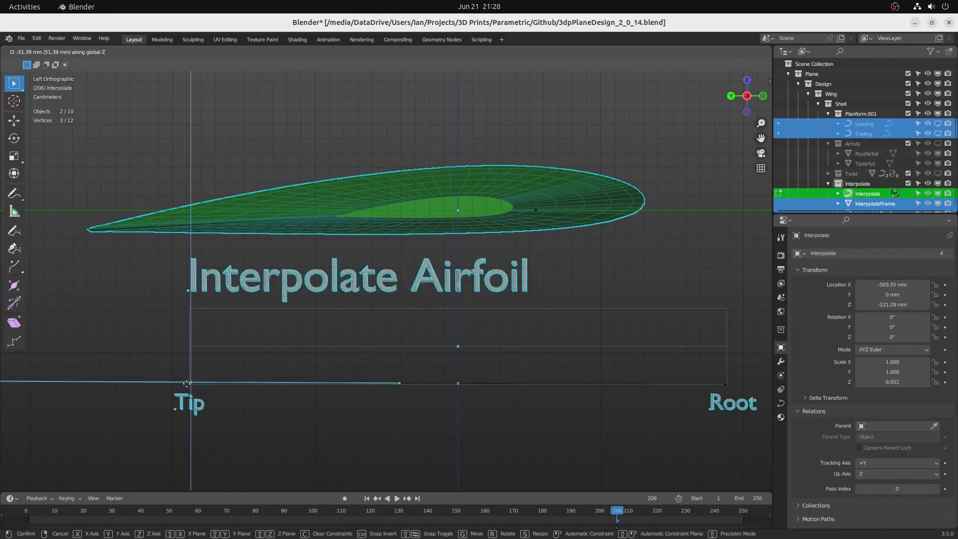
click(690, 358)
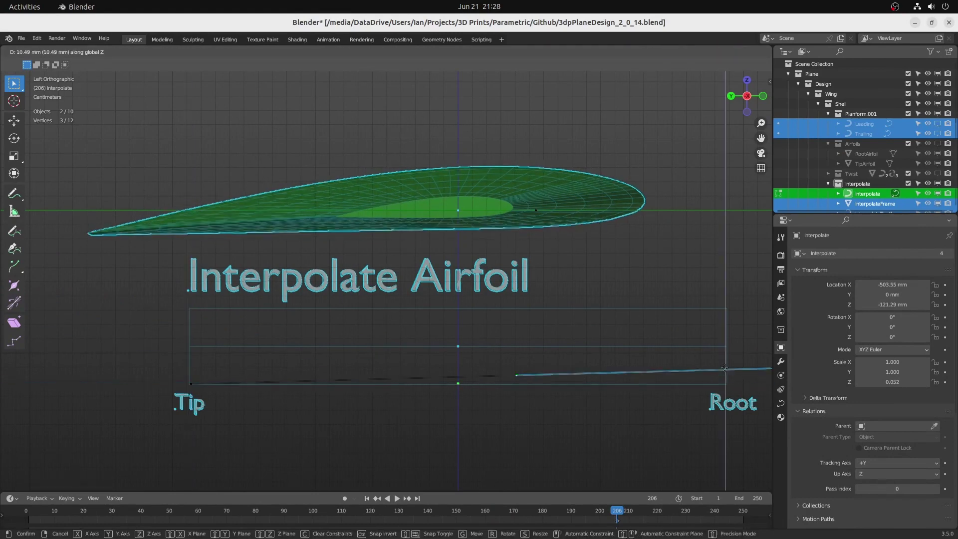
click(558, 318)
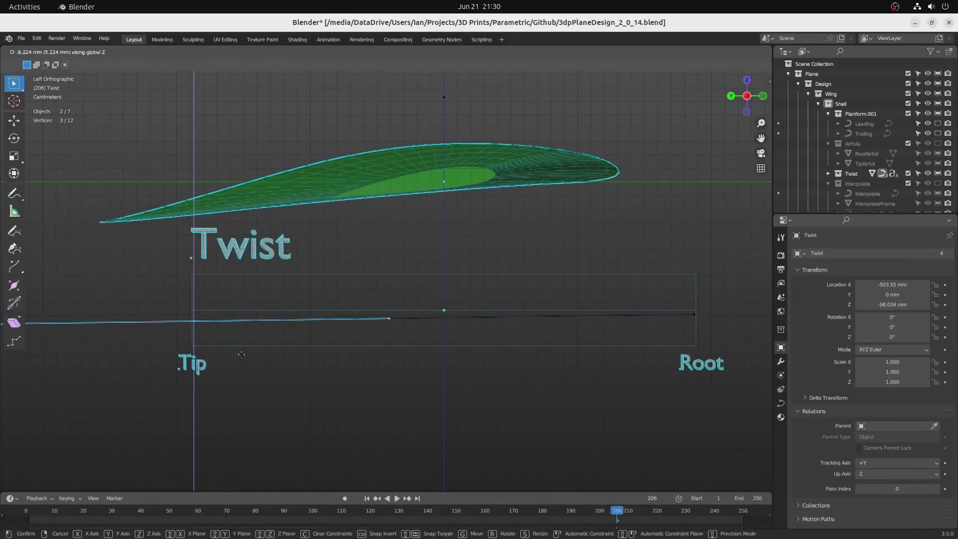
click(242, 322)
- Try moving the Twist root point vertically, then move the curve's top vertex along Y
click(695, 319)
key(g)
key(z)
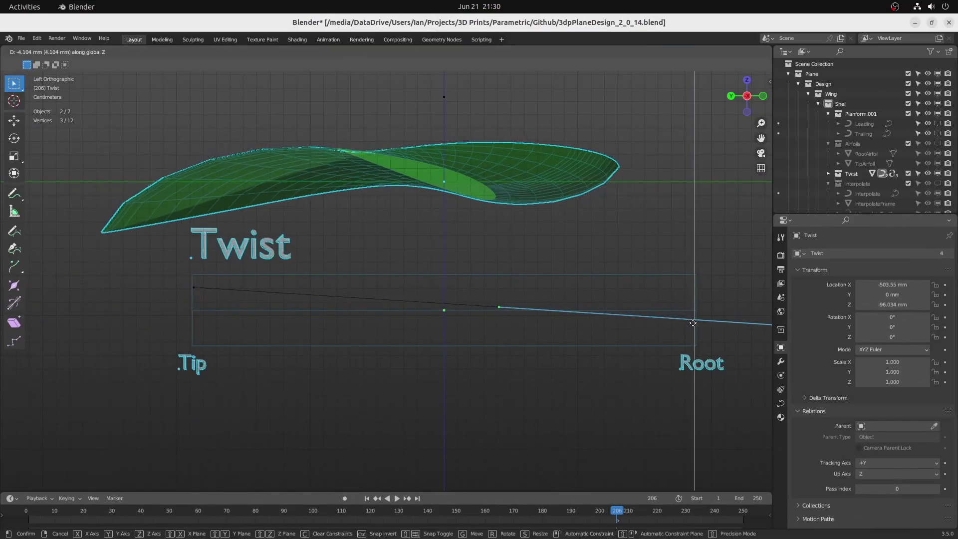
right_click(693, 322)
drag(399, 83, 474, 111)
key(g)
key(y)
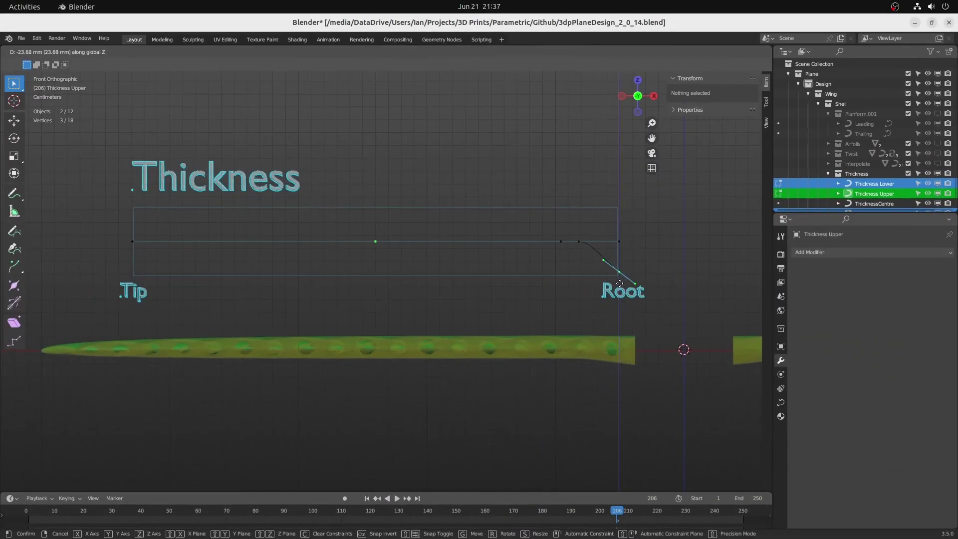
- Adjust the Thickness curve points, including the Thickness Upper control point
click(621, 305)
key(r)
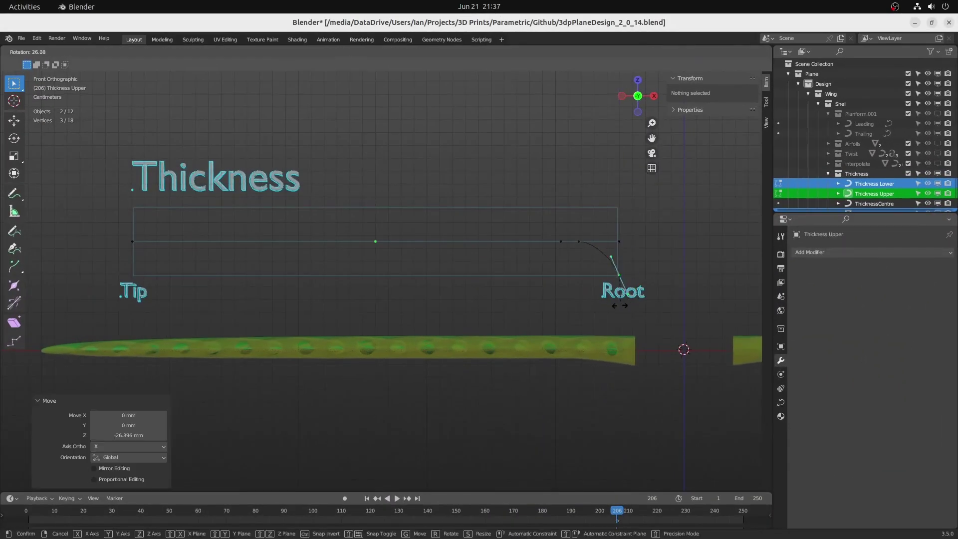
right_click(611, 302)
click(619, 241)
key(g)
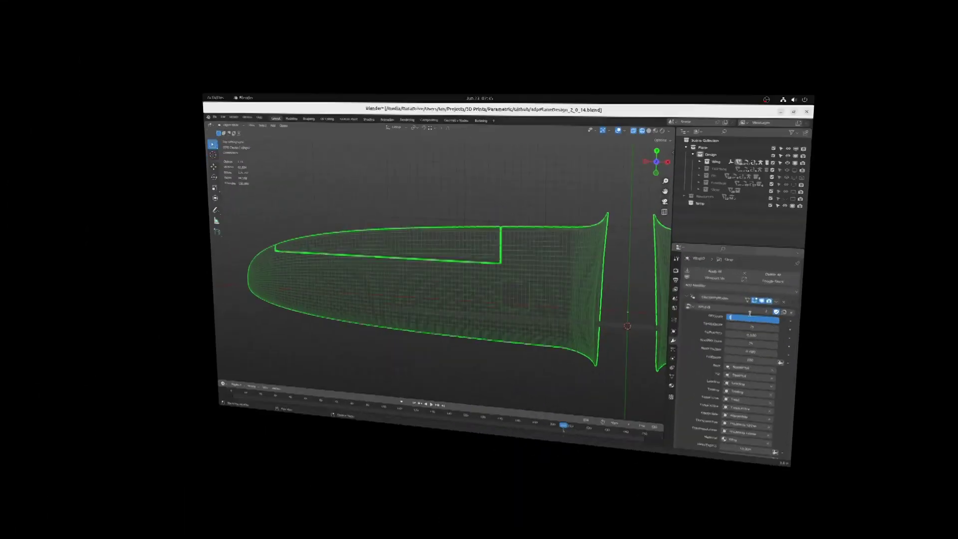
- Set RootRibCount to 5, view the aircraft from the front, and enable Shrinkwrap for the wing root
scroll(862, 394, down, 5)
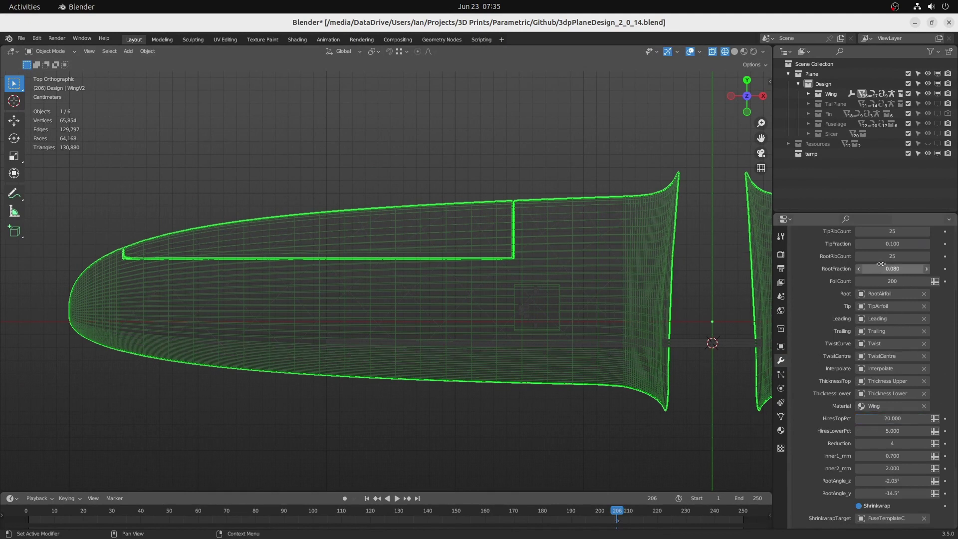
text(5)
key(Return)
scroll(877, 265, up, 1)
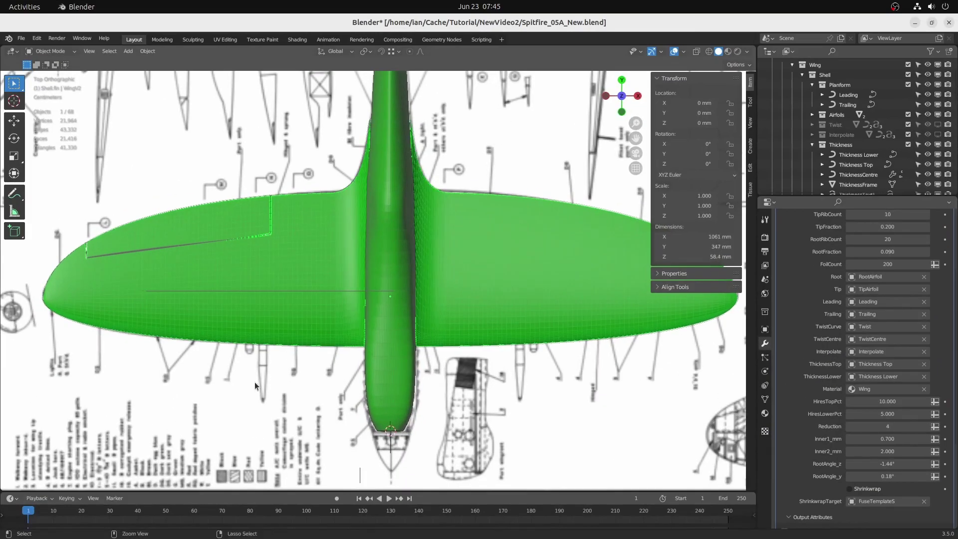
key(KP_1)
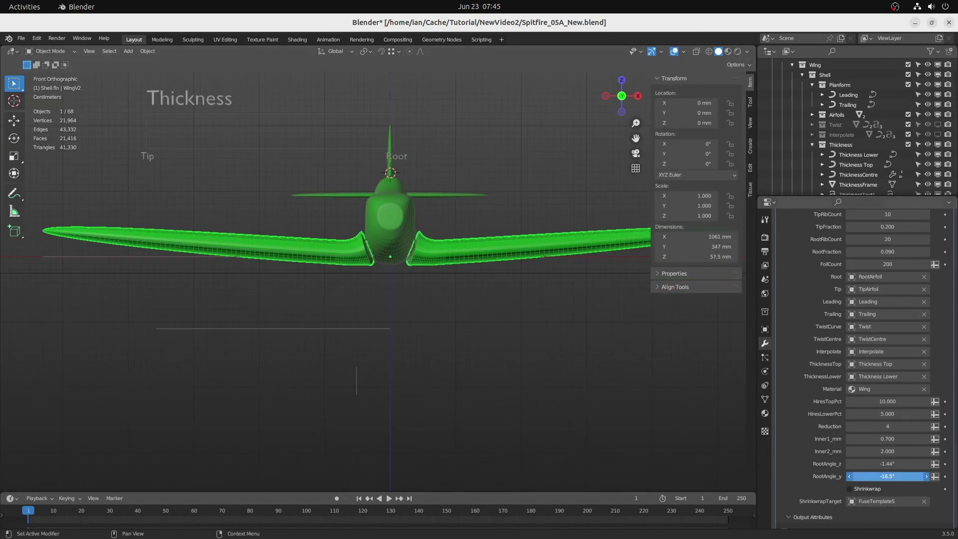
scroll(472, 406, up, 6)
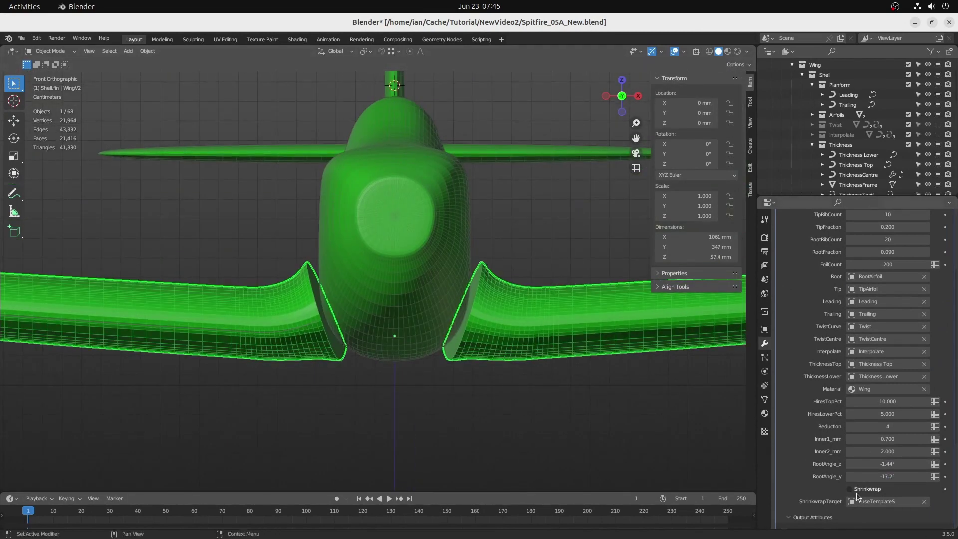
click(850, 488)
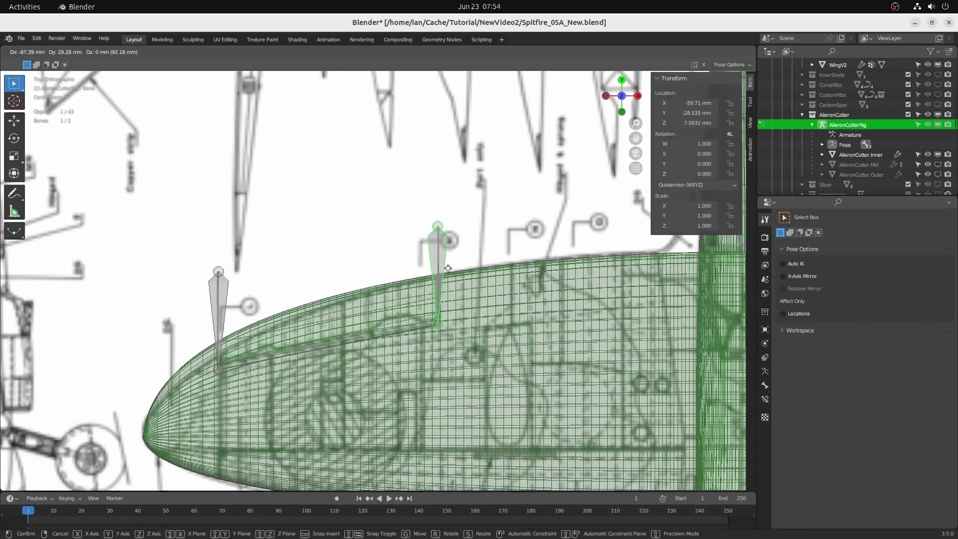
- Drag the aileron cutter bone along the Spitfire wing
drag(441, 273, 449, 270)
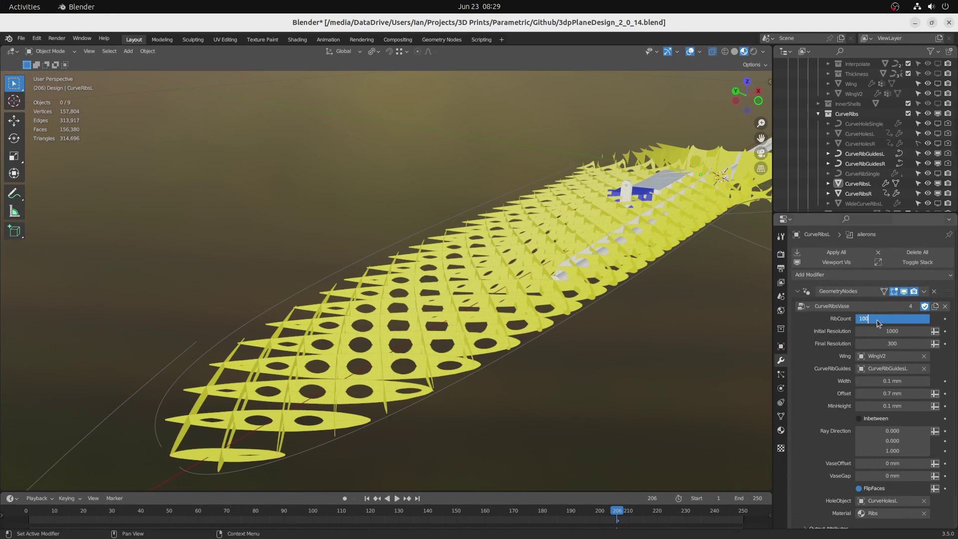
- Set RibCount to 100, CircularityFactor to 0.087 and VaseOffset to 1 mm
key(Return)
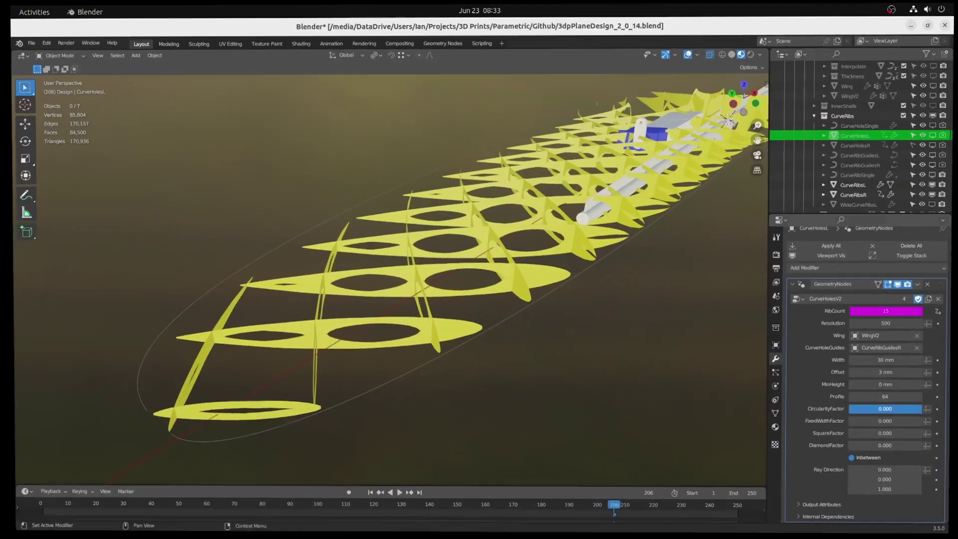
drag(892, 411, 869, 449)
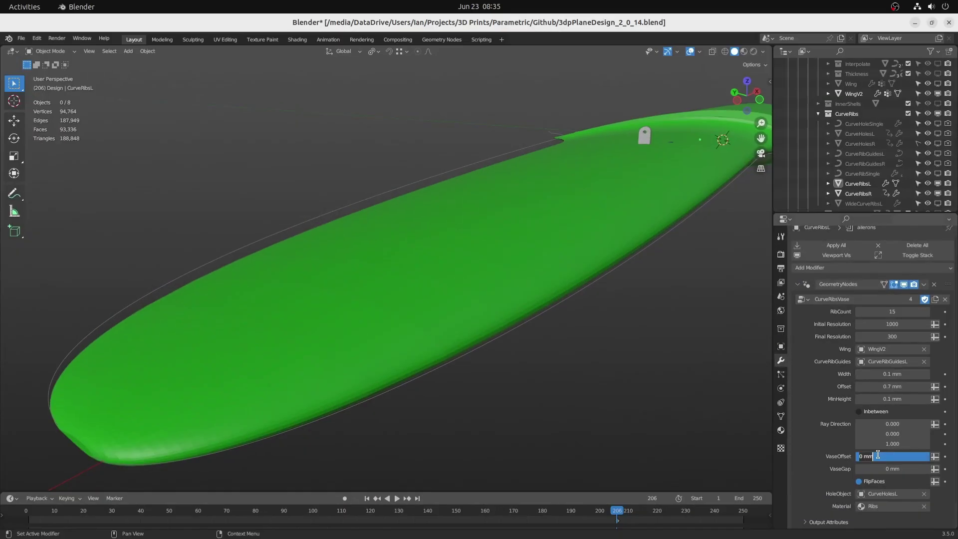
key(Return)
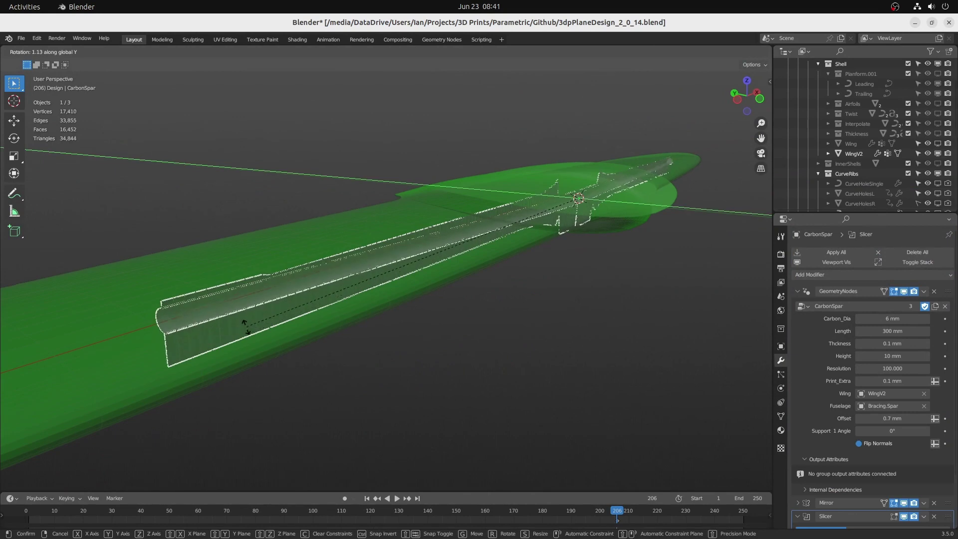
- Confirm the carbon spar's rotation, slide it along Y, and commit a new Carbon_Dia
click(250, 331)
key(y)
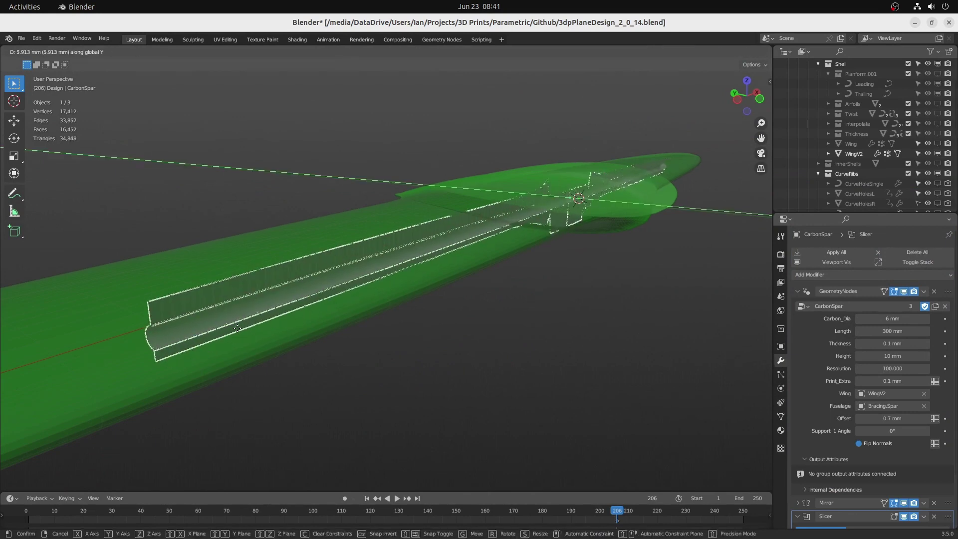
click(227, 327)
key(Return)
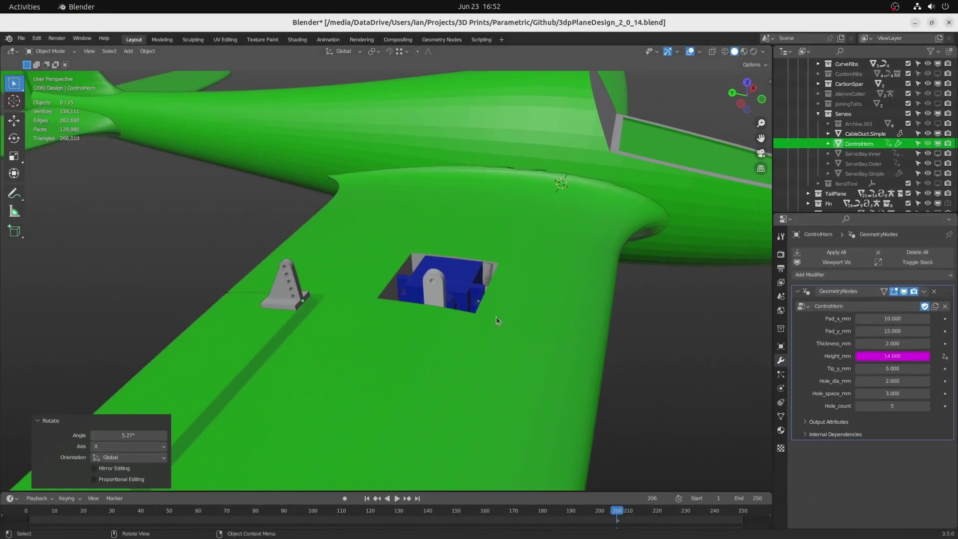
- Lower the Trailing.Fin handle at the fin top and move BendToolEmpty along X
click(479, 305)
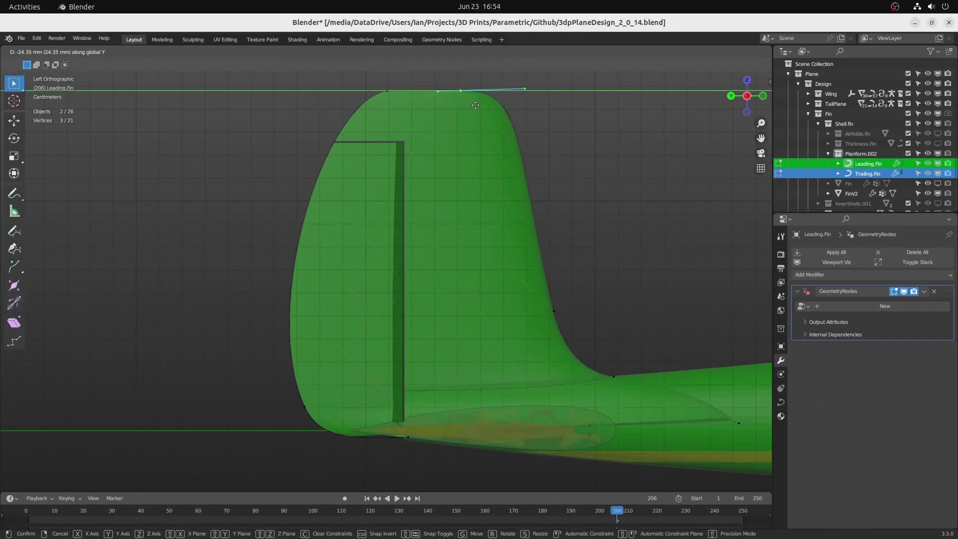
click(475, 105)
click(388, 91)
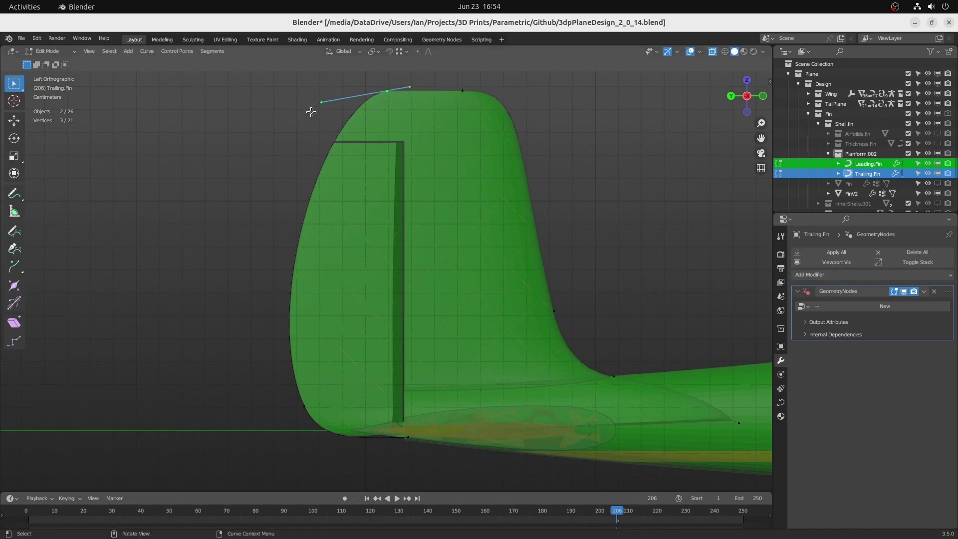
drag(319, 104, 305, 143)
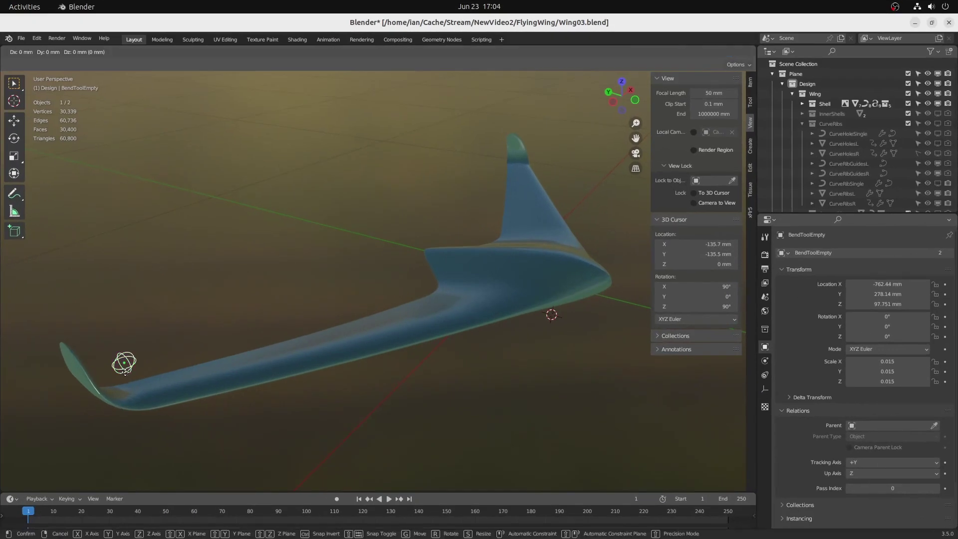
click(128, 380)
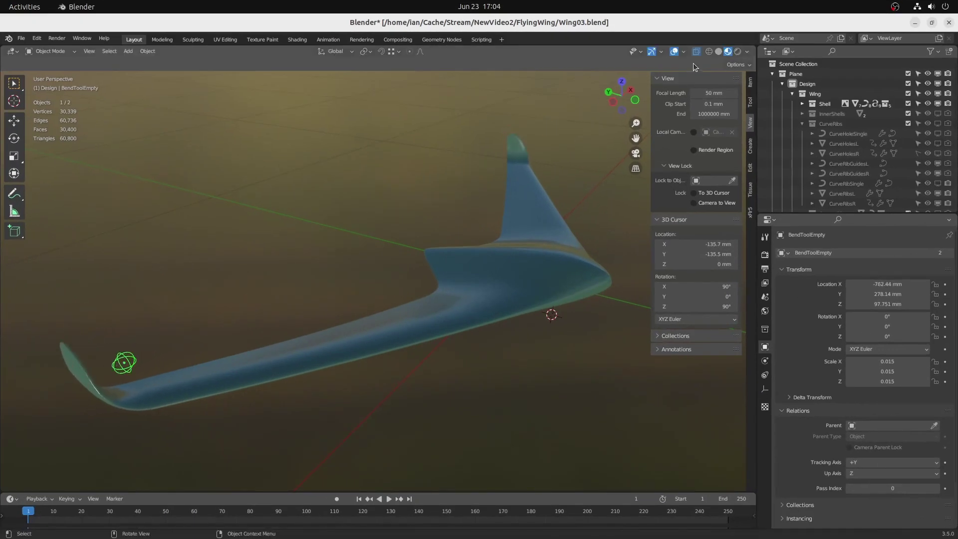
click(893, 151)
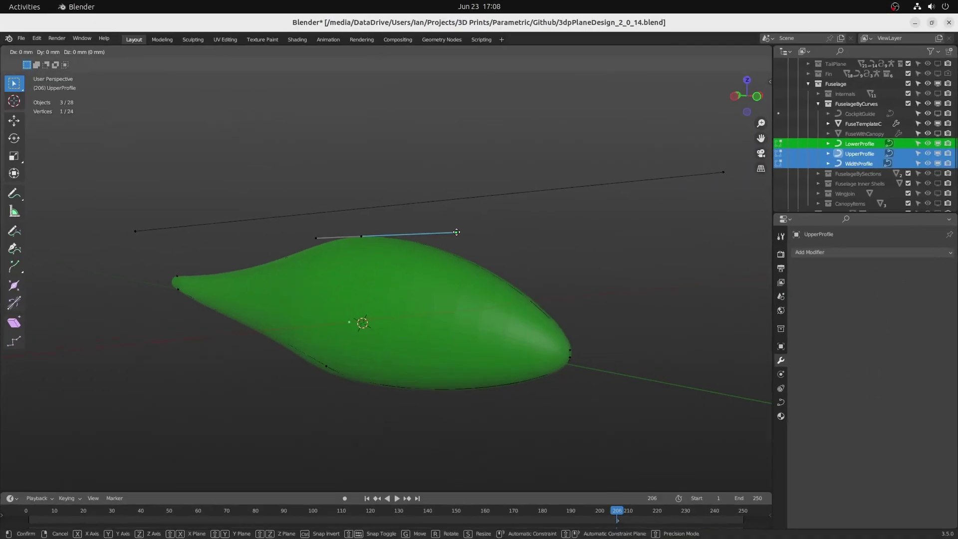
- Move the nose handle of the fuselage profile curve along X
click(509, 224)
click(564, 316)
key(g)
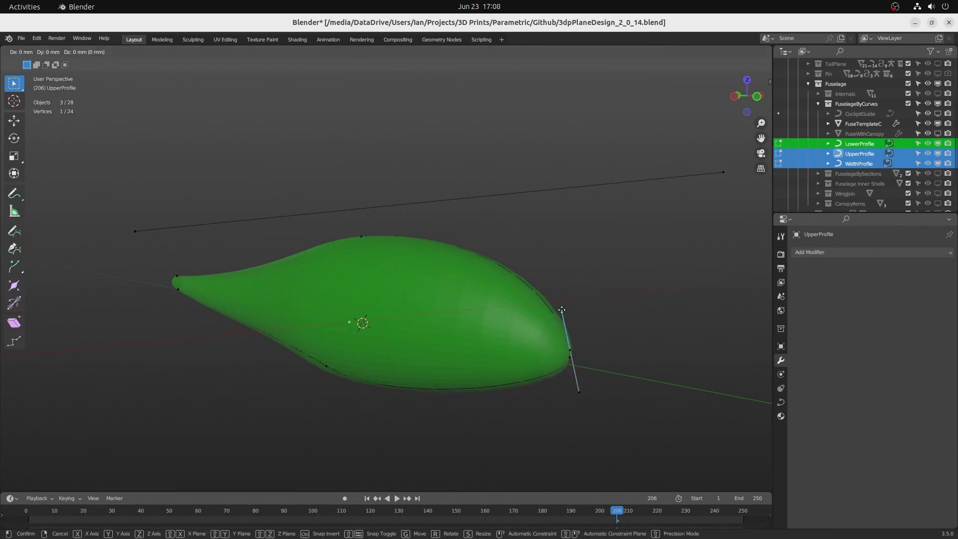
key(shift+x)
- Adjust the WidthProfile curve points and raise the Section06 top control point along Z
click(543, 229)
click(716, 170)
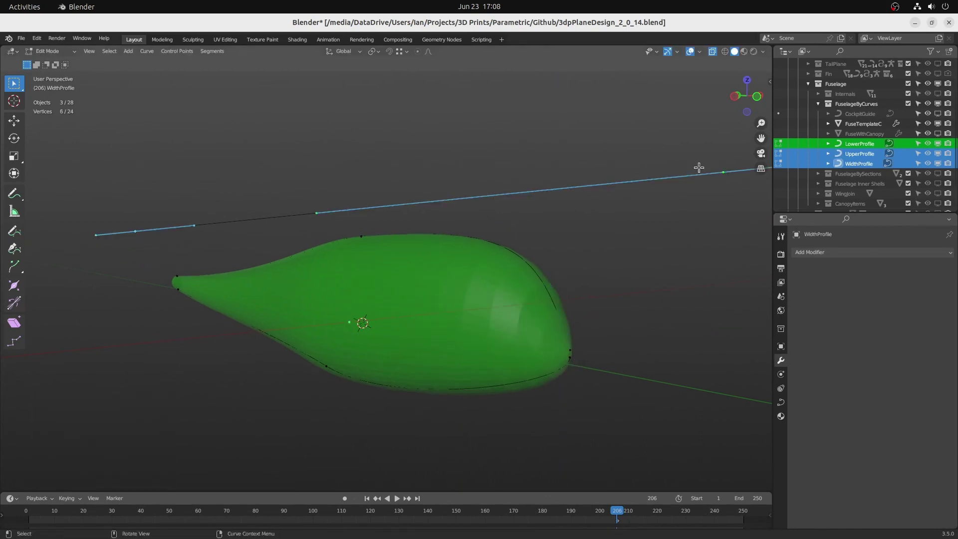
middle_drag(698, 167, 626, 184)
key(g)
key(x)
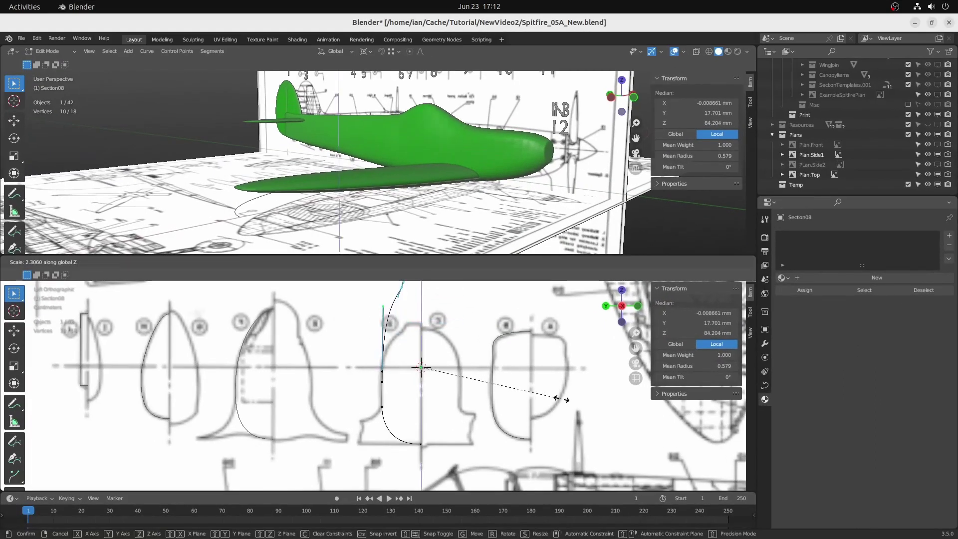
right_click(561, 399)
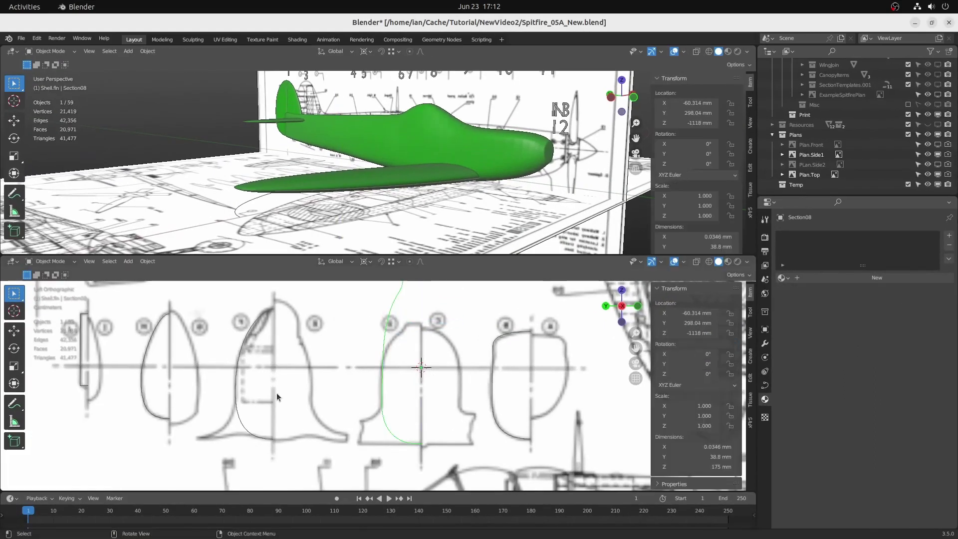
click(237, 394)
drag(290, 318, 291, 318)
key(g)
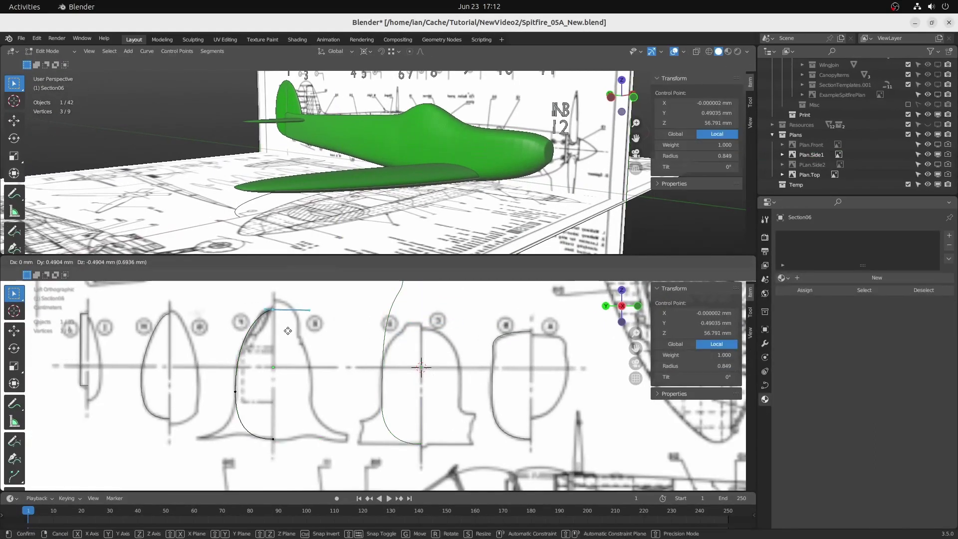
key(z)
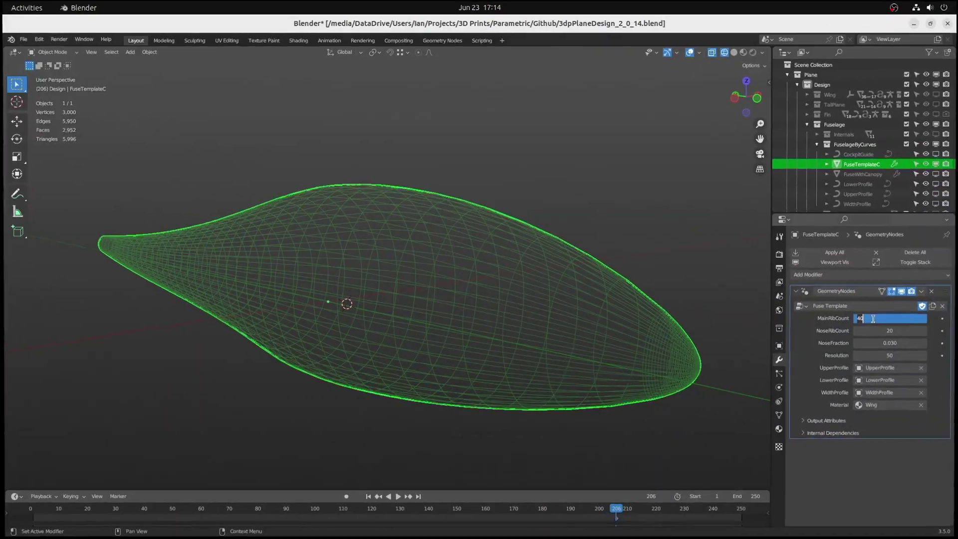
- Set FuseTemplateC's MainRibCount to 100 and Resolution to 200
text(0)
key(Return)
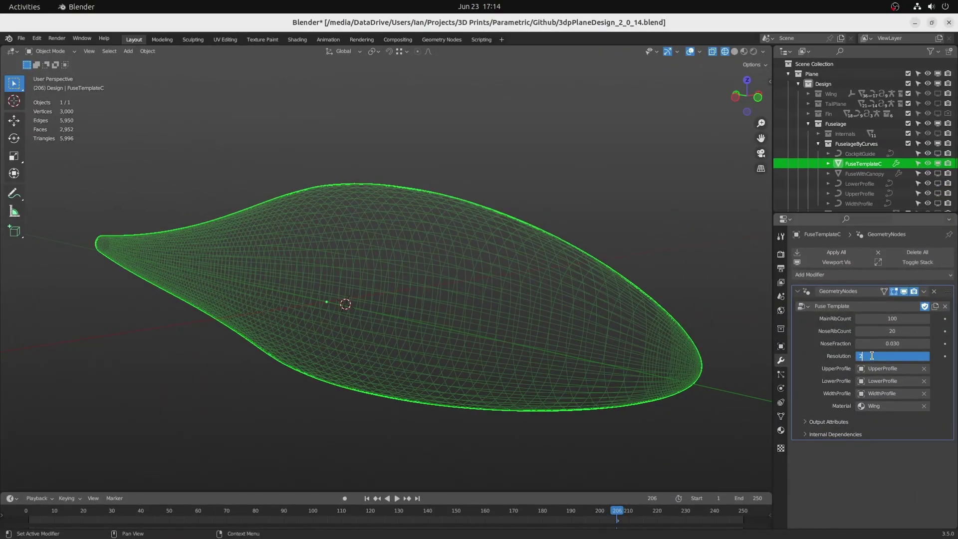
key(Return)
- Raise the canopy above the fuselage and start moving the CockpitGuide curve points
middle_drag(634, 329, 667, 376)
scroll(539, 293, up, 3)
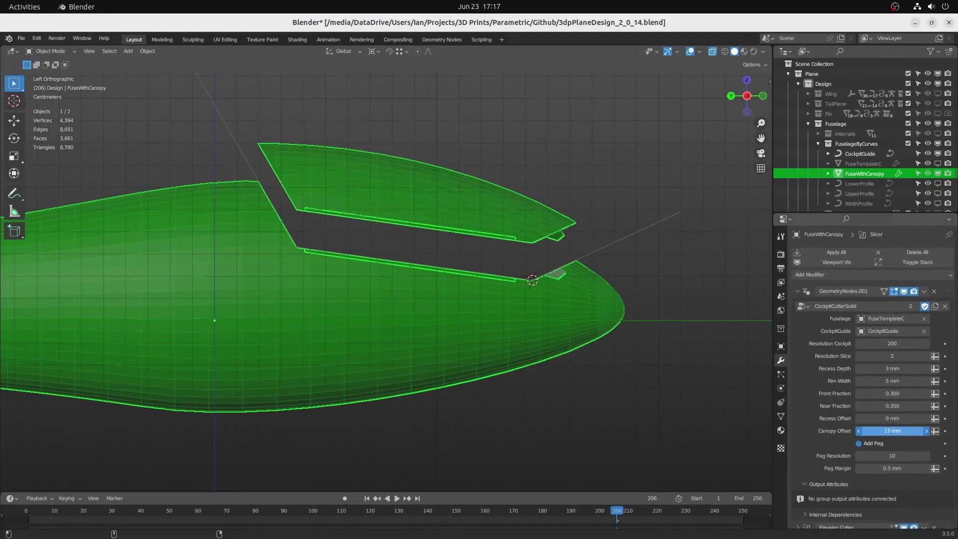
drag(892, 431, 913, 430)
click(625, 231)
key(Tab)
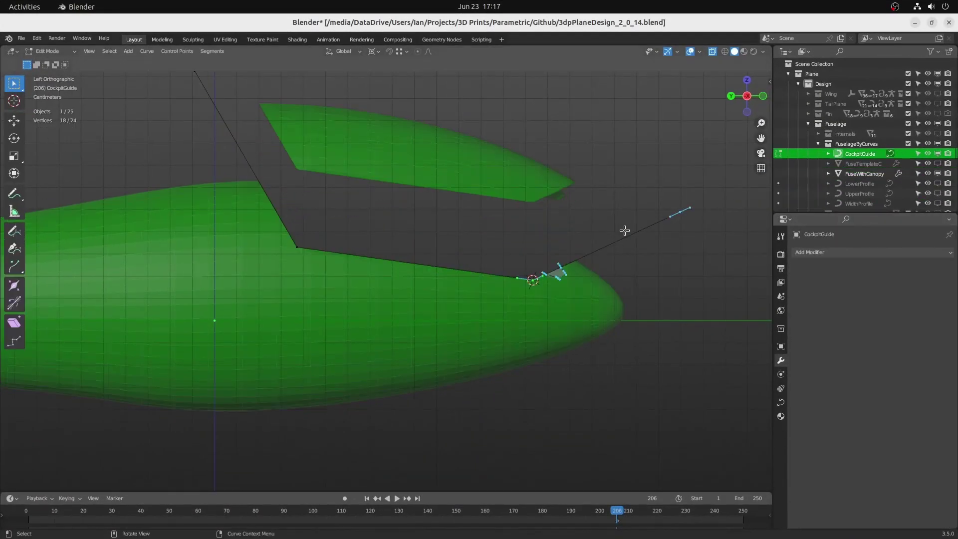
key(g)
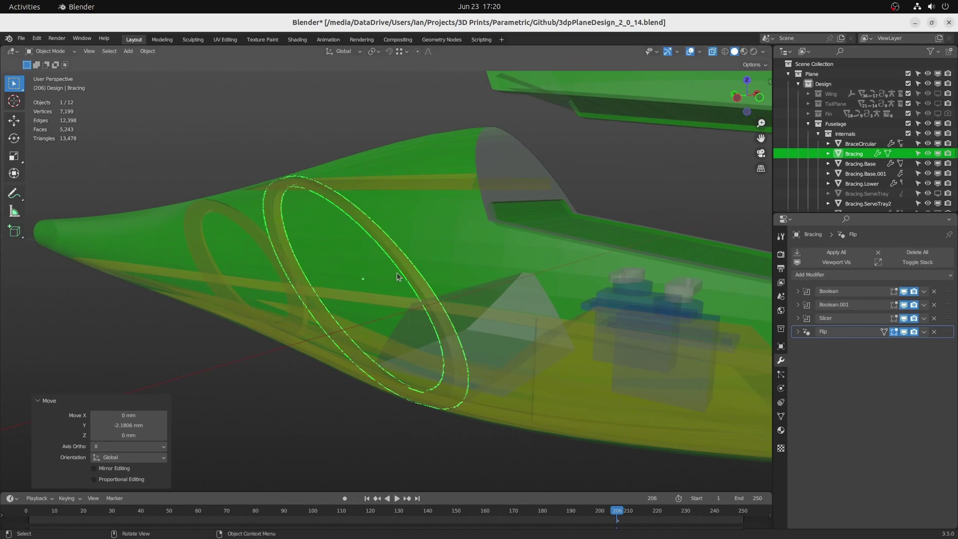
- Confirm the bracing ring's Y position and rotate it about the X axis
click(397, 273)
key(r)
key(x)
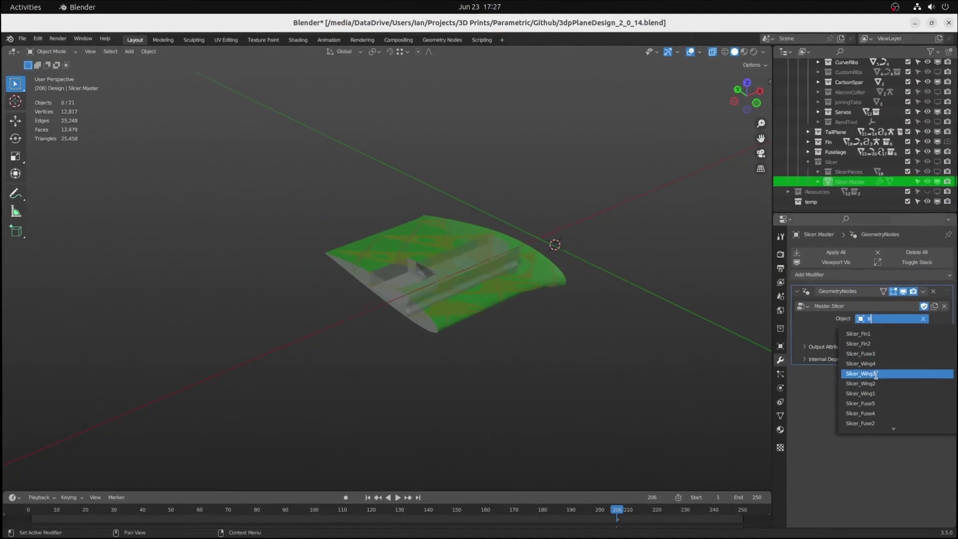
- Choose the Master.Slicer Object from the Slicer objects list
click(874, 382)
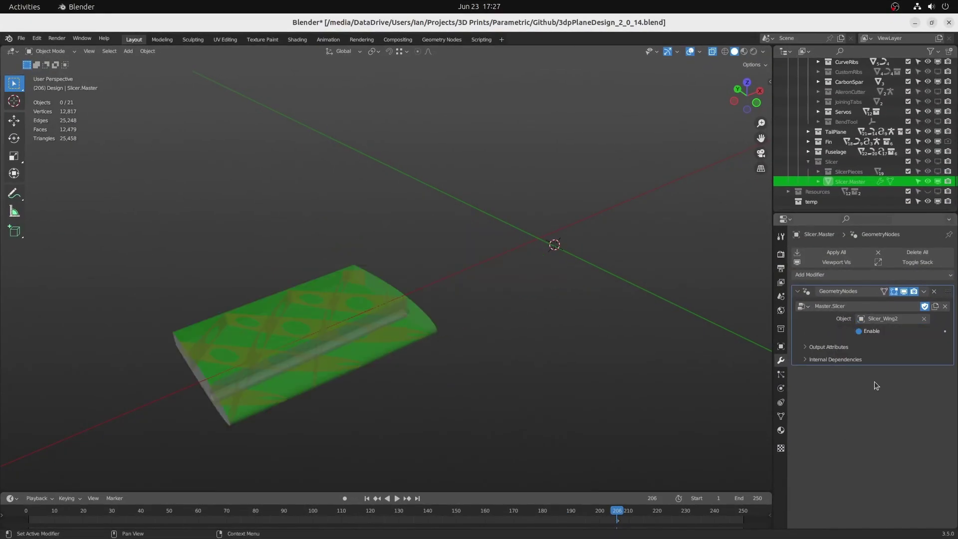
click(881, 316)
text(s)
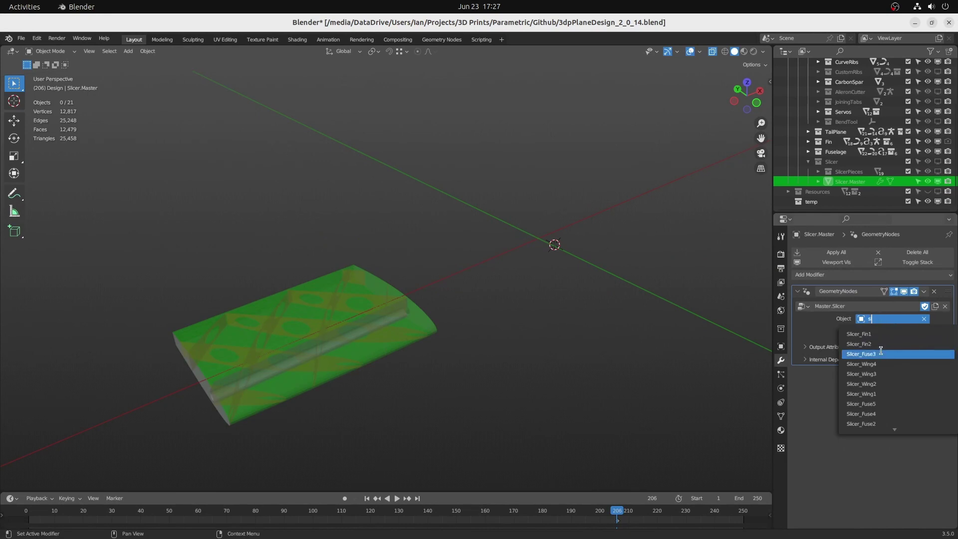
click(878, 354)
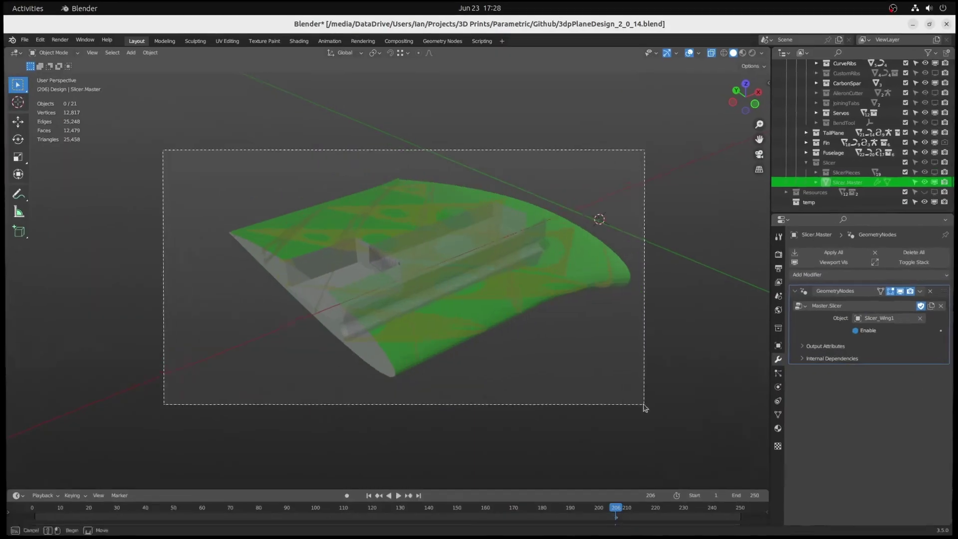
- Export the selected pieces as an STL to the temp folder and slice the wing section in Cura
drag(645, 407, 645, 407)
key(F3)
click(439, 367)
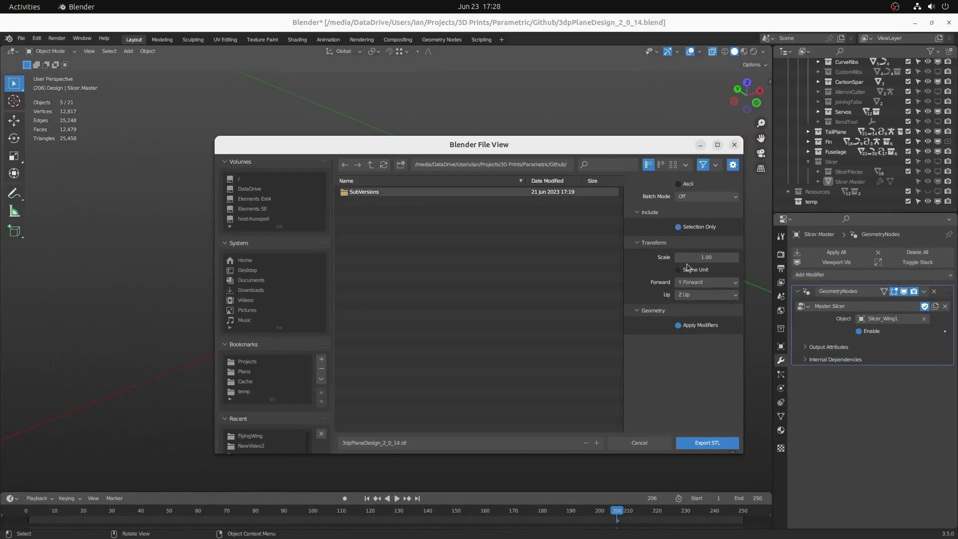
click(244, 391)
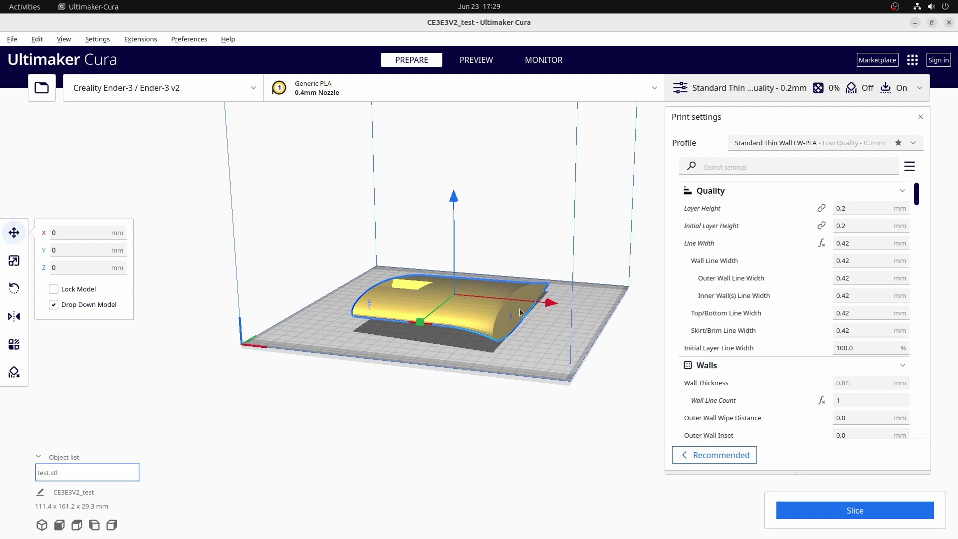
click(854, 510)
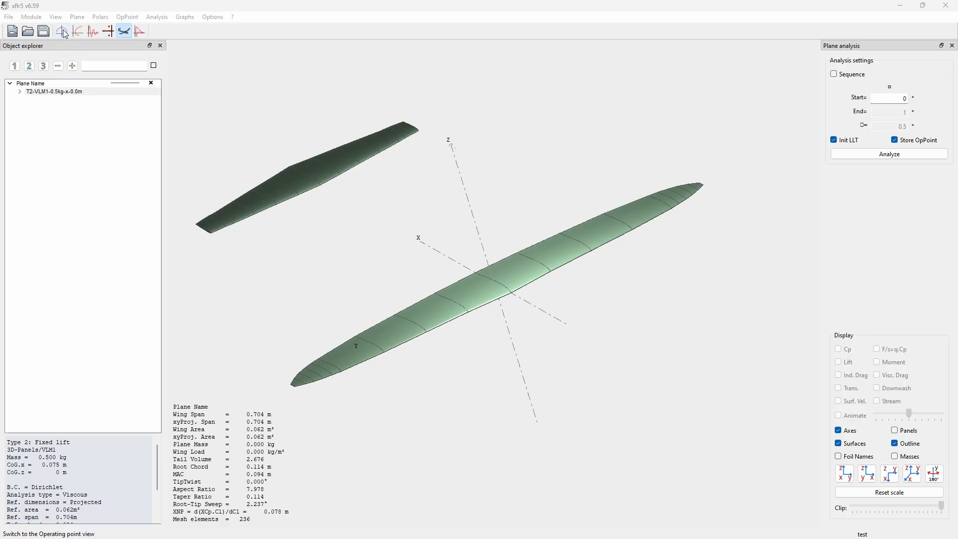
- Step through the OpPoint and Polar views, then switch to the XFoil Direct Analysis module
click(64, 33)
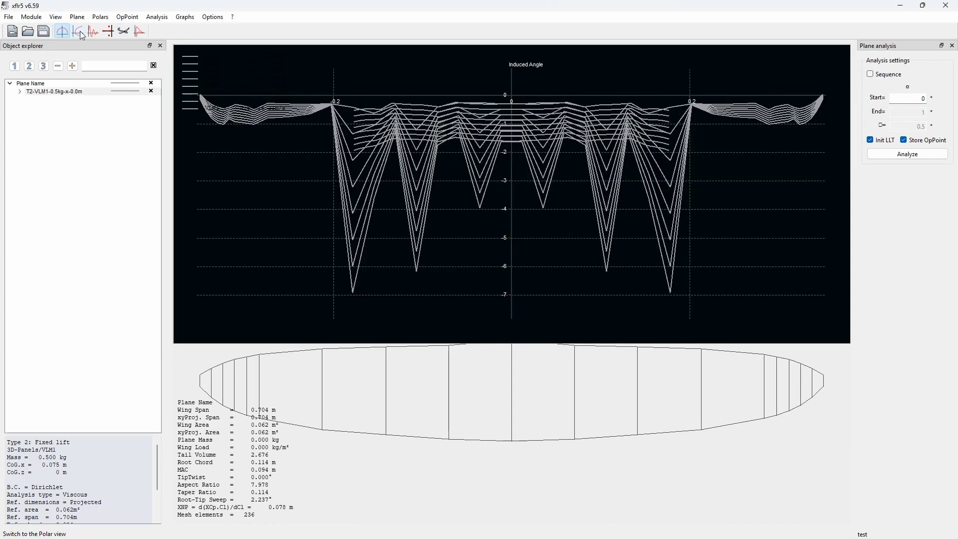
click(80, 32)
click(38, 17)
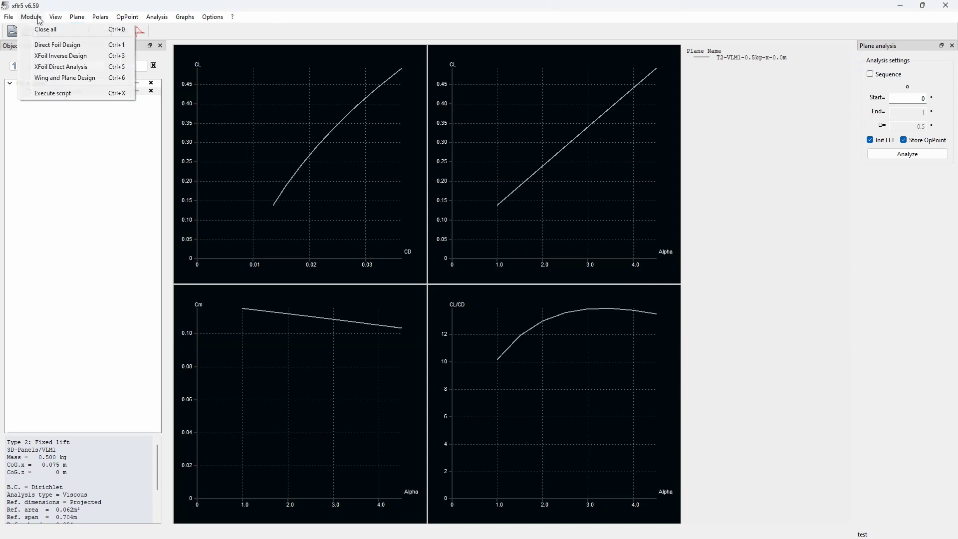
click(54, 68)
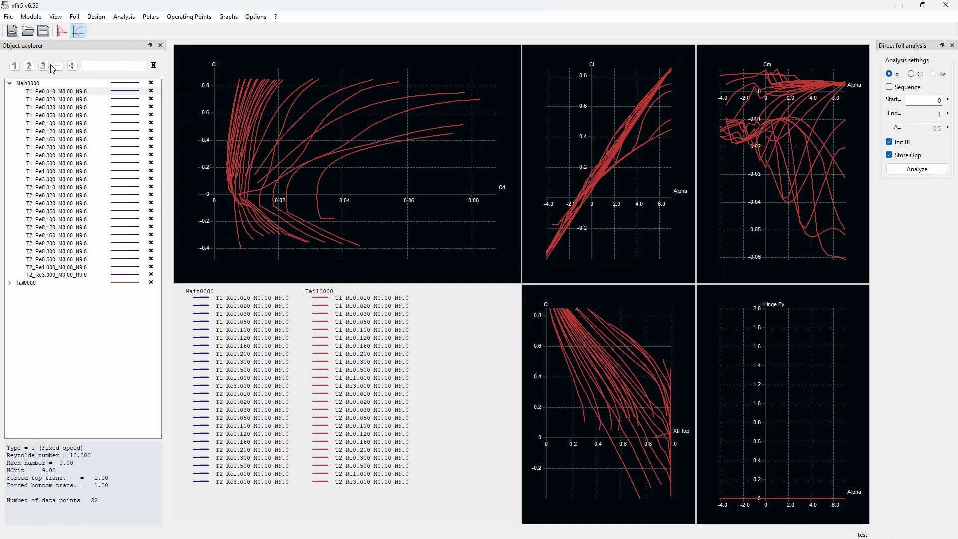
- Extrude the canopy frame along normals, add a level-3 Subdivision, and inspect it in local view
key(e)
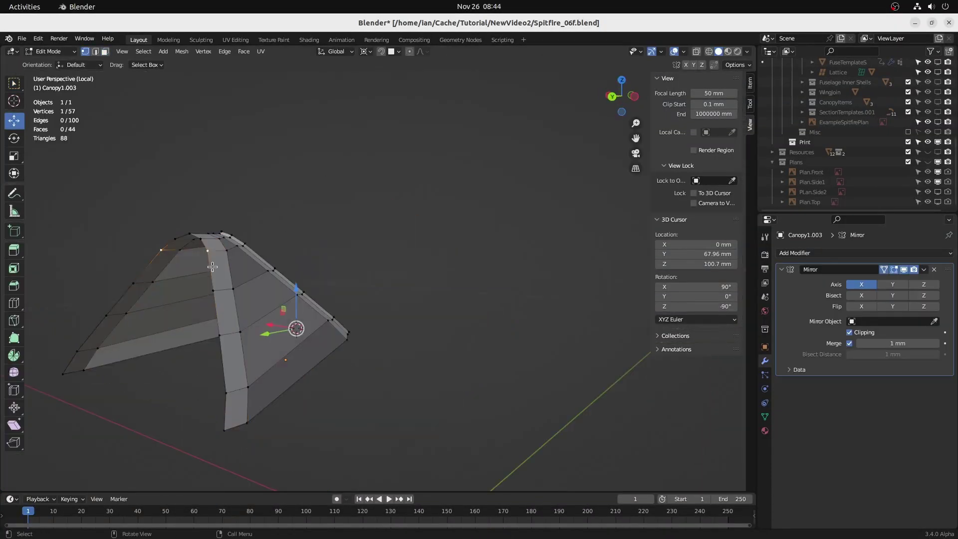
middle_drag(299, 320, 189, 388)
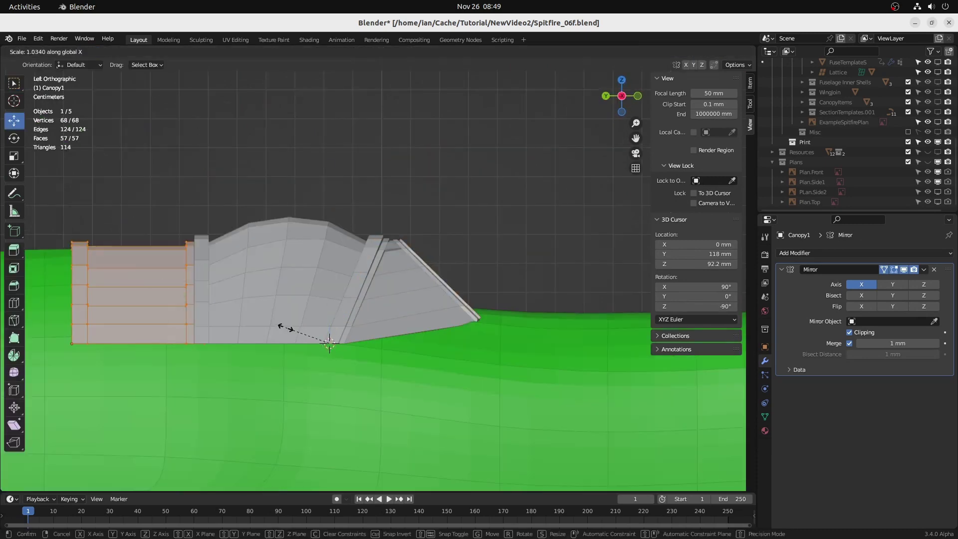
key(ctrl+3)
middle_drag(412, 299, 392, 288)
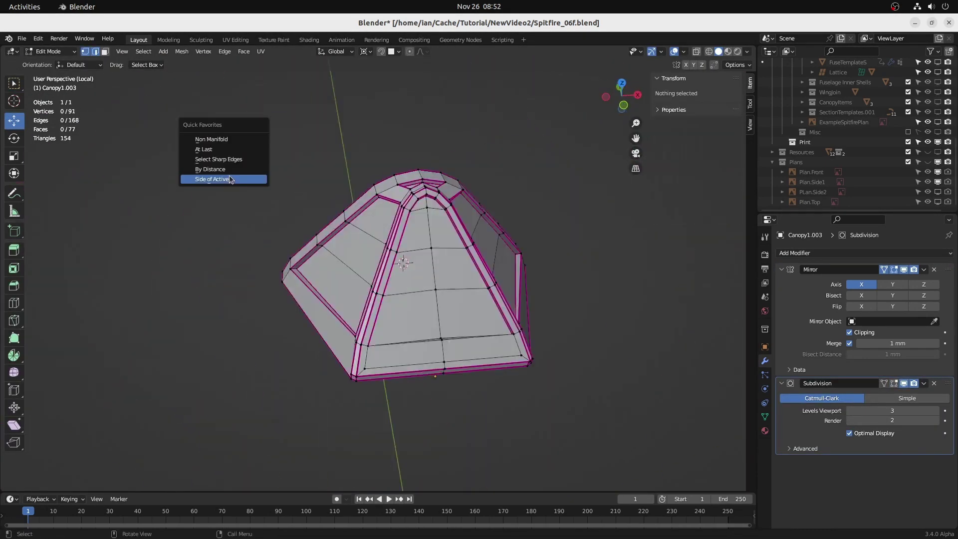
key(Tab)
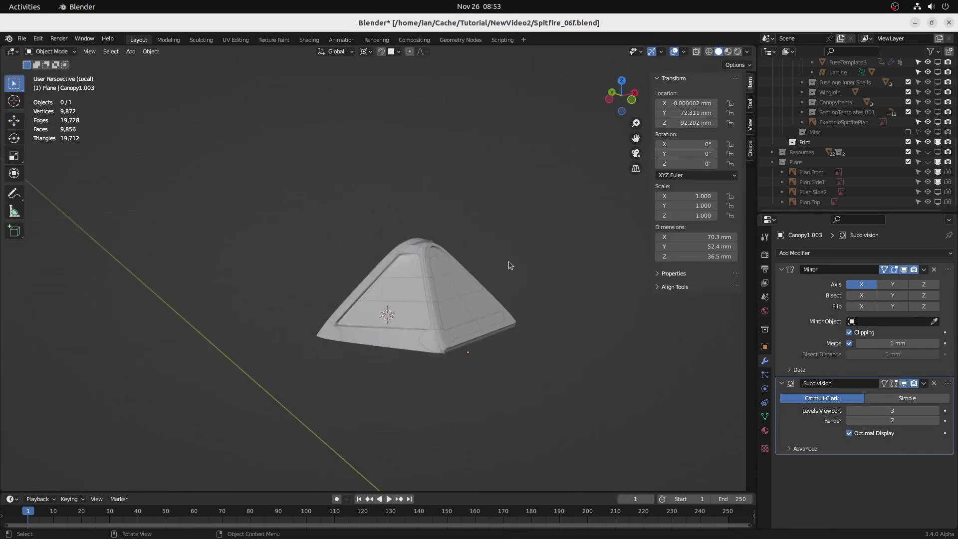
key(KP_Divide)
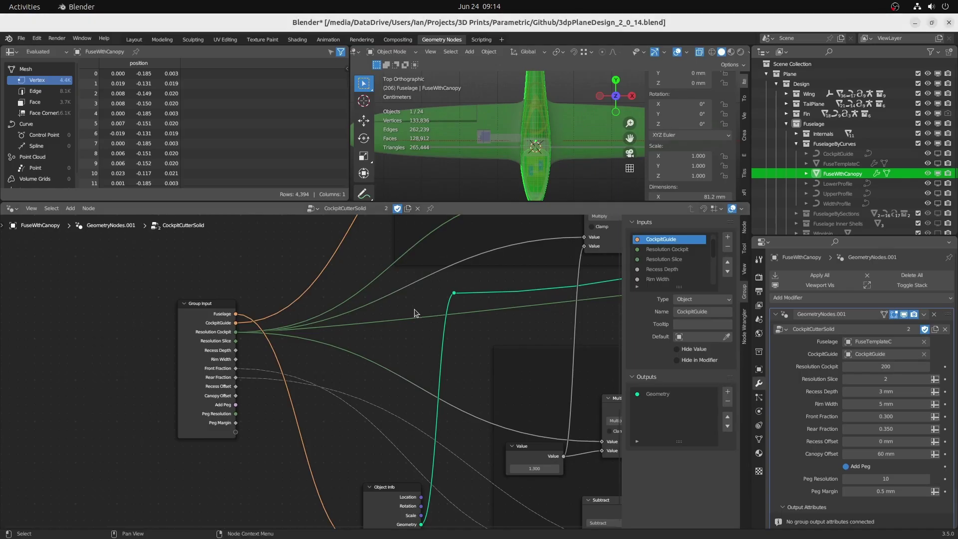
key(ctrl+space)
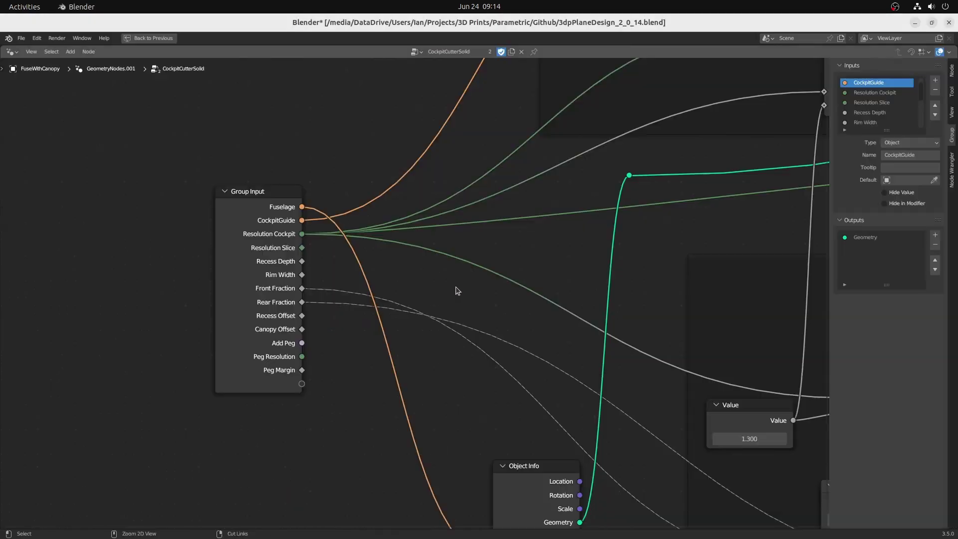
middle_drag(507, 214, 15, 529)
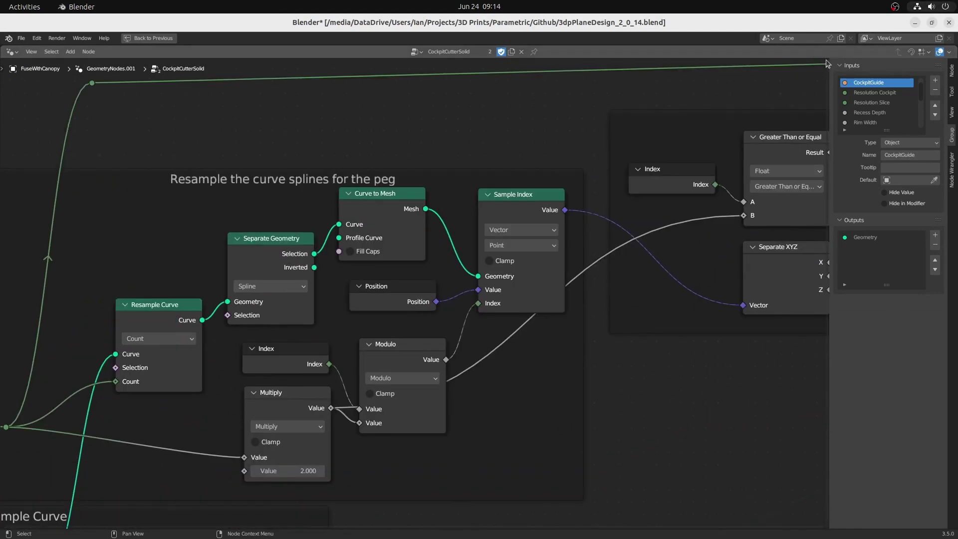
middle_drag(724, 100, 263, 254)
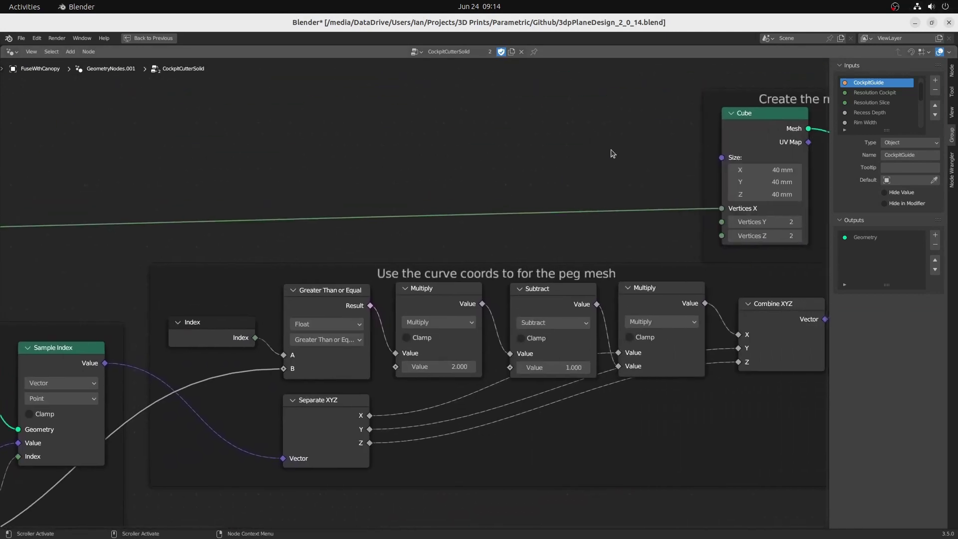
middle_drag(612, 153, 160, 233)
middle_drag(579, 128, 321, 178)
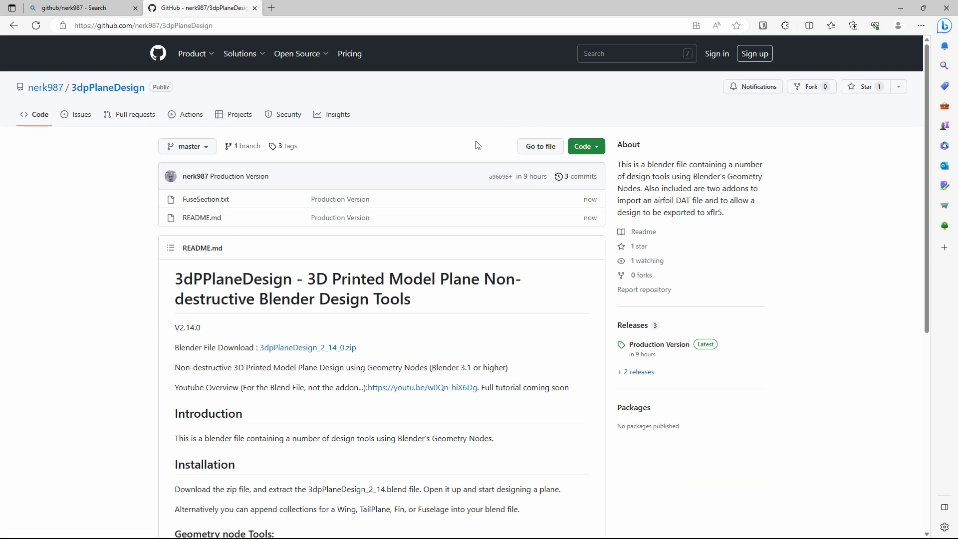
- Save the 3dpPlaneDesign_2_14_0.zip Blender file from the README link to disk
scroll(399, 202, down, 2)
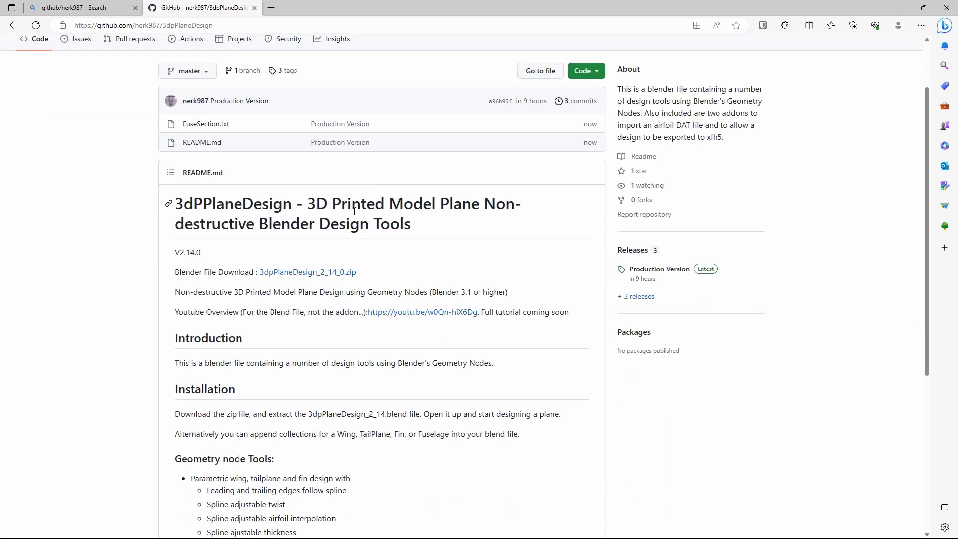
right_click(306, 273)
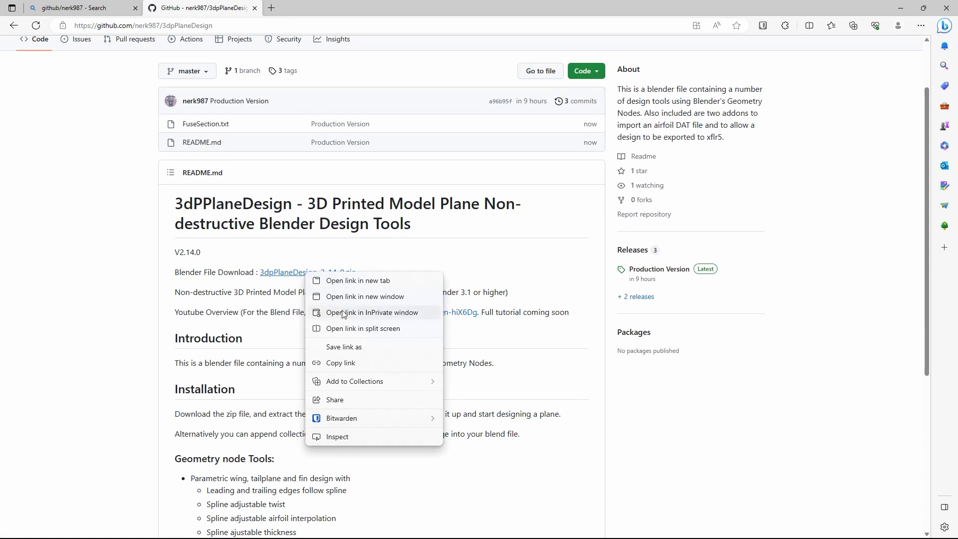
click(351, 346)
click(394, 253)
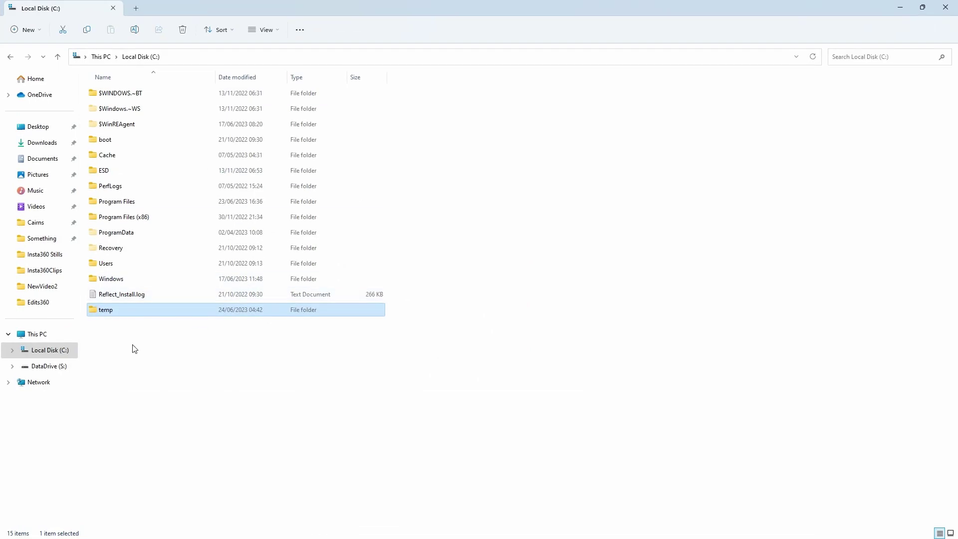
- Extract 3dpPlaneDesign_2_14_0.zip in C:\temp and open the extracted 3dpPlaneDesign_2_14_0 folder
double_click(106, 312)
click(128, 95)
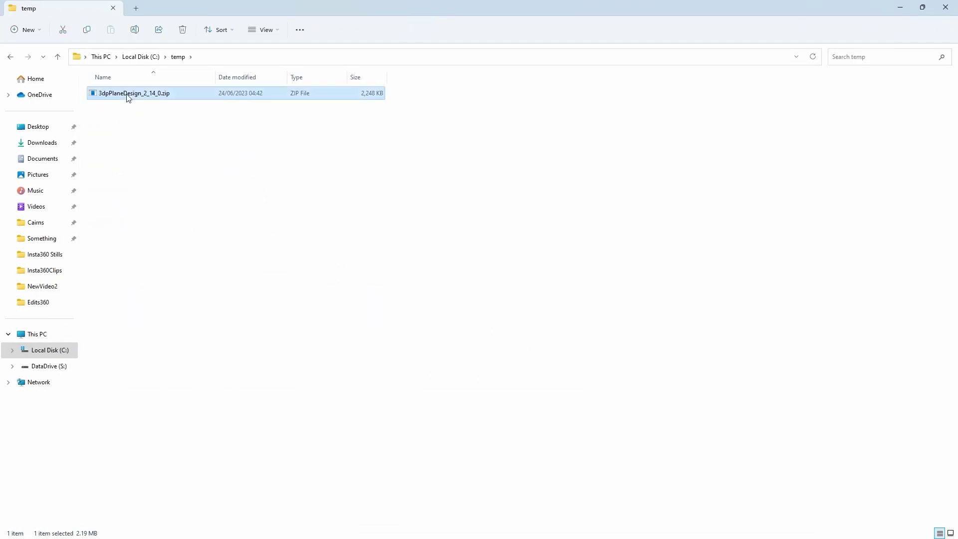
right_click(128, 96)
click(161, 158)
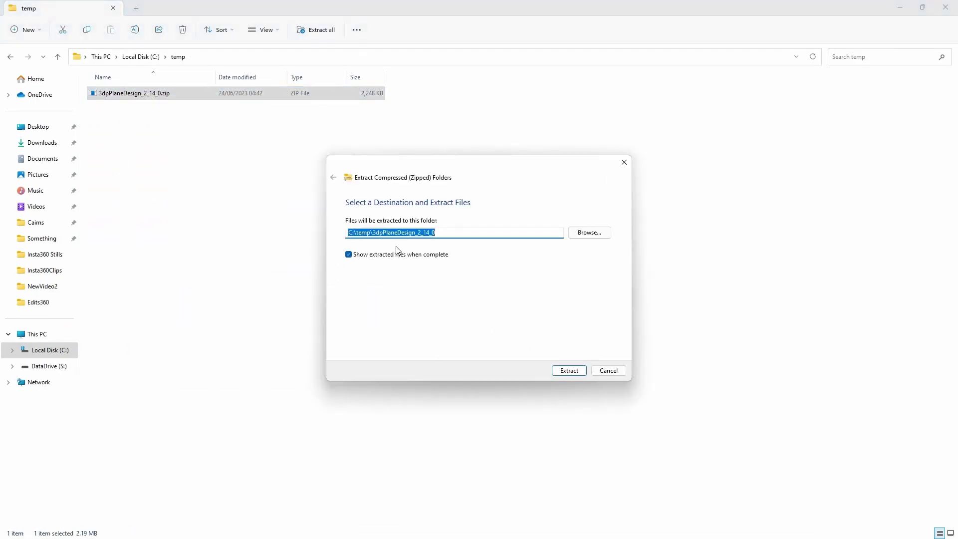
click(570, 372)
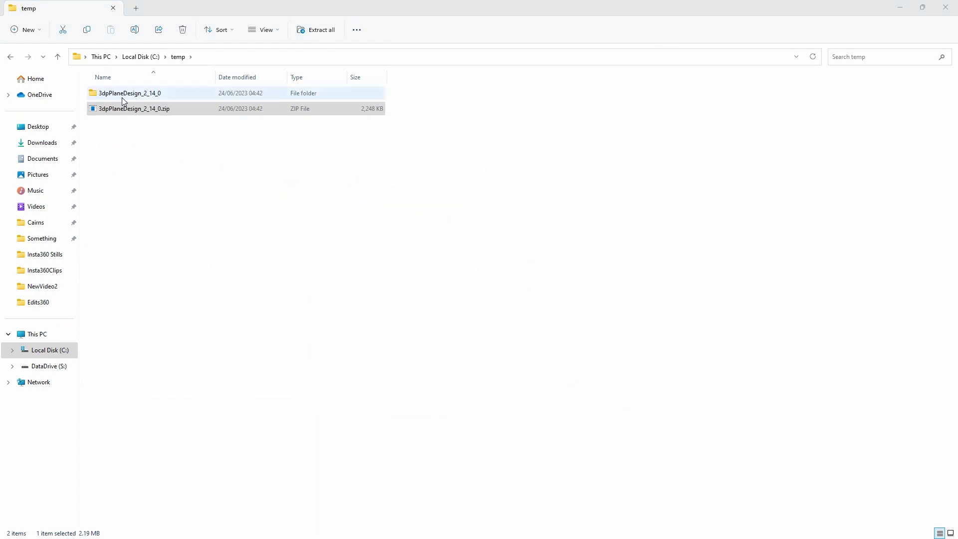
double_click(123, 96)
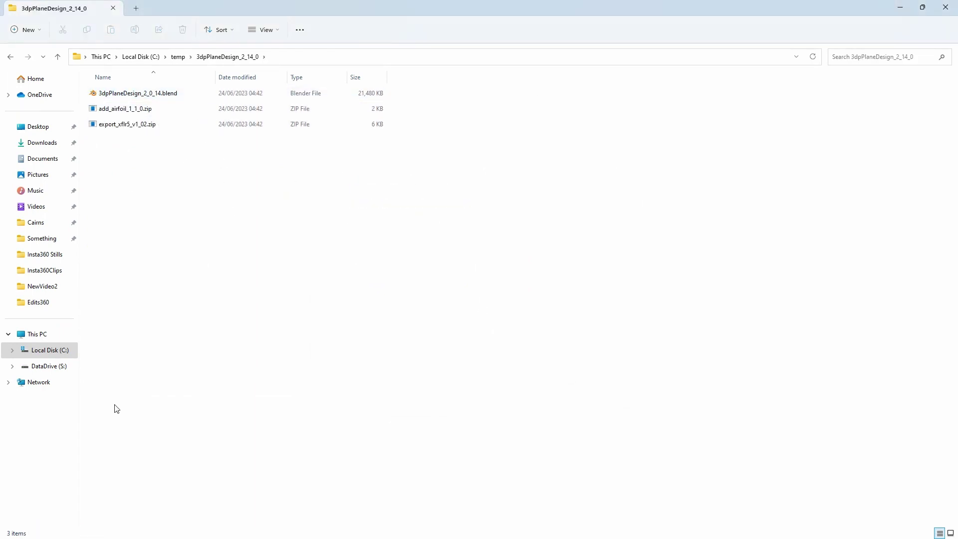
- Go to the blender.org home page in the browser
click(545, 528)
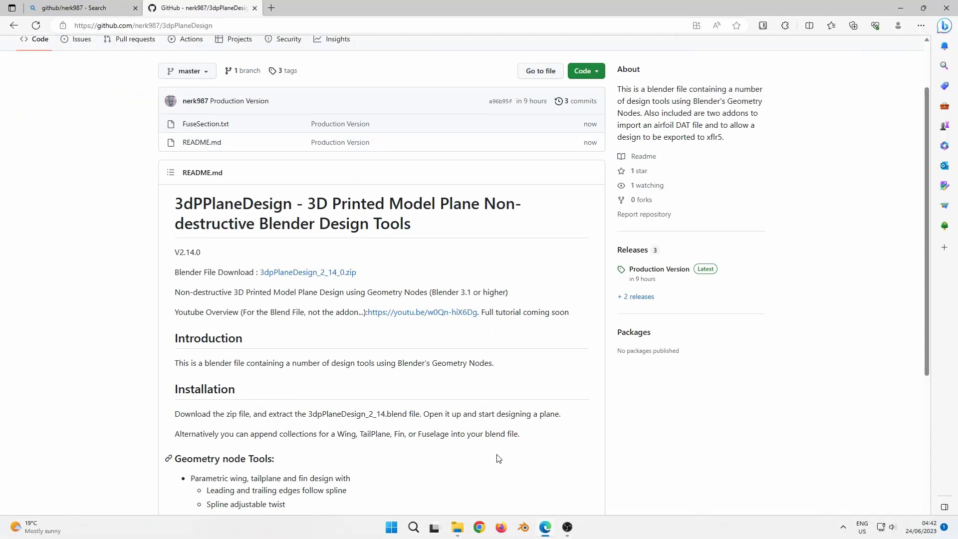
click(233, 20)
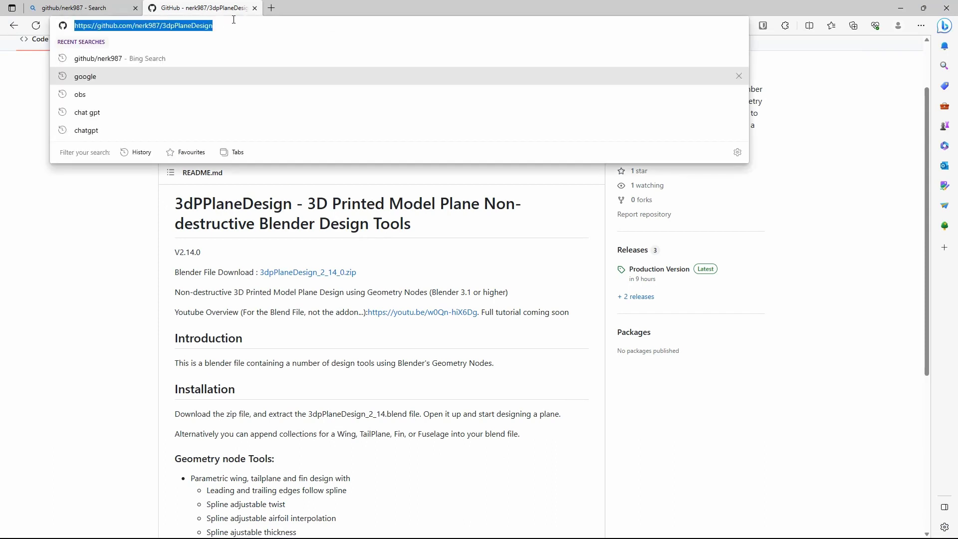
text(blender.)
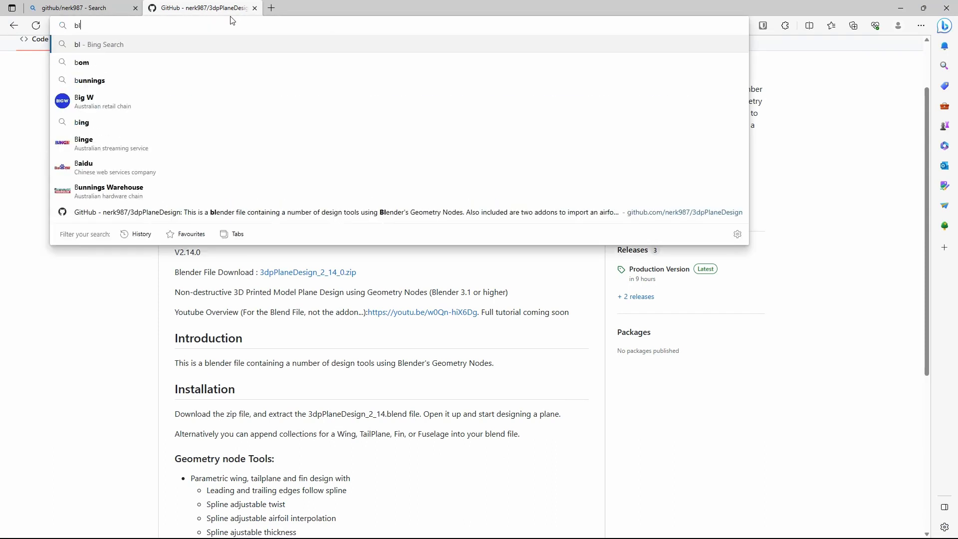
click(222, 170)
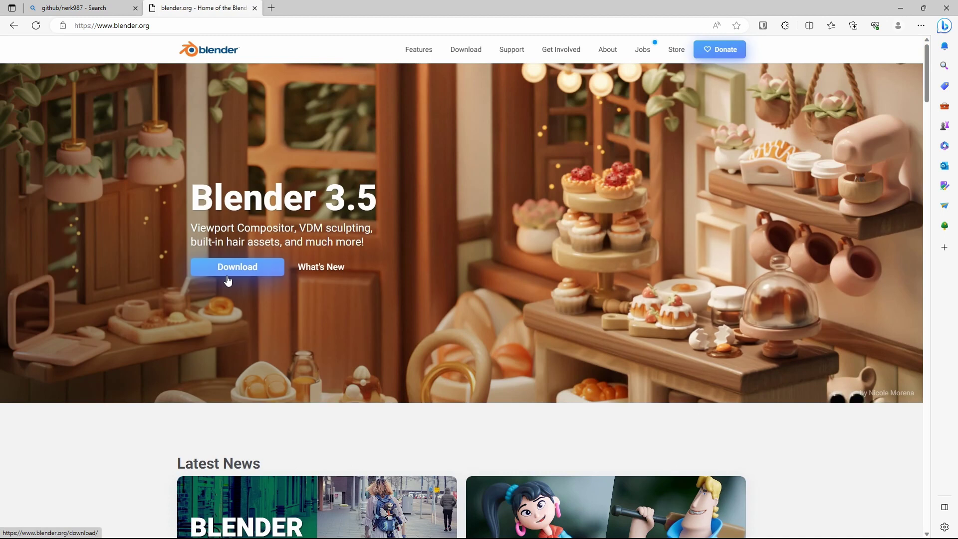
- Download the Blender 3.5.1 Windows Portable (.zip) from the other-versions list
click(228, 281)
click(470, 54)
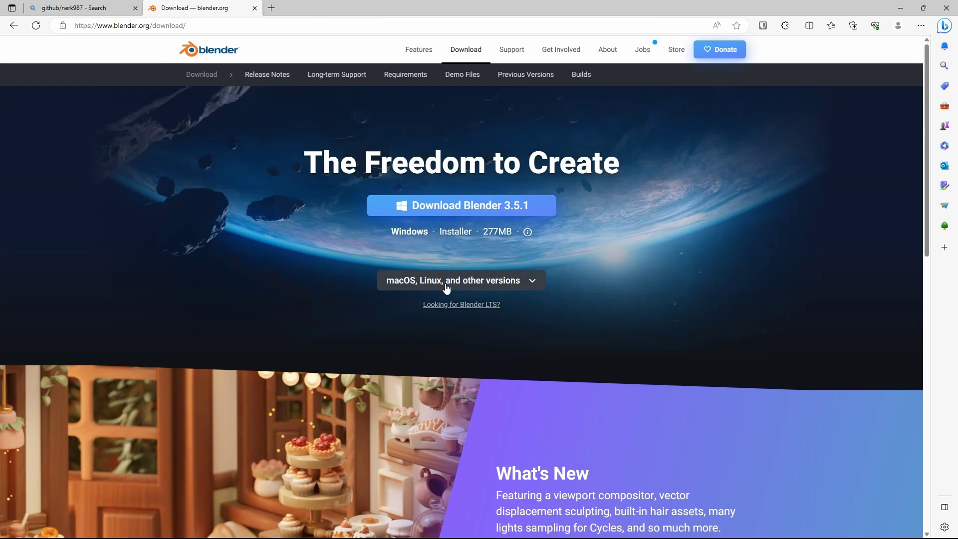
click(447, 284)
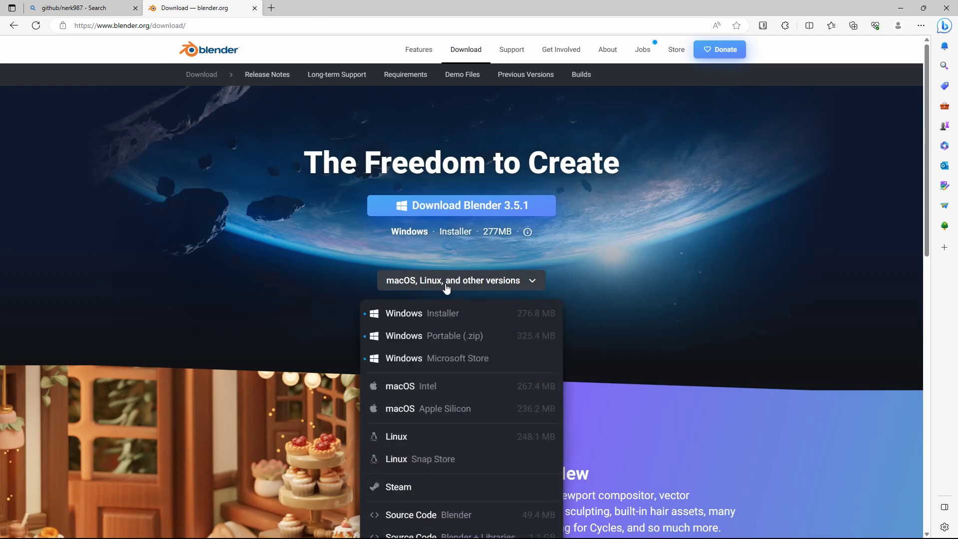
click(417, 338)
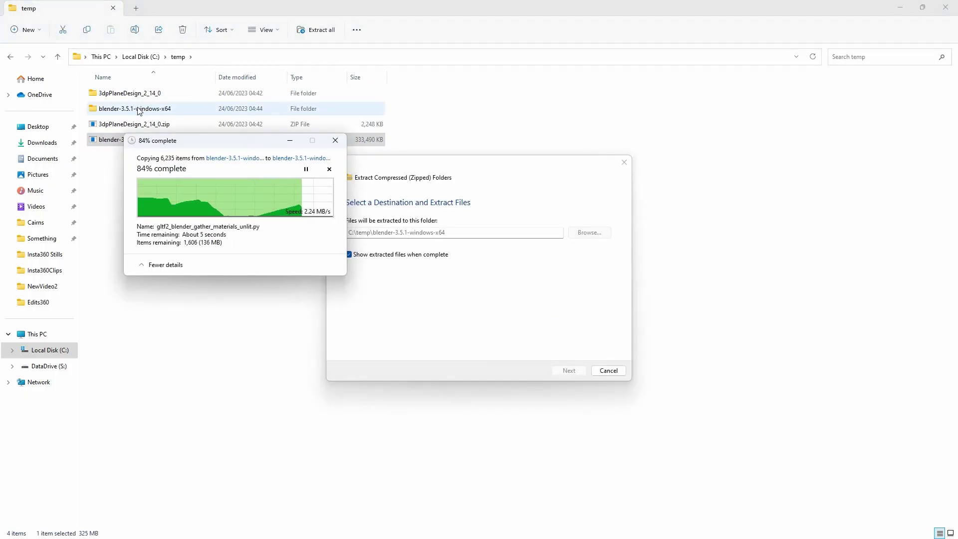
- Open the nested blender-3.5.1-windows-x64 folders and launch blender.exe
double_click(151, 110)
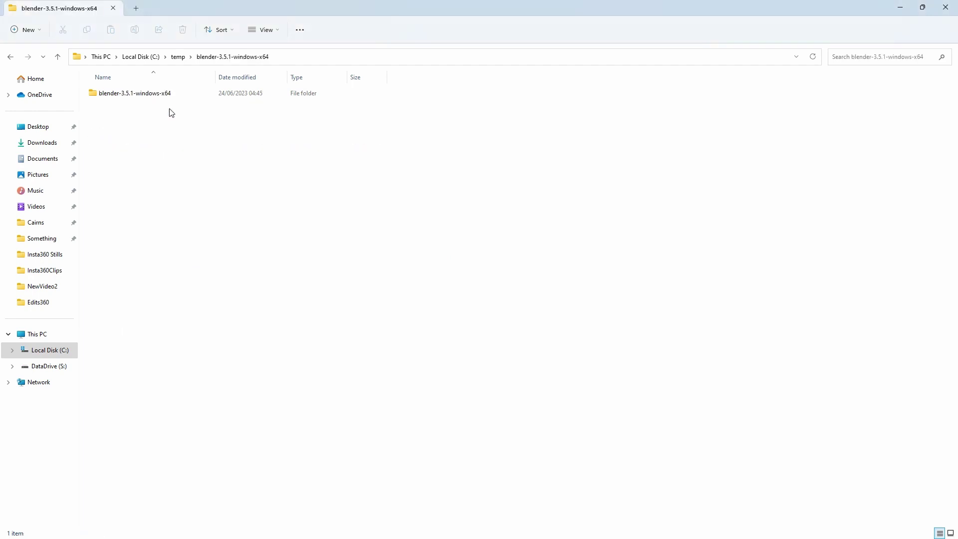
double_click(152, 96)
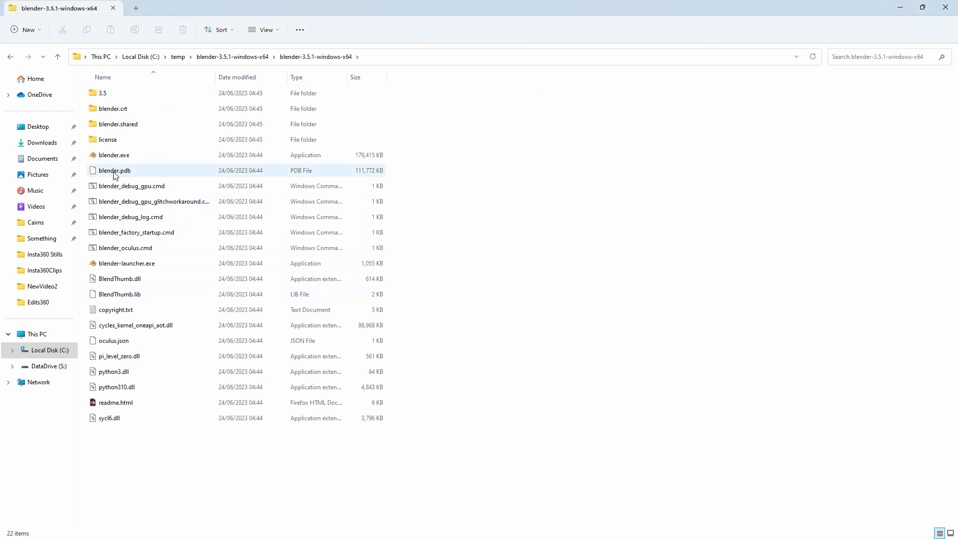
double_click(130, 155)
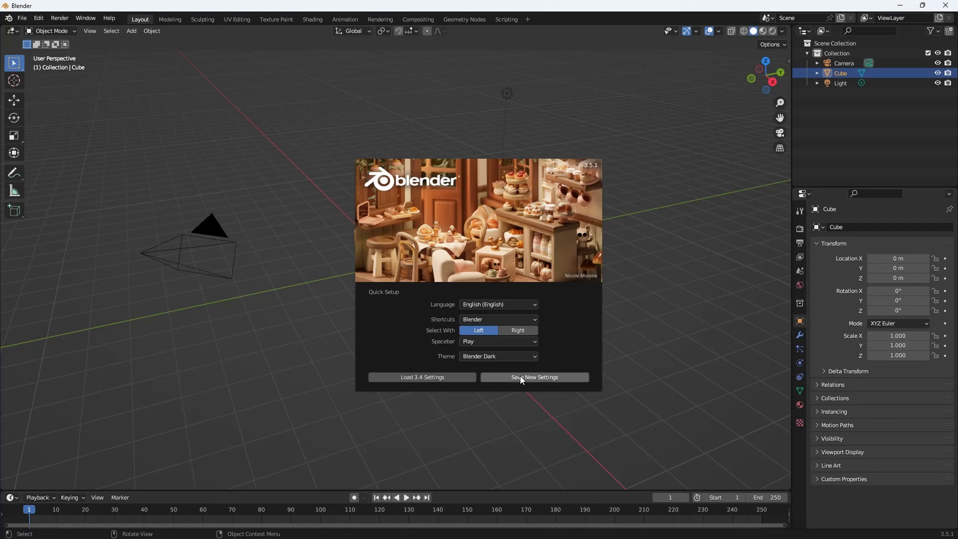
- Save Blender's new settings and open C:\temp\3dpPlaneDesign_2_14_0\3dpPlaneDesign_2_0_14.blend
click(287, 56)
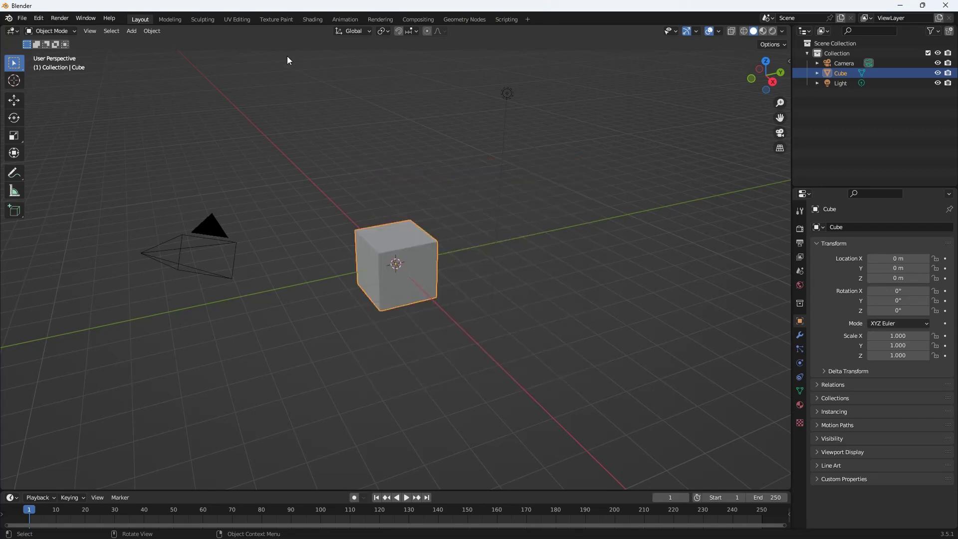
click(22, 18)
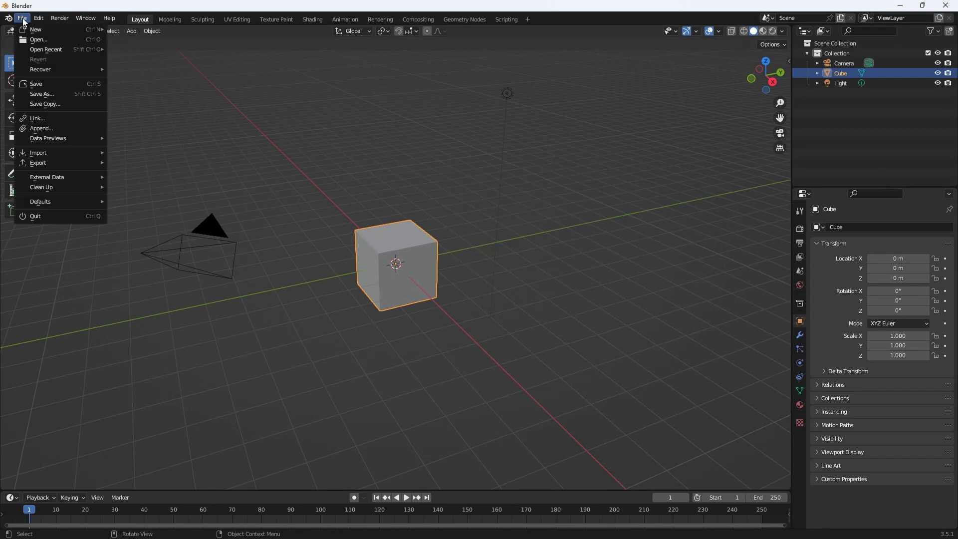
click(41, 46)
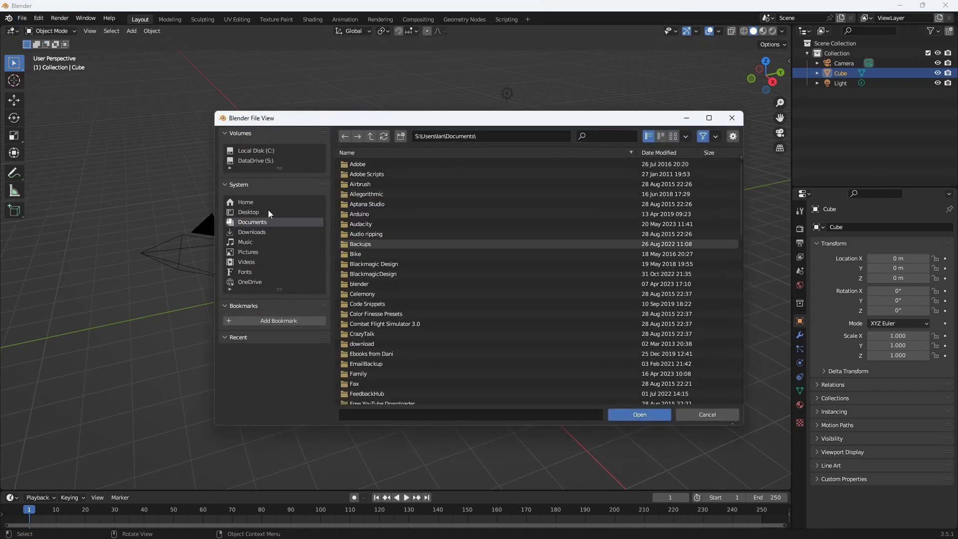
click(255, 151)
double_click(359, 223)
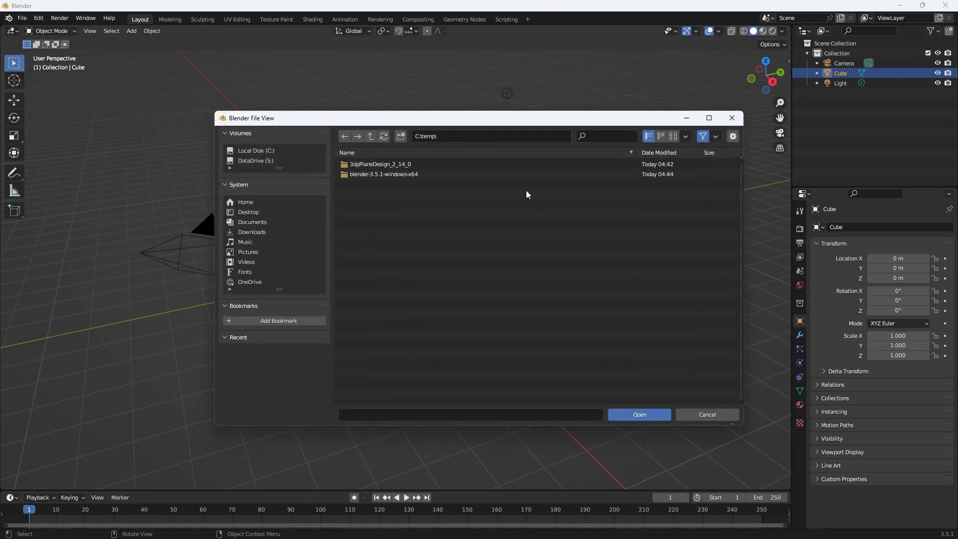
double_click(379, 164)
click(388, 164)
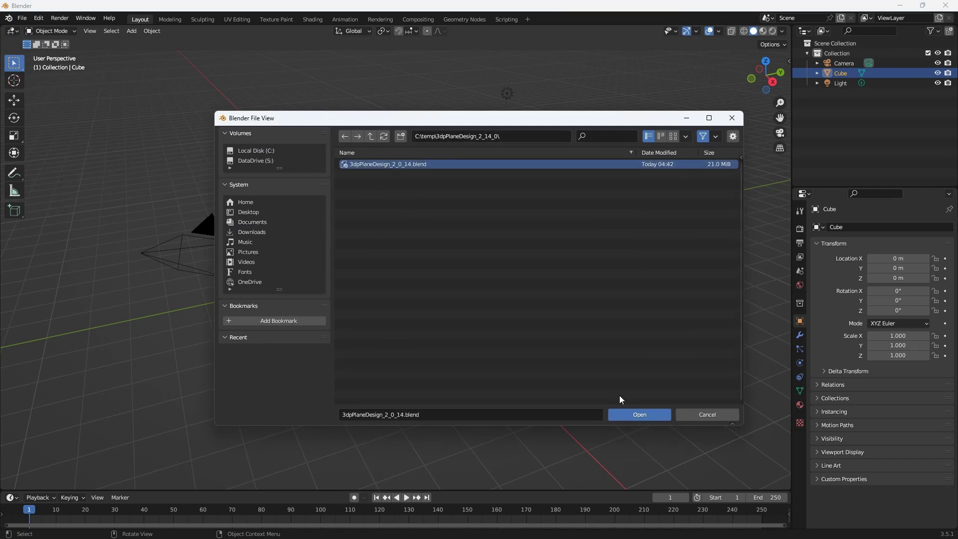
click(633, 414)
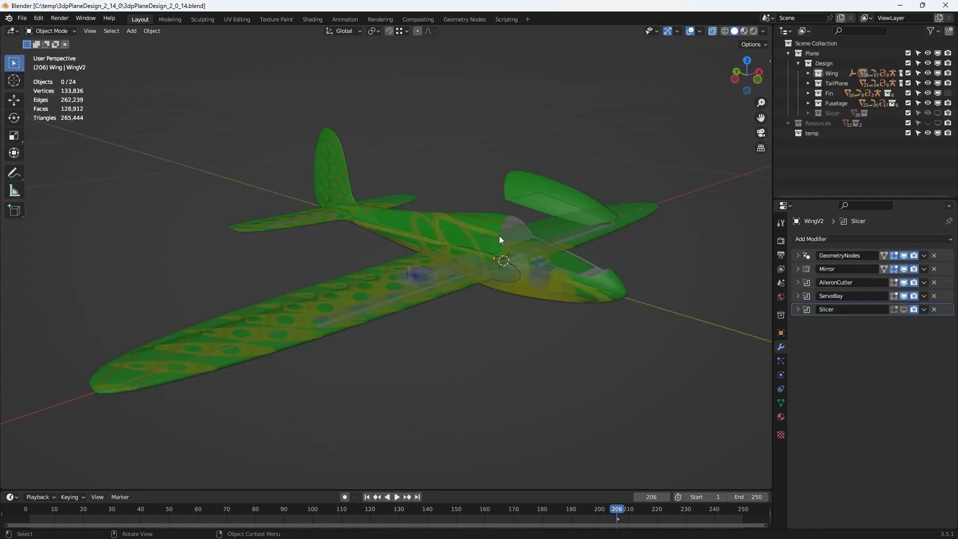
- Enable Screencast Keys from the viewport sidebar, then hide the sidebar
mouse_move(492, 232)
middle_down()
mouse_move(486, 244)
mouse_move(498, 243)
middle_up()
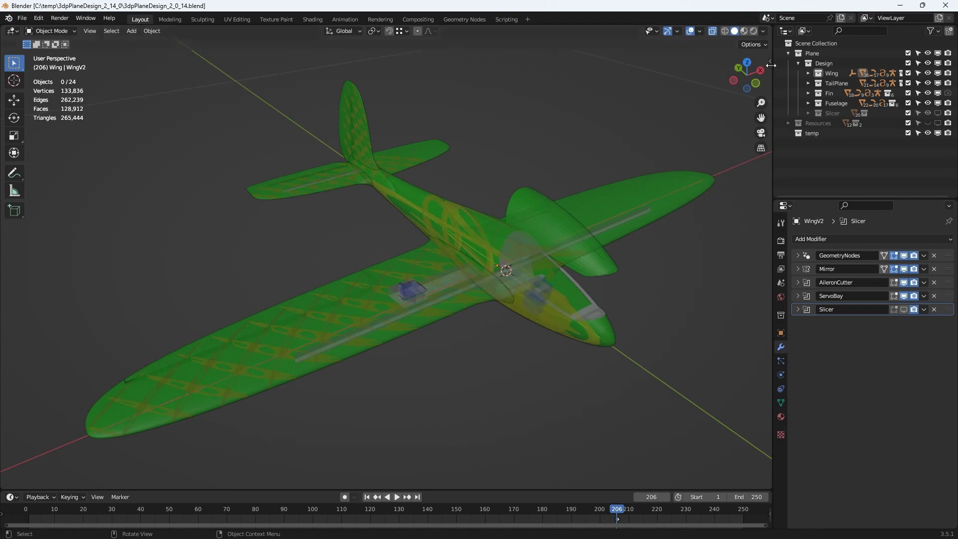
key(n)
click(767, 140)
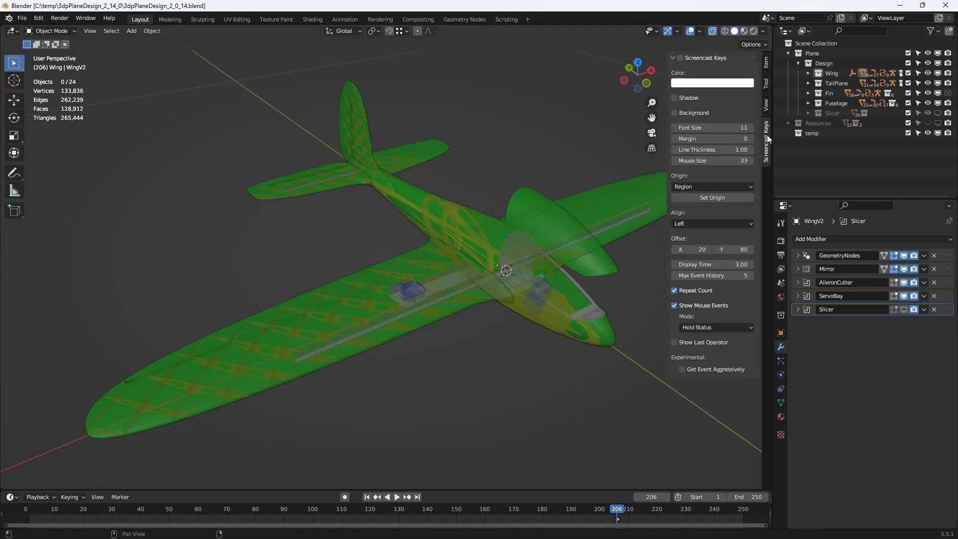
click(680, 57)
drag(667, 90, 684, 89)
- Inspect the plane from top, right, front and left orthographic views
mouse_move(426, 277)
middle_down()
mouse_move(431, 266)
mouse_move(411, 270)
middle_up()
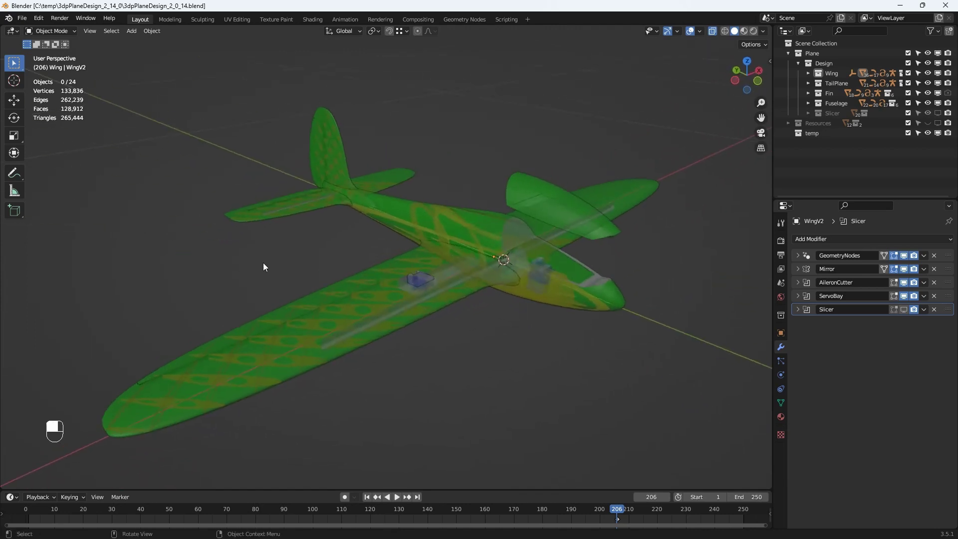
mouse_move(270, 260)
middle_down()
mouse_move(299, 279)
mouse_move(274, 266)
middle_up()
drag(732, 82, 762, 76)
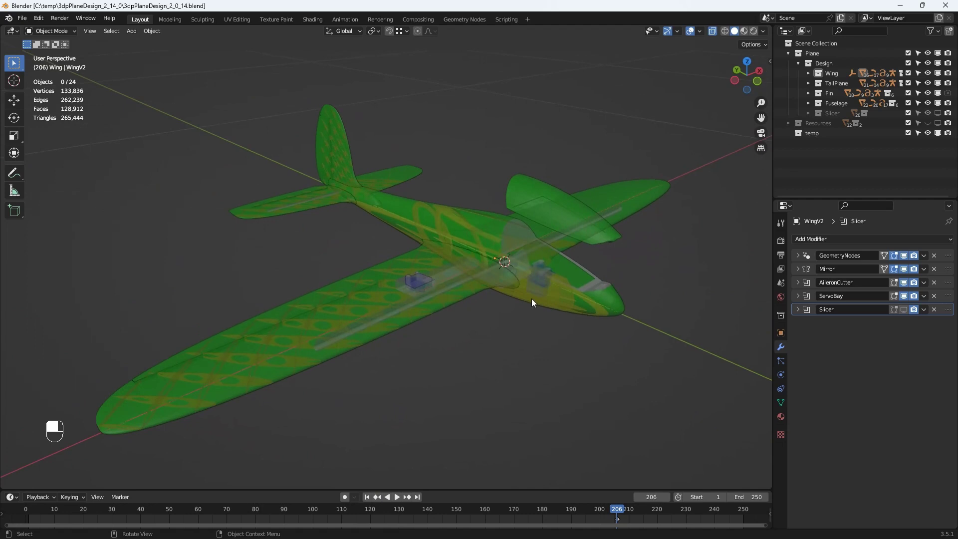
middle_drag(527, 315, 503, 316)
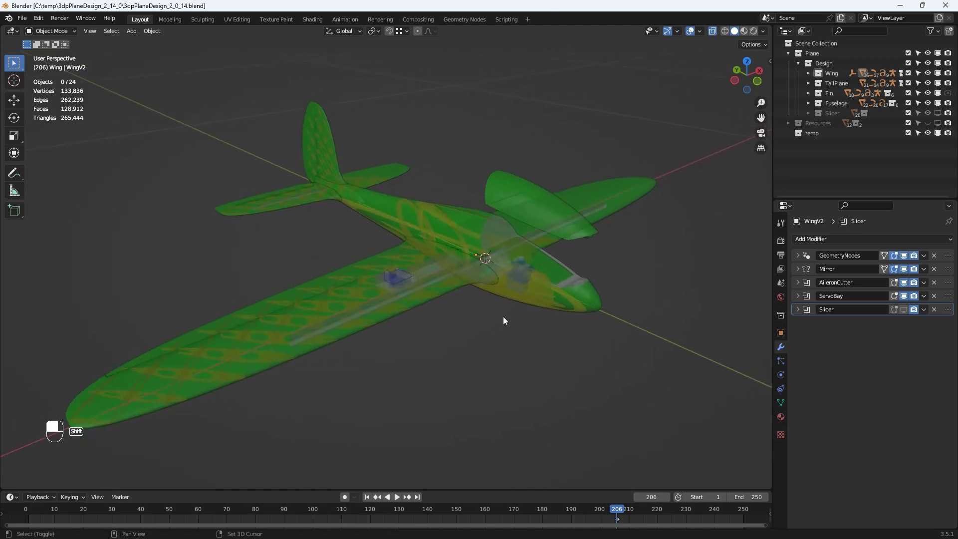
key(KP_7)
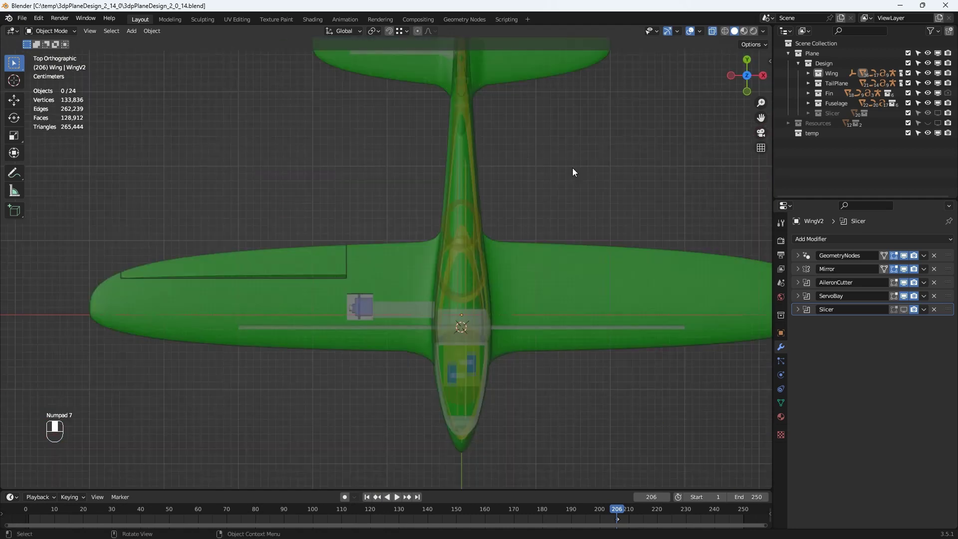
key(KP_3)
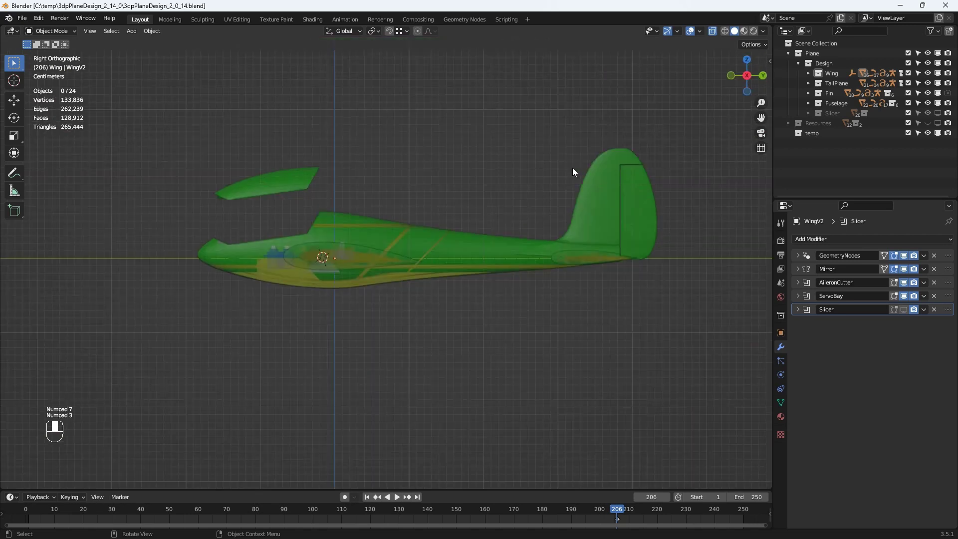
key(KP_1)
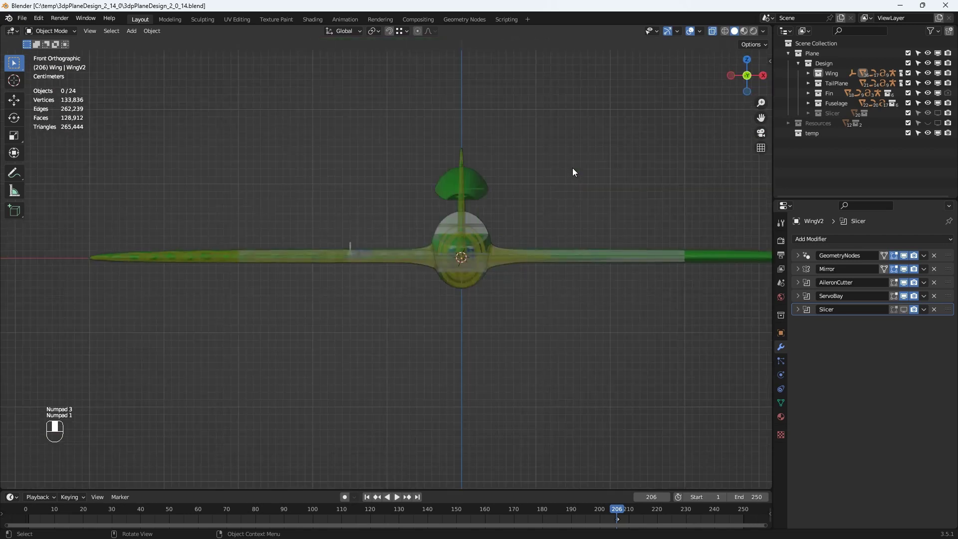
key(ctrl+KP_3)
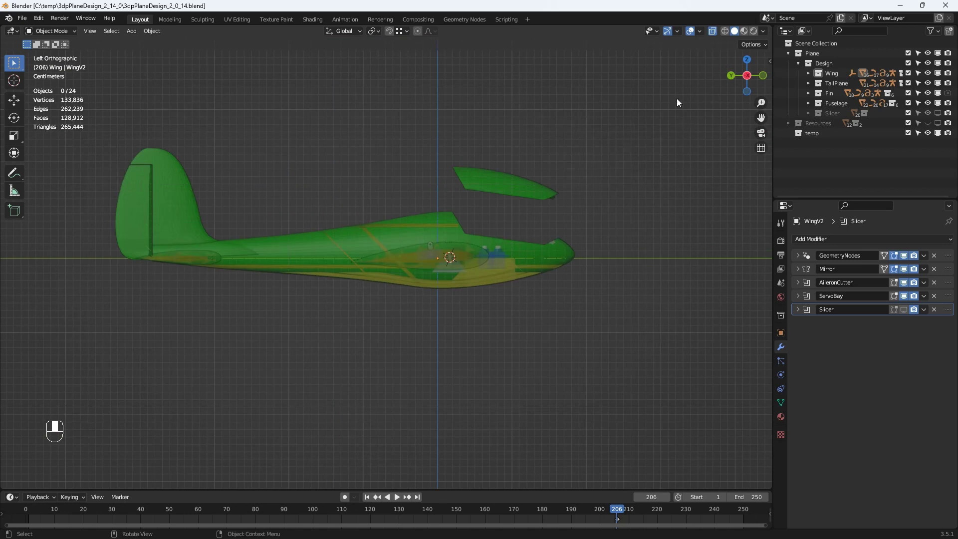
click(746, 59)
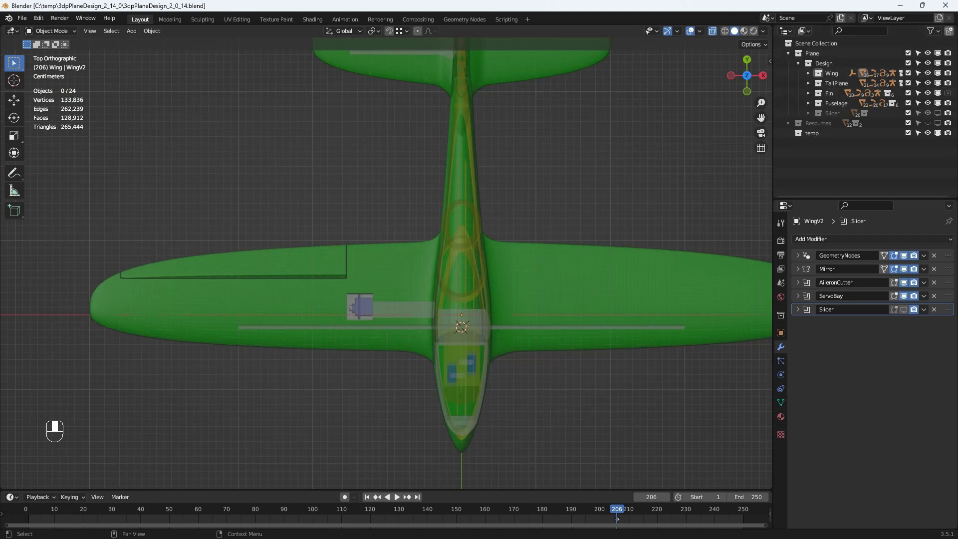
click(939, 31)
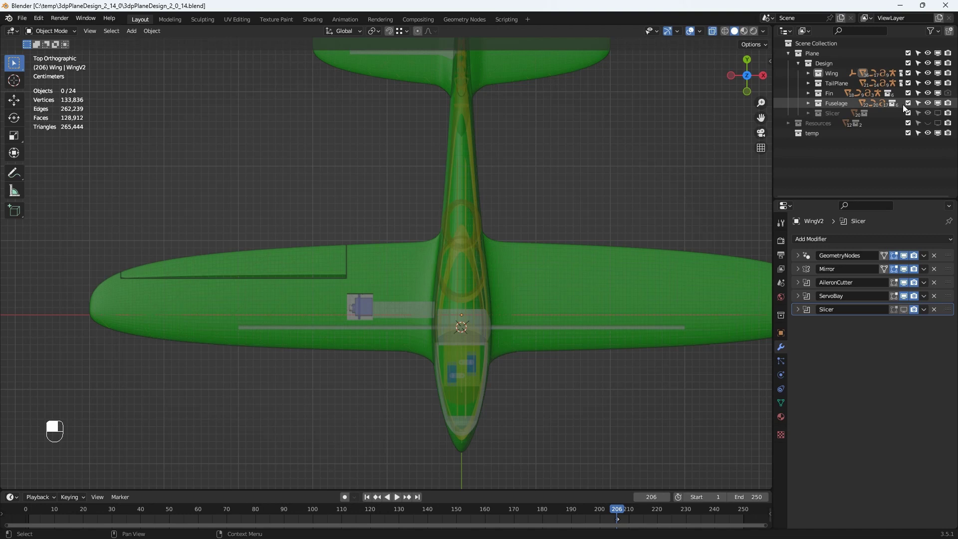
click(938, 83)
- Hide the Fin and Fuselage, expand Wing and Shell, and toggle WingV2's visibility
click(938, 94)
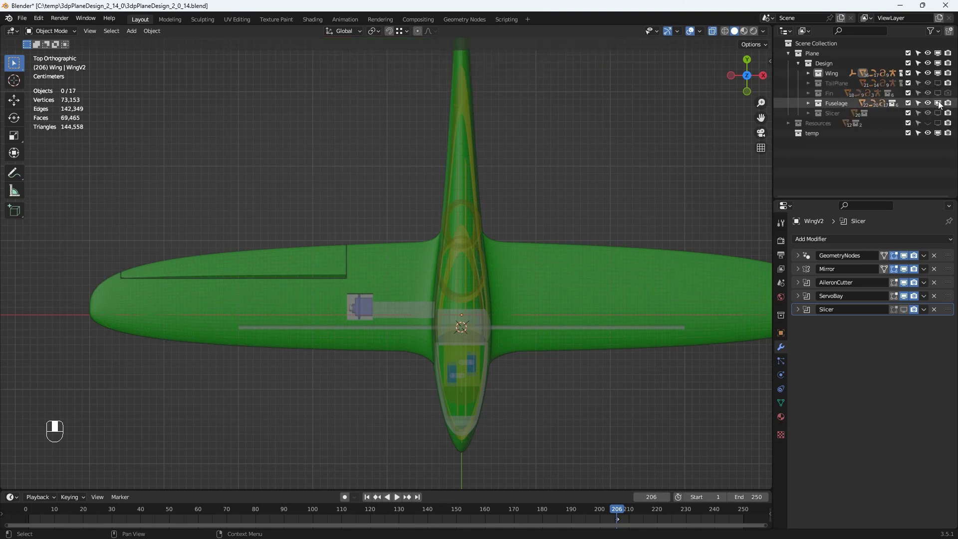
click(938, 103)
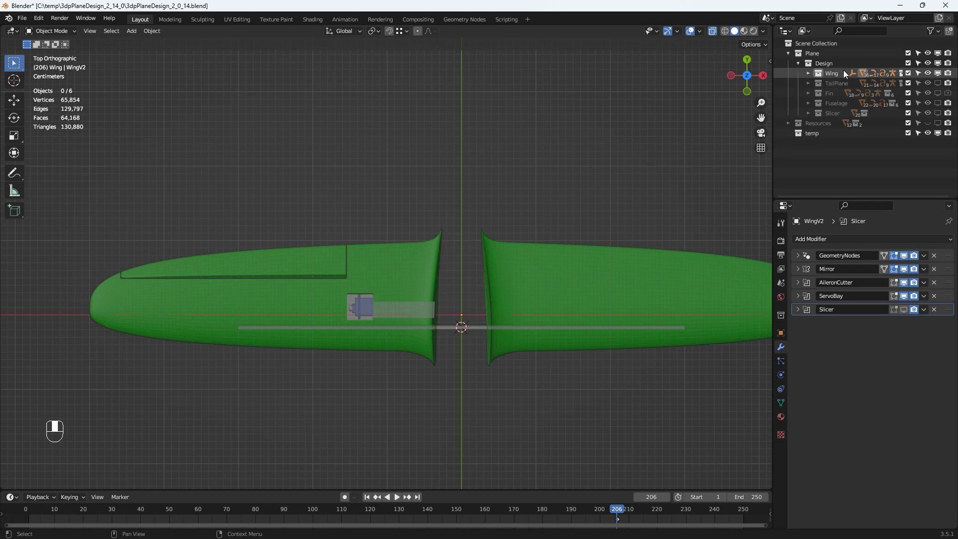
click(807, 73)
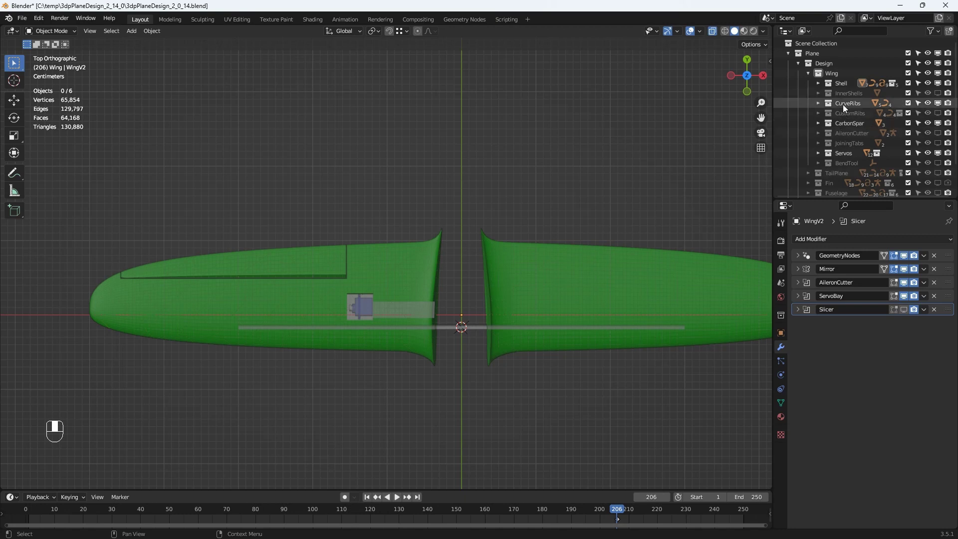
click(818, 83)
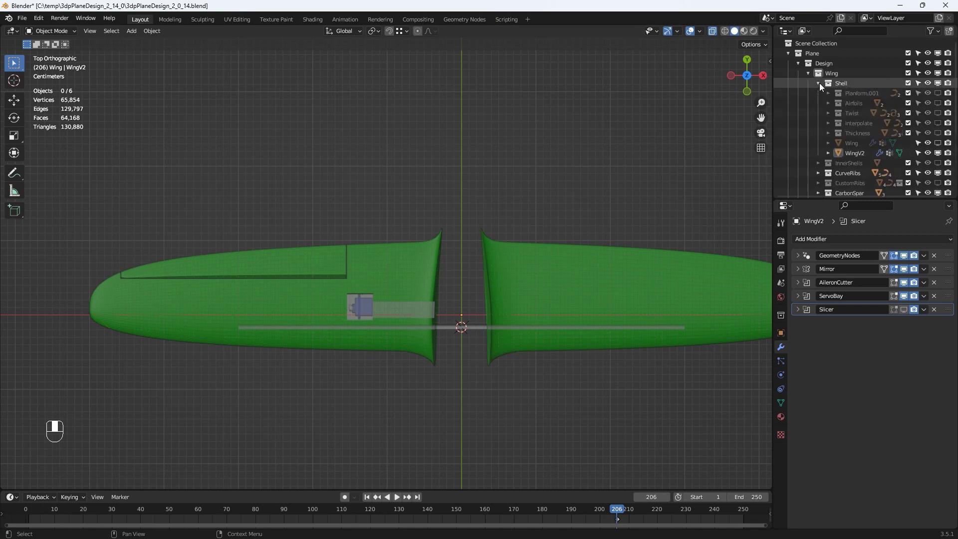
click(852, 154)
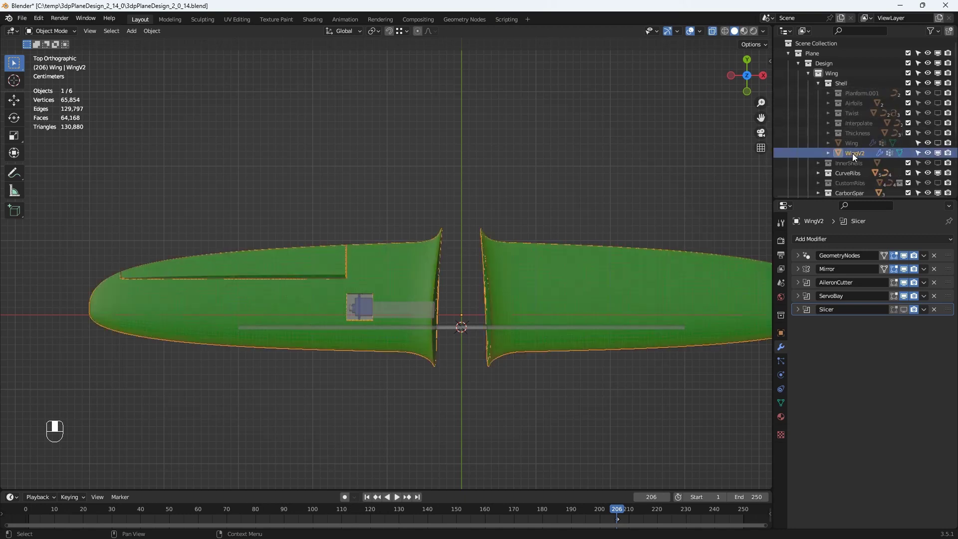
click(937, 153)
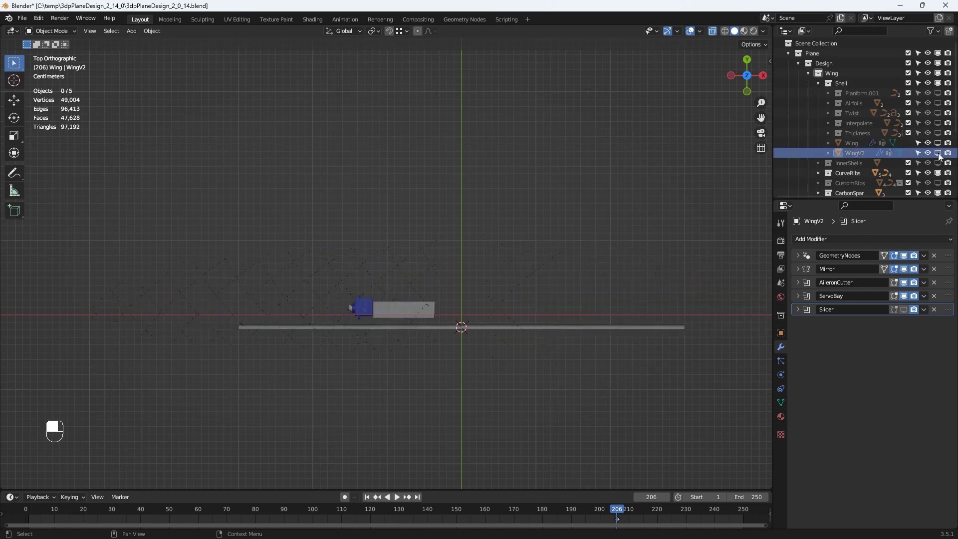
click(937, 152)
- Hide CurveRibs, CarbonSpar and Servos, then select the wing object
scroll(893, 145, down, 2)
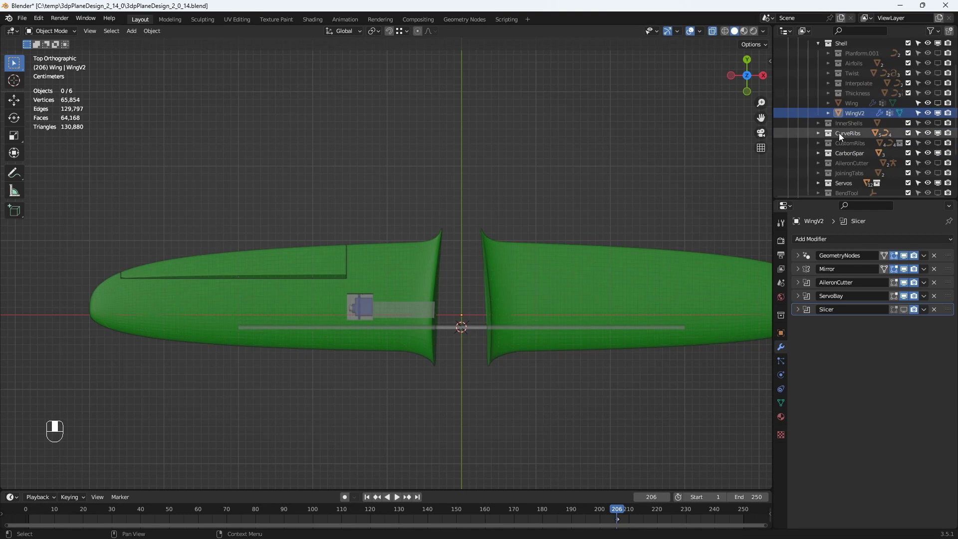
click(938, 133)
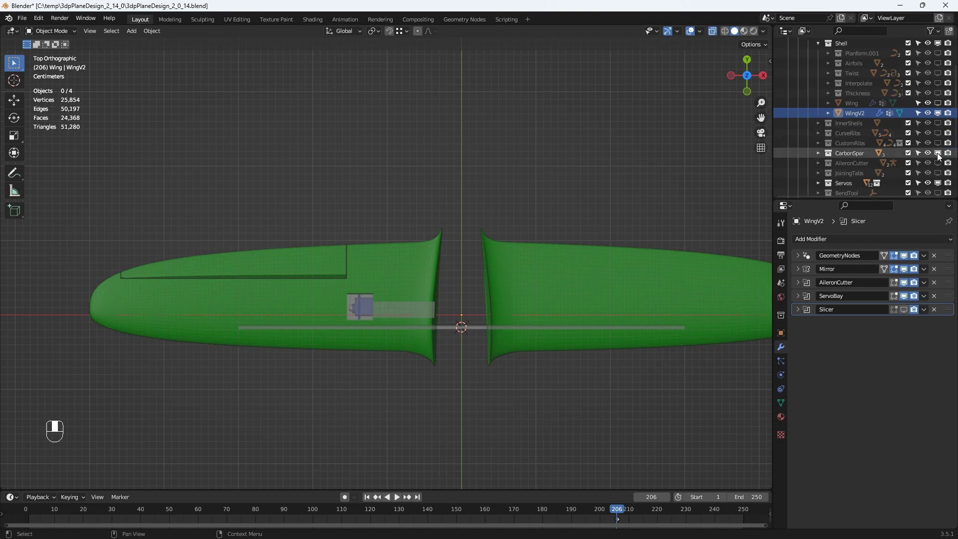
click(938, 154)
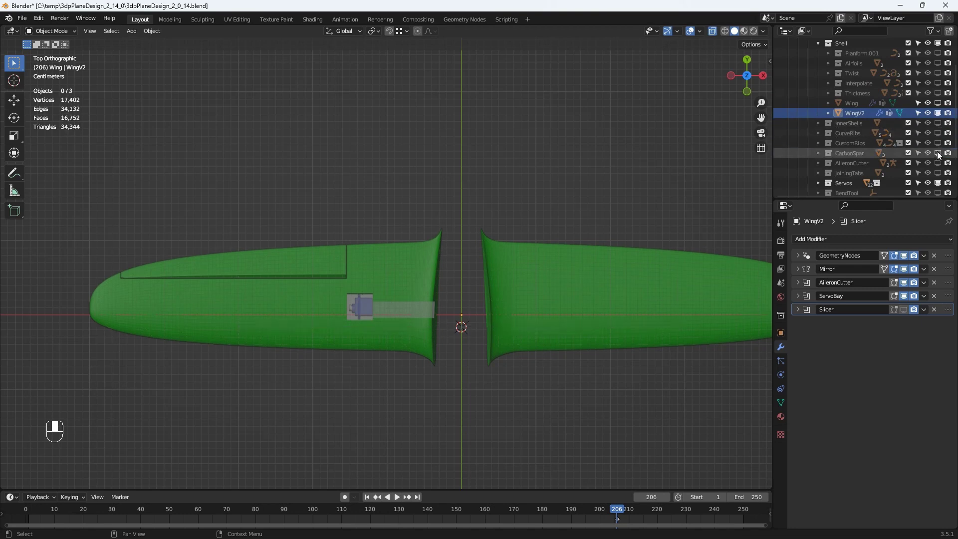
click(938, 182)
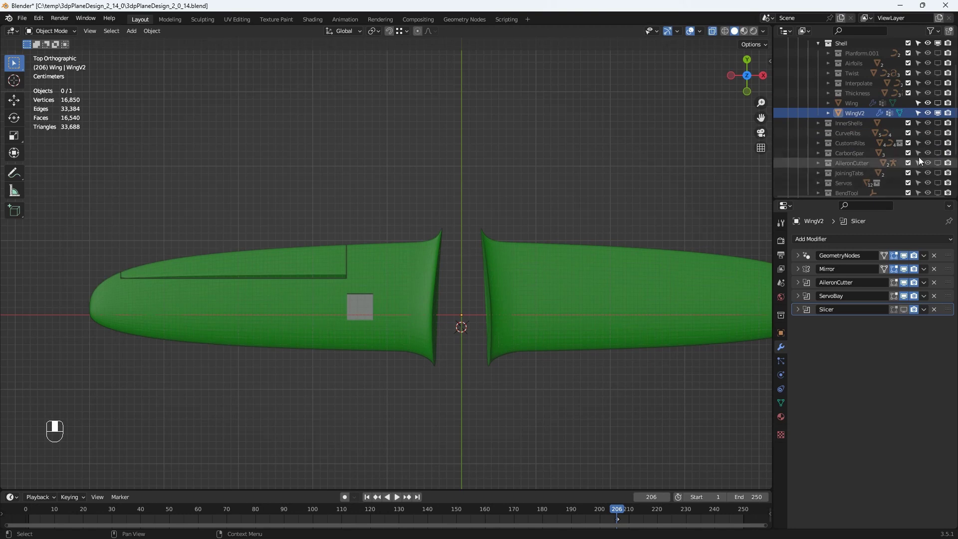
click(398, 272)
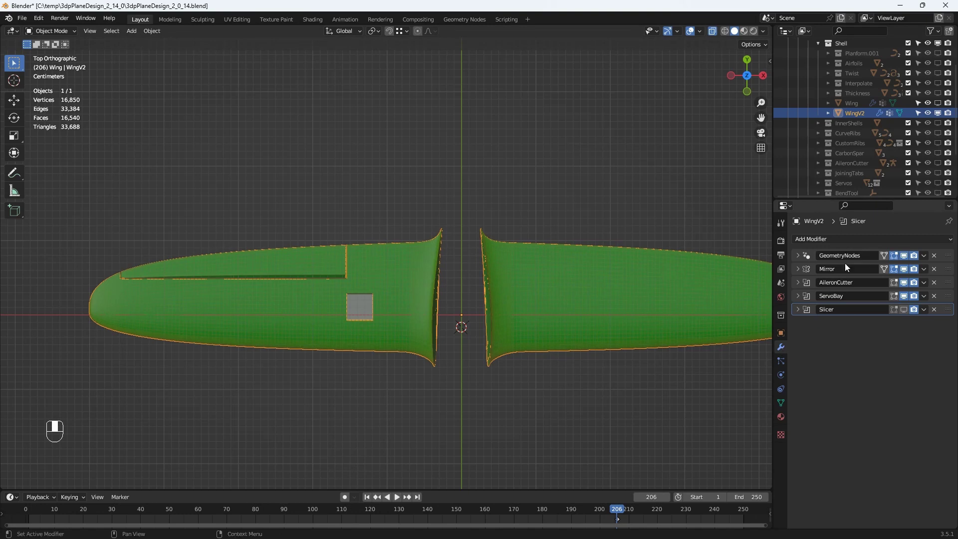
- Disable WingV2's Mirror, AileronCutter and ServoBay modifiers in the viewport and centre the half wing
click(904, 270)
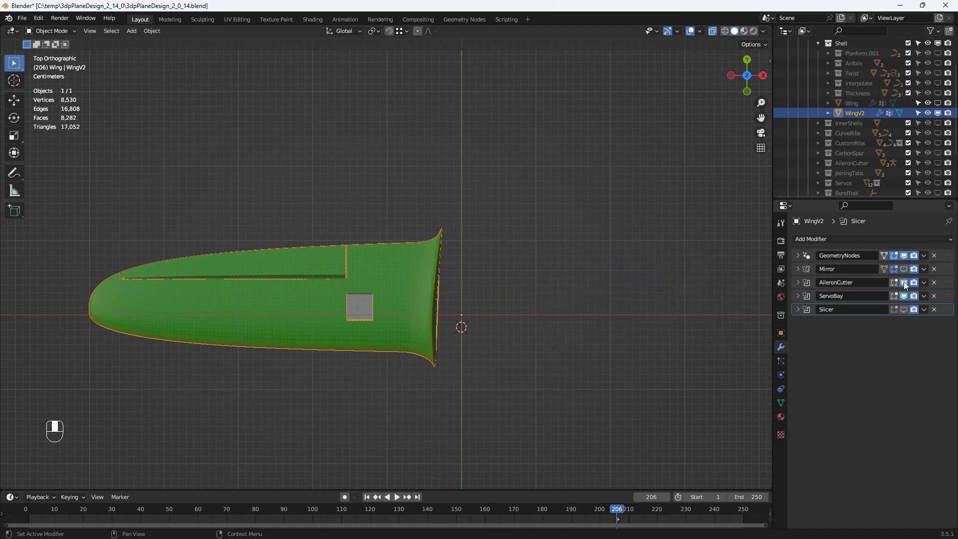
click(903, 282)
click(903, 296)
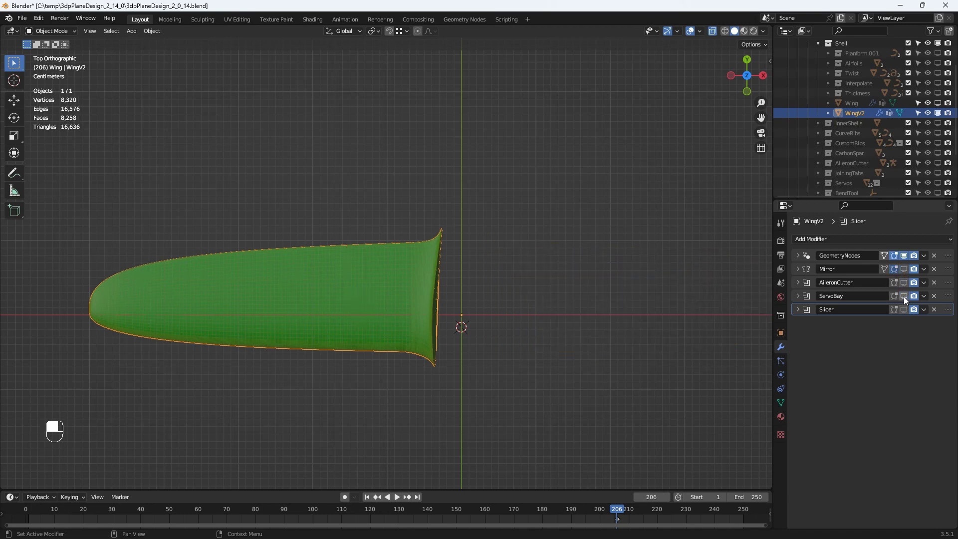
scroll(529, 316, up, 2)
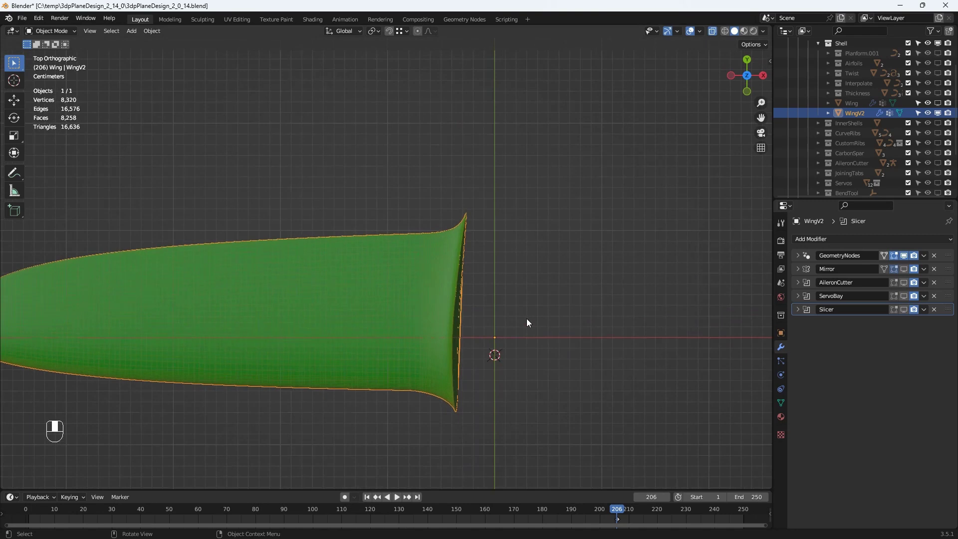
scroll(526, 318, down, 1)
shift+middle_drag(526, 320, 654, 293)
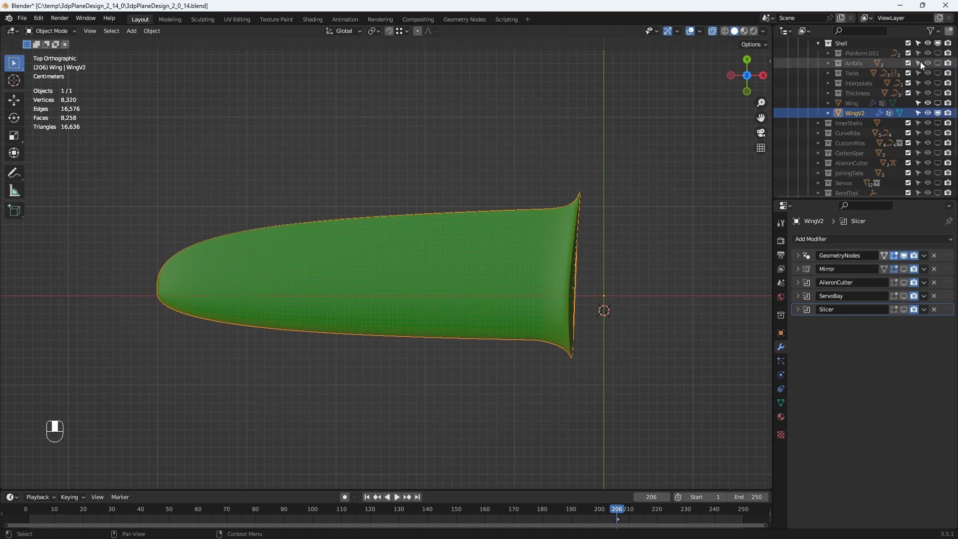
- Show Planform.001, select its Leading and Trailing curves, and enter Edit Mode
click(938, 53)
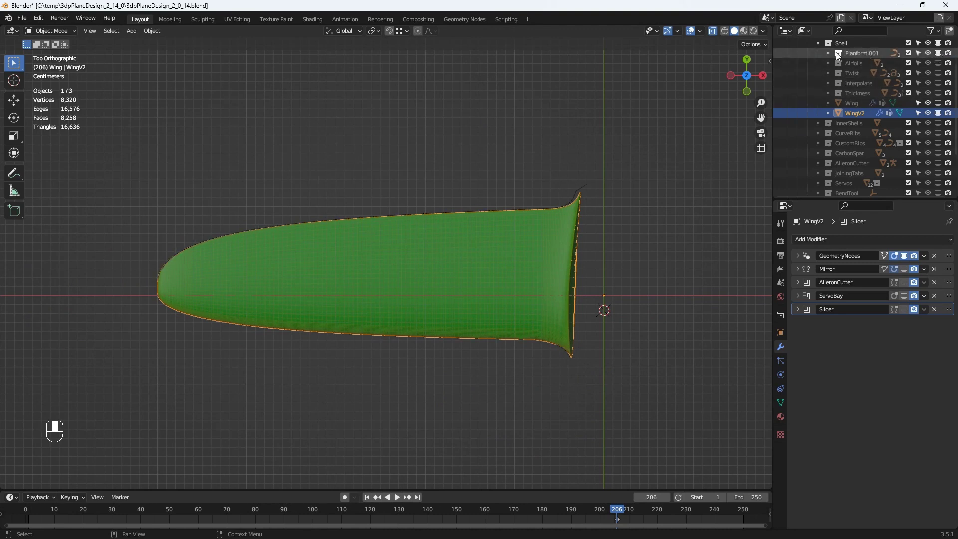
click(828, 53)
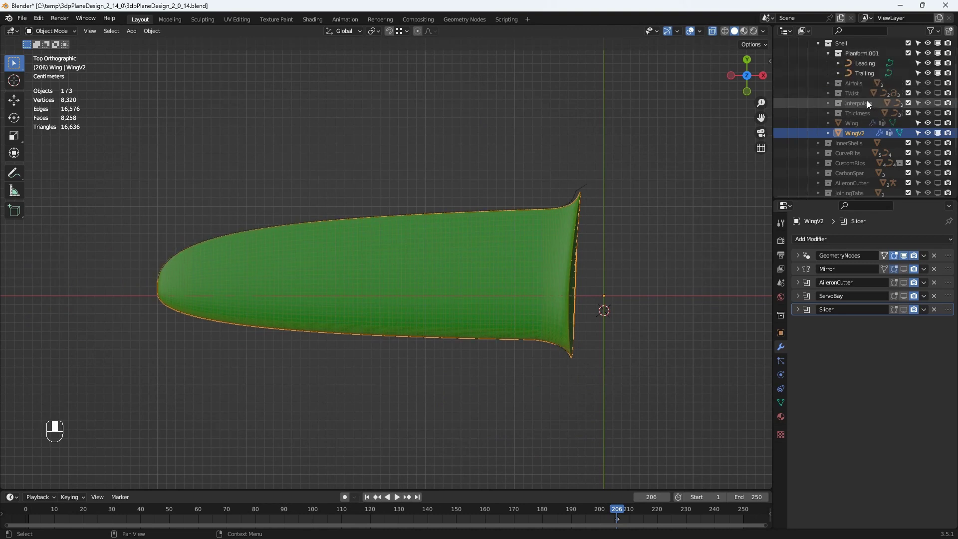
click(866, 63)
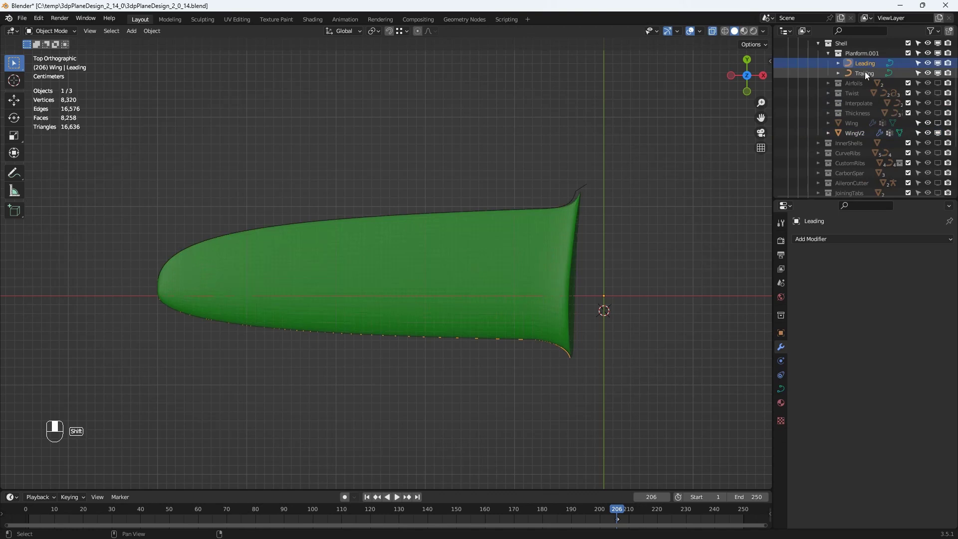
shift+click(864, 73)
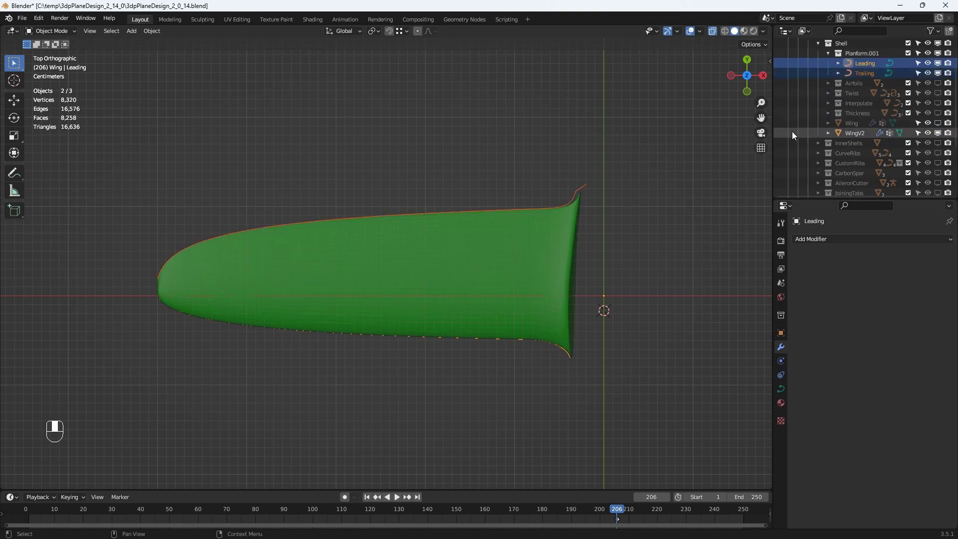
click(71, 30)
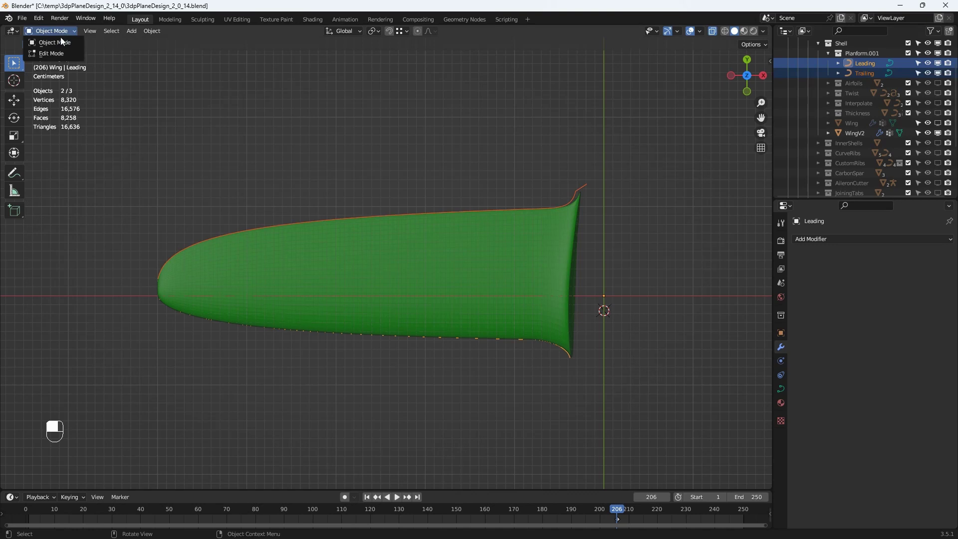
click(60, 53)
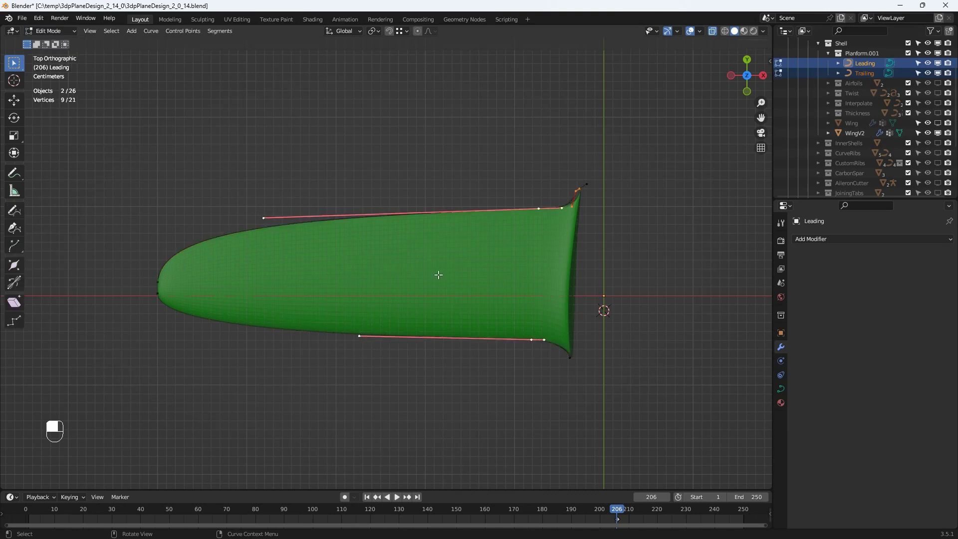
- Box-select the wing-tip control points and move them along Y and 35.775 mm along X
key(Tab)
key(Tab)
key(Tab)
key(Tab)
key(Tab)
key(Tab)
drag(135, 232, 175, 321)
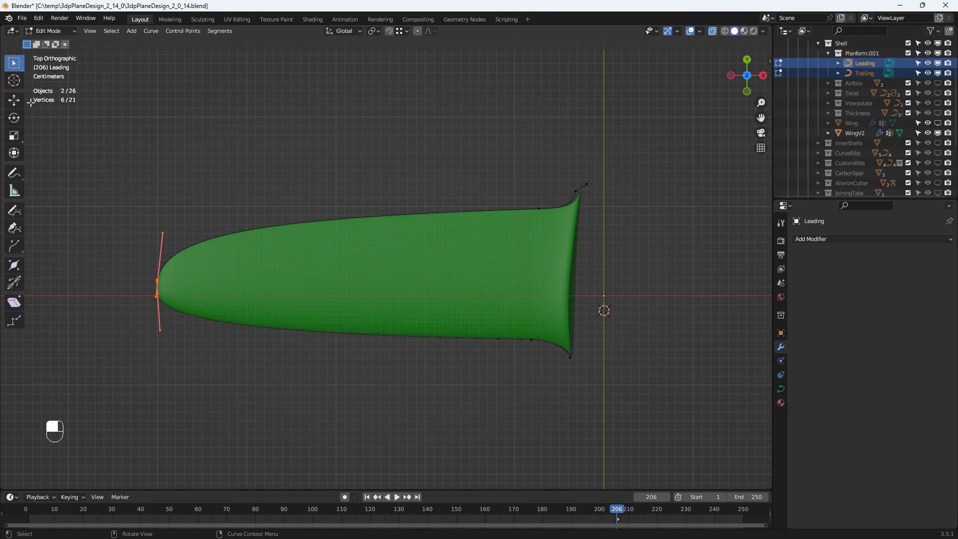
click(14, 100)
drag(157, 247, 148, 188)
drag(199, 234, 230, 233)
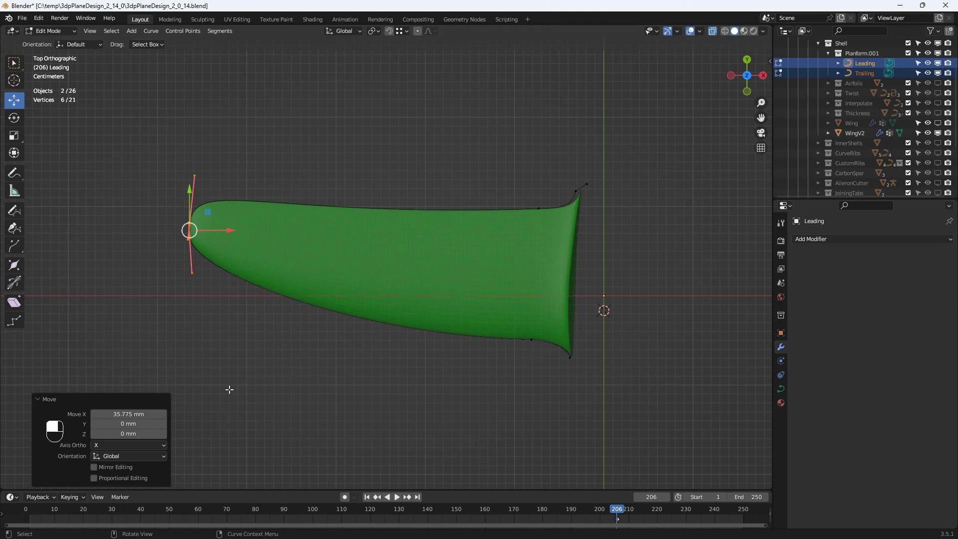
key(g)
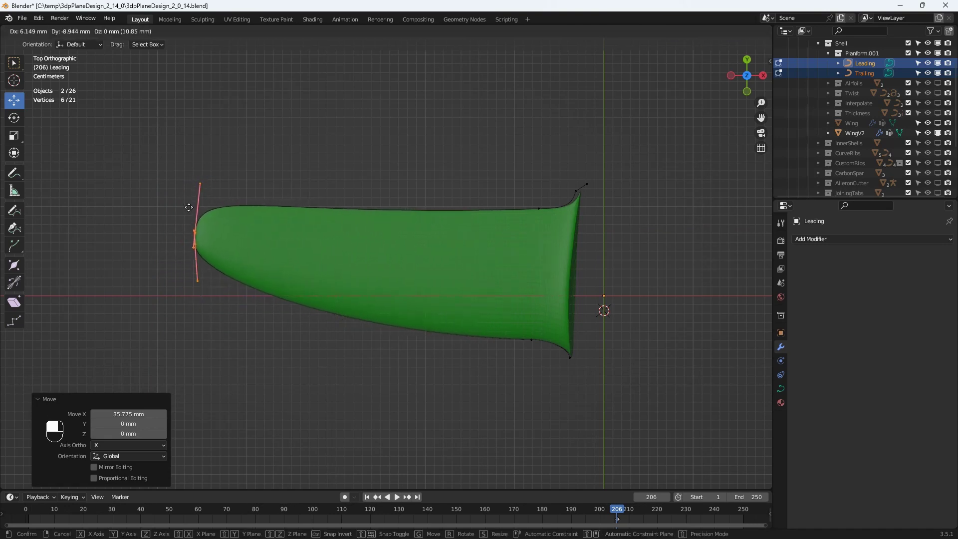
click(188, 207)
click(143, 183)
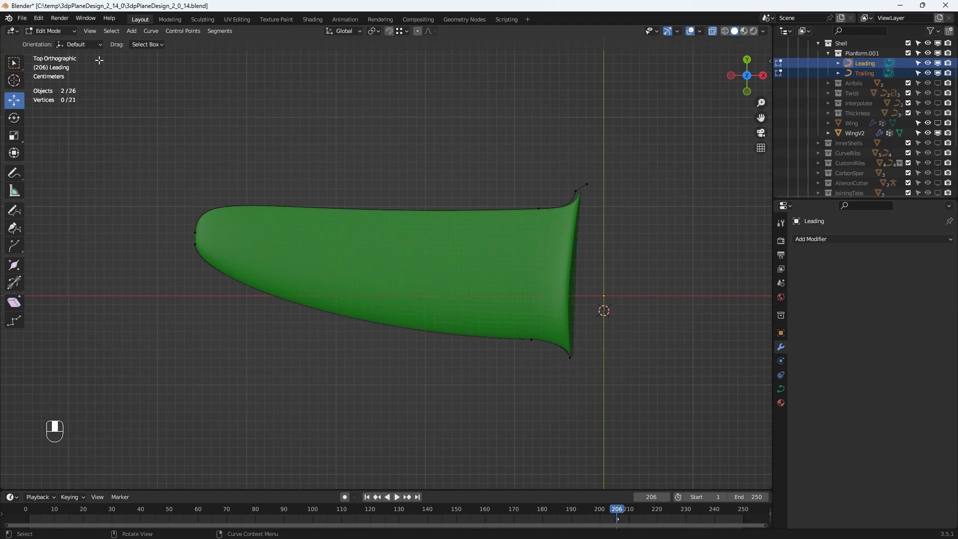
click(78, 45)
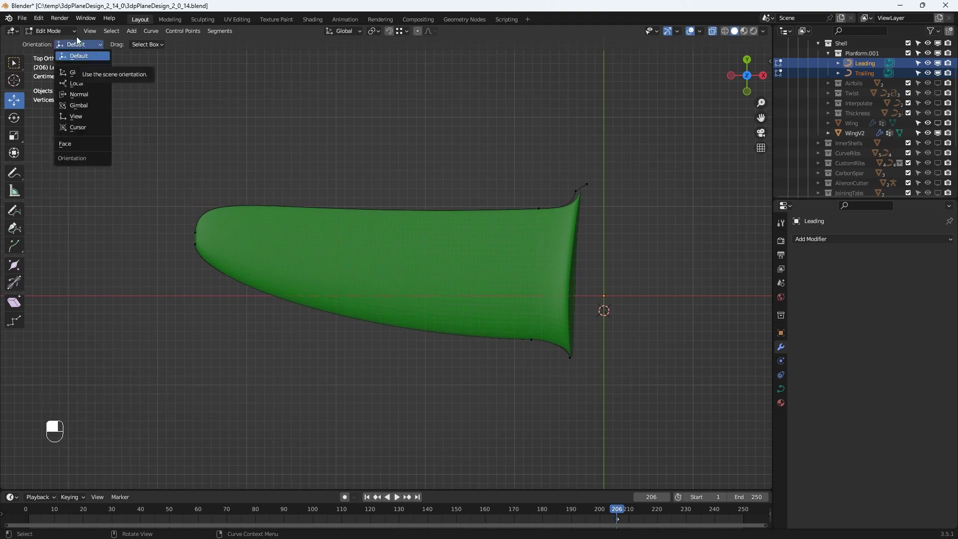
- Return to Object Mode and try X-ray, wireframe, material and rendered shading, ending on Solid
click(50, 31)
click(50, 36)
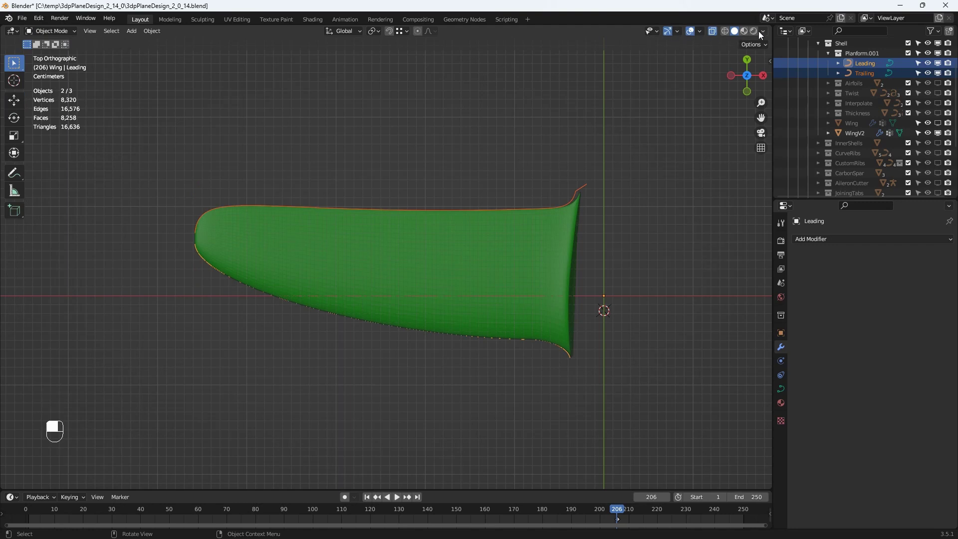
click(711, 31)
click(713, 30)
click(725, 31)
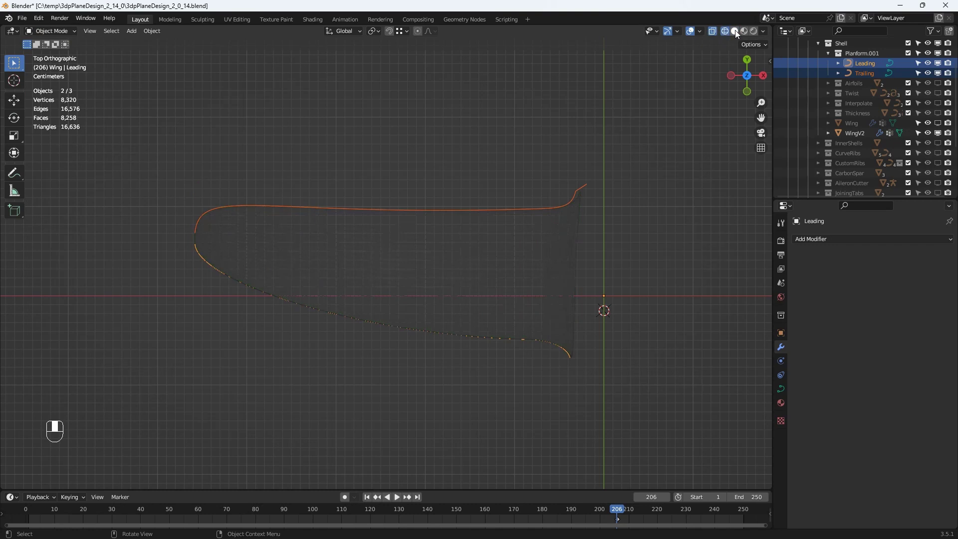
click(734, 31)
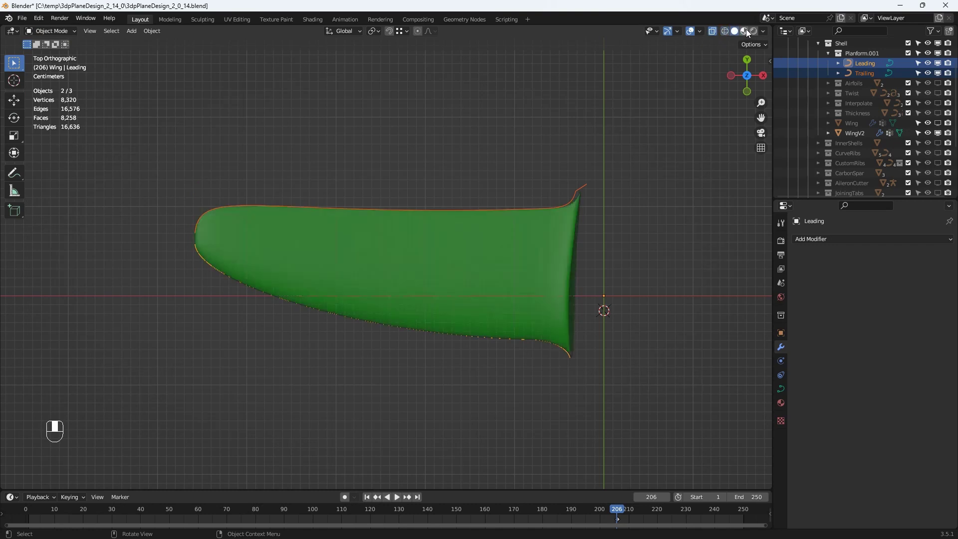
click(744, 31)
click(754, 31)
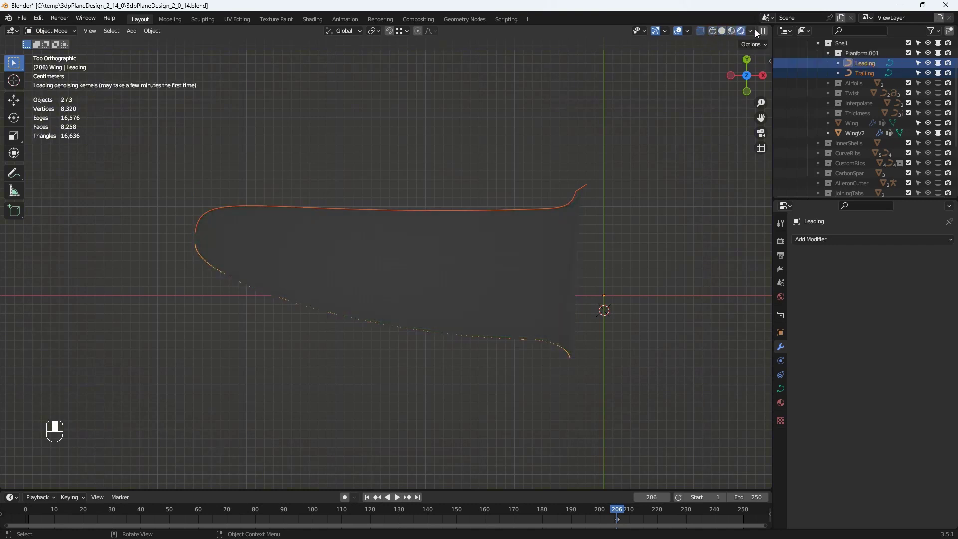
click(721, 31)
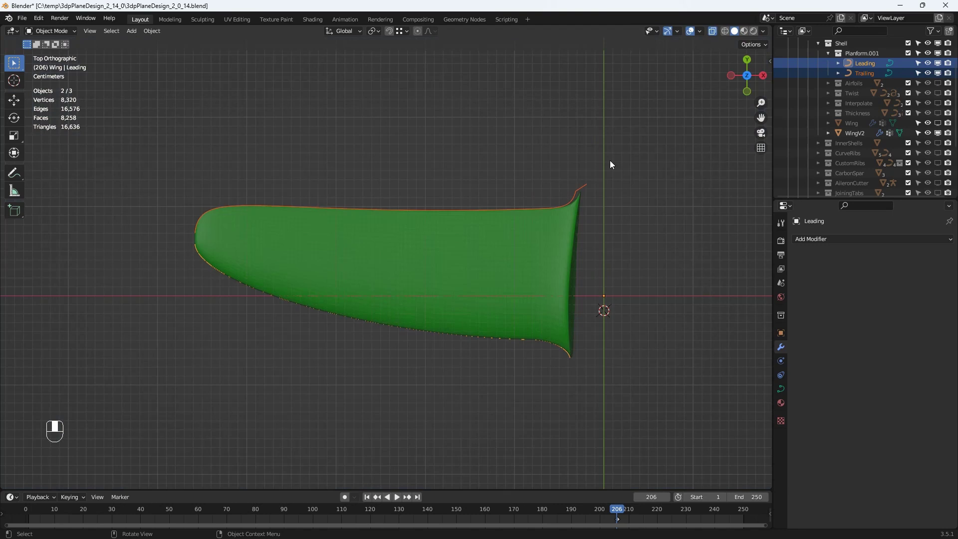
- Hide Planform.001 and make CurveRibs, CarbonSpar and Servos visible in the viewport
click(828, 53)
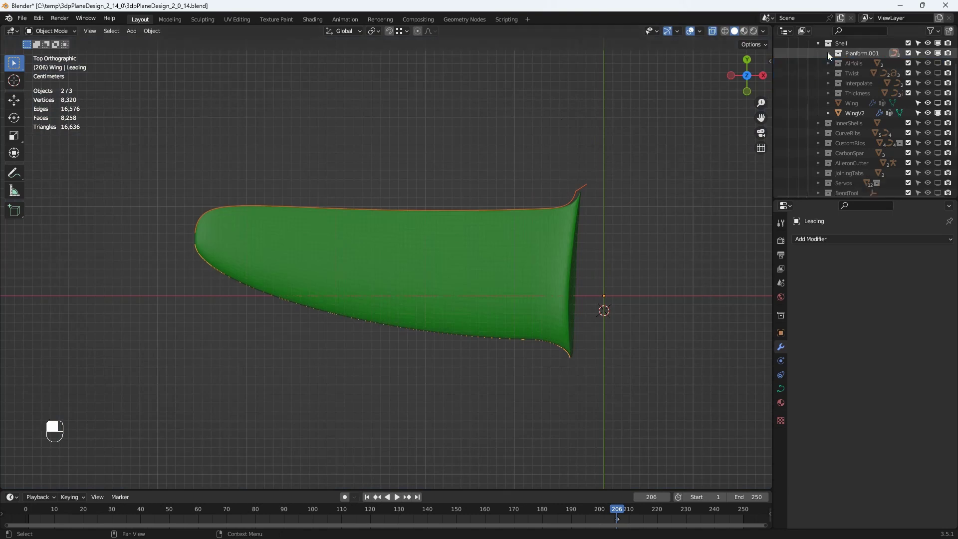
key(h)
click(818, 43)
click(938, 68)
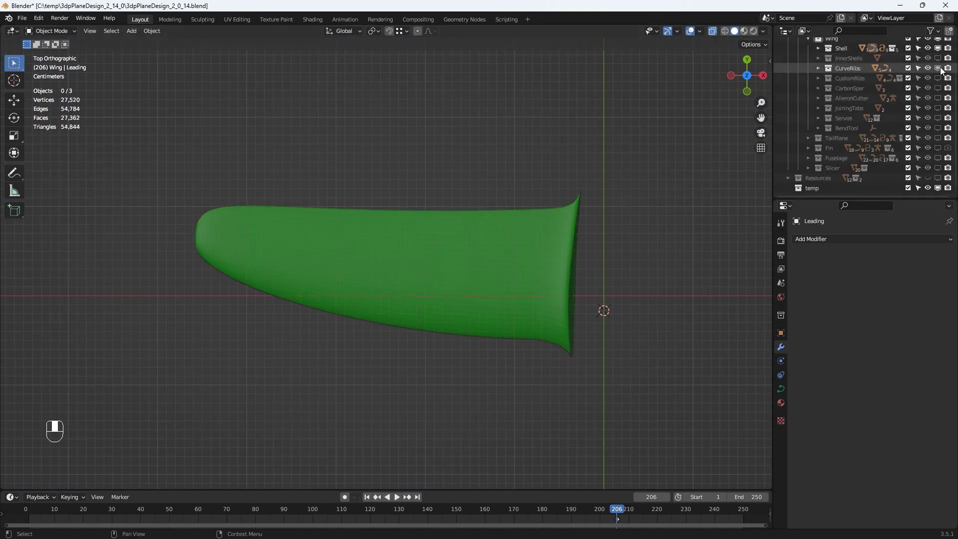
click(938, 88)
click(938, 117)
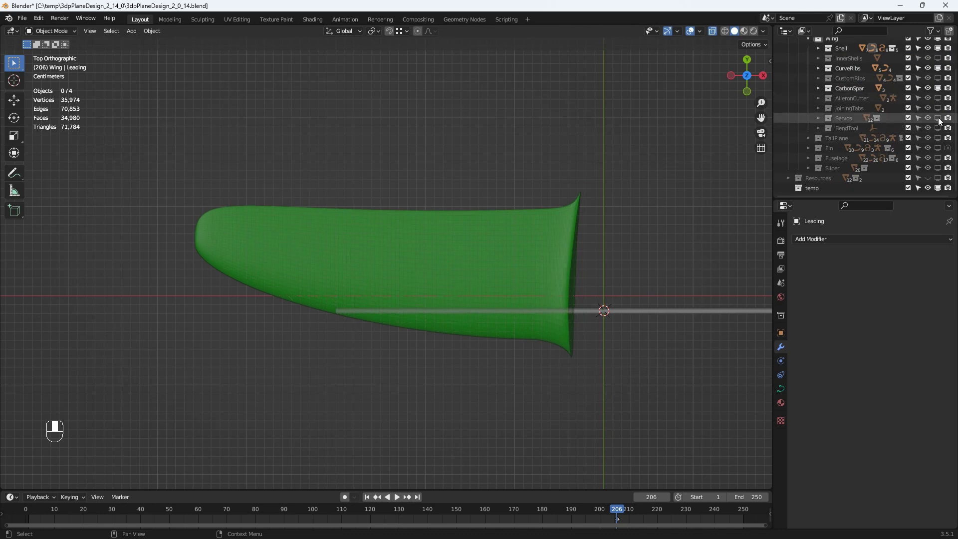
- Show the aileron cutout on WingV2 and try box-selecting the planform curves' wingtip points
click(564, 235)
click(904, 282)
right_click(795, 154)
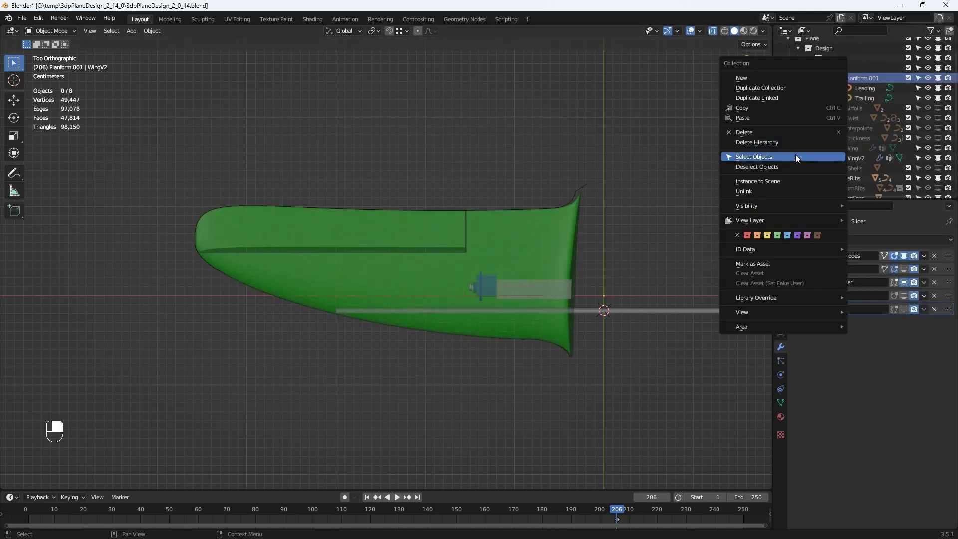
click(794, 155)
key(Tab)
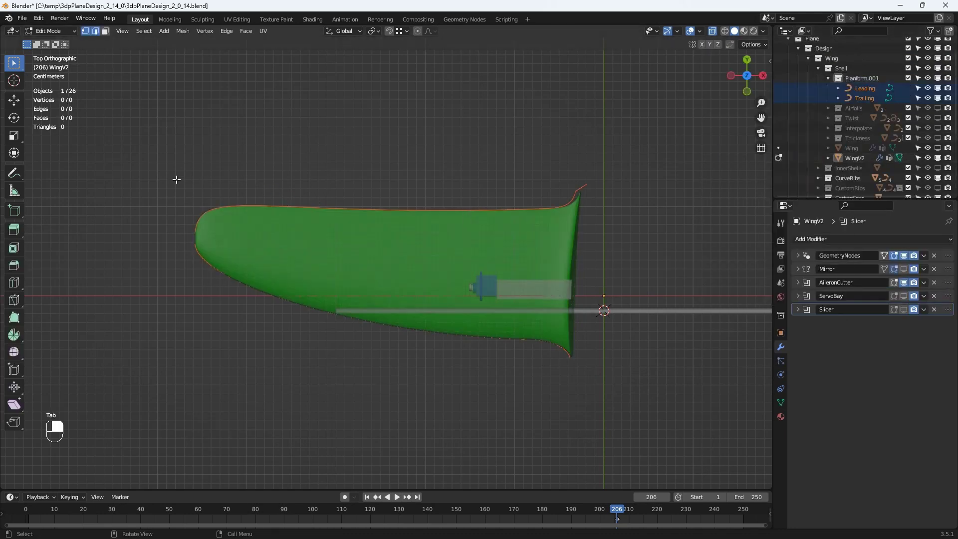
drag(175, 178, 205, 254)
key(Tab)
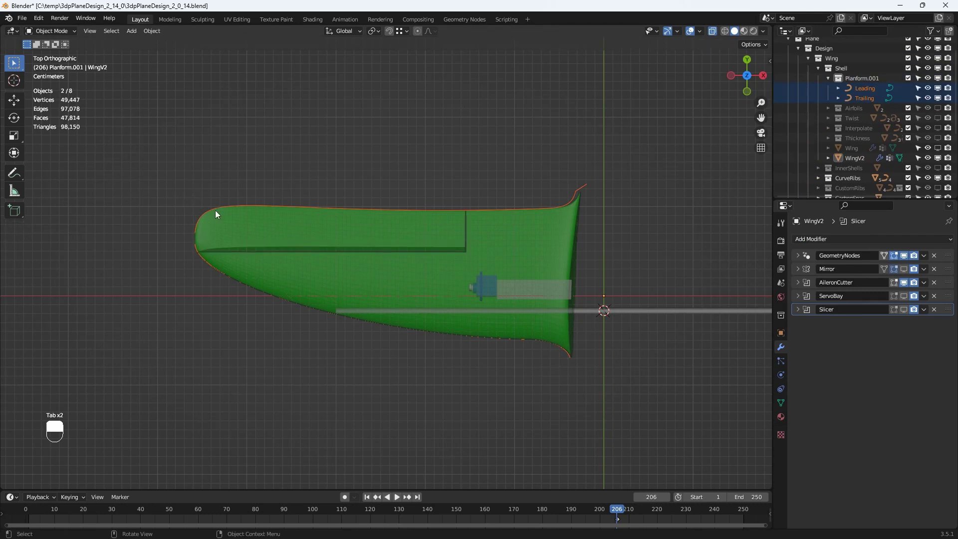
- Move the Leading curve's tip point -38.57 mm in X and -31.303 mm in Y
ctrl+click(852, 90)
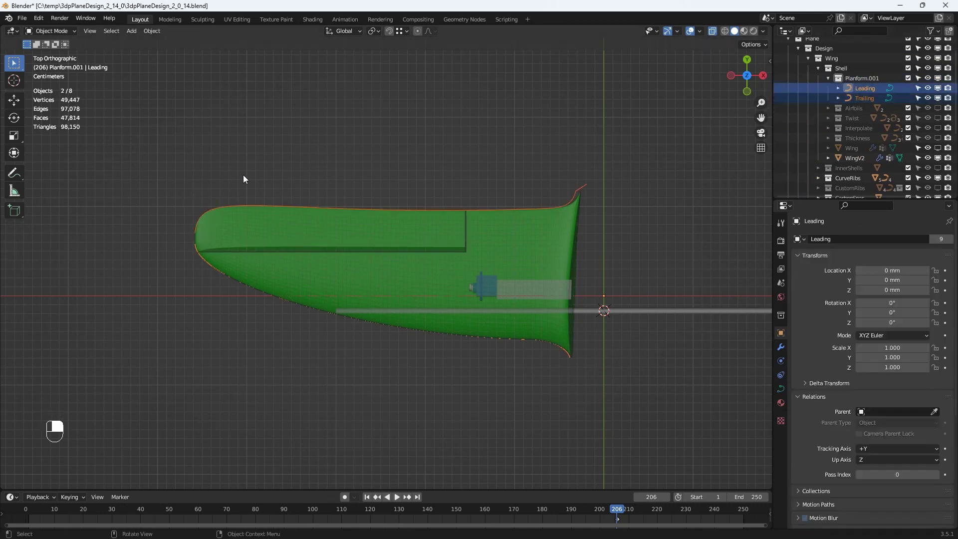
key(Tab)
drag(172, 182, 220, 283)
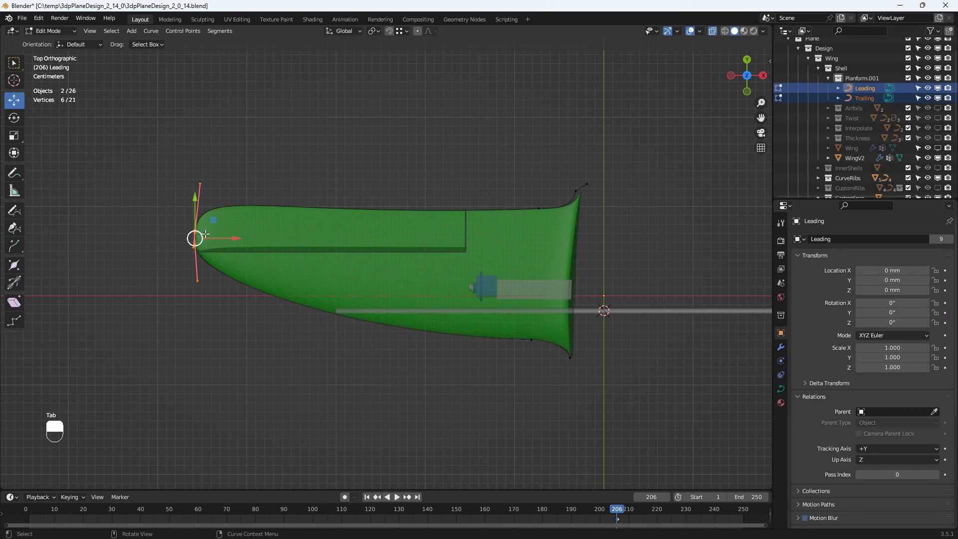
key(g)
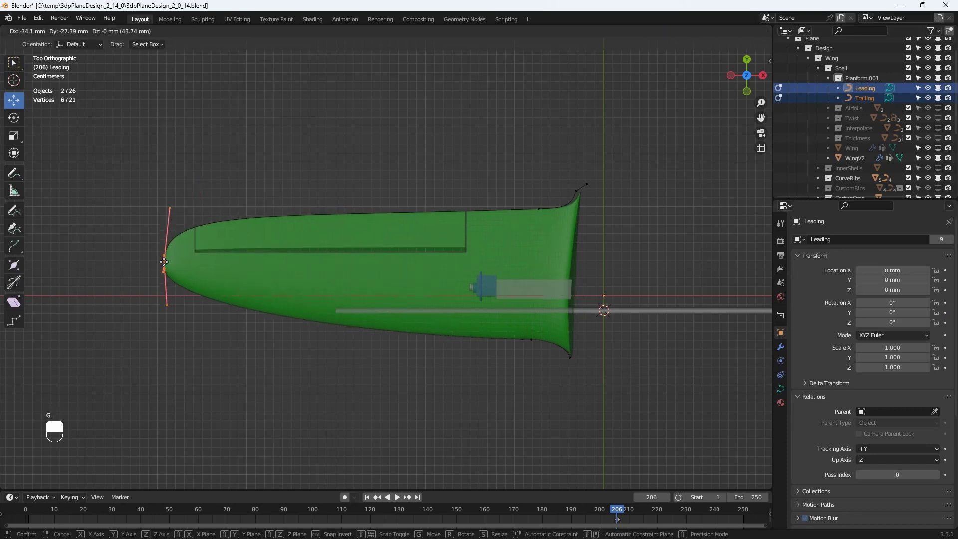
click(160, 265)
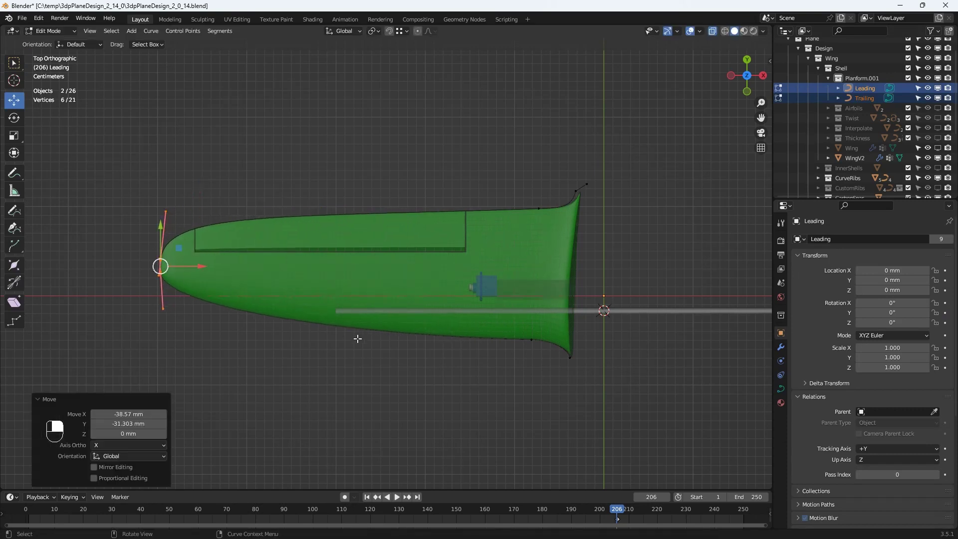
key(Tab)
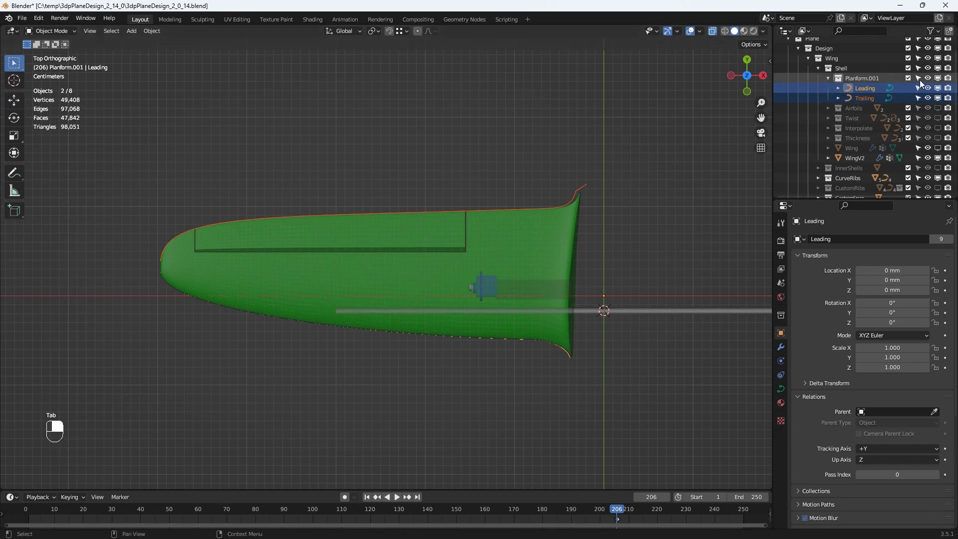
- Hide Planform.001 and select the Slicer.Master object in the Slicer collection
click(938, 78)
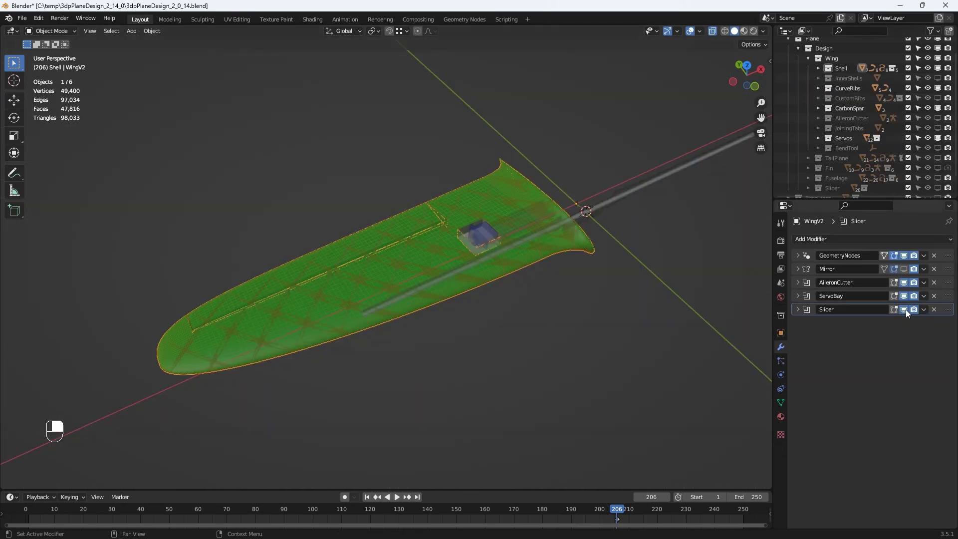
click(797, 310)
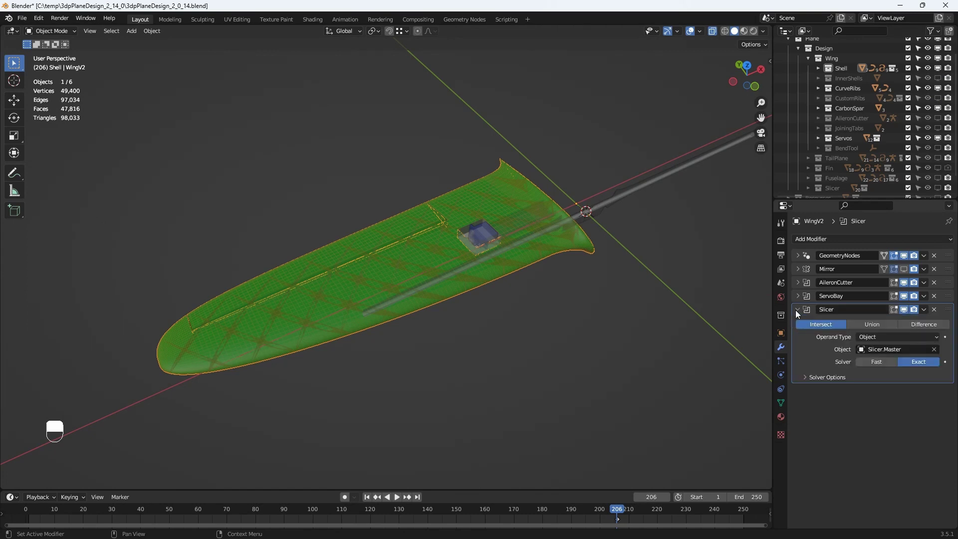
click(797, 310)
scroll(816, 158, down, 1)
click(808, 168)
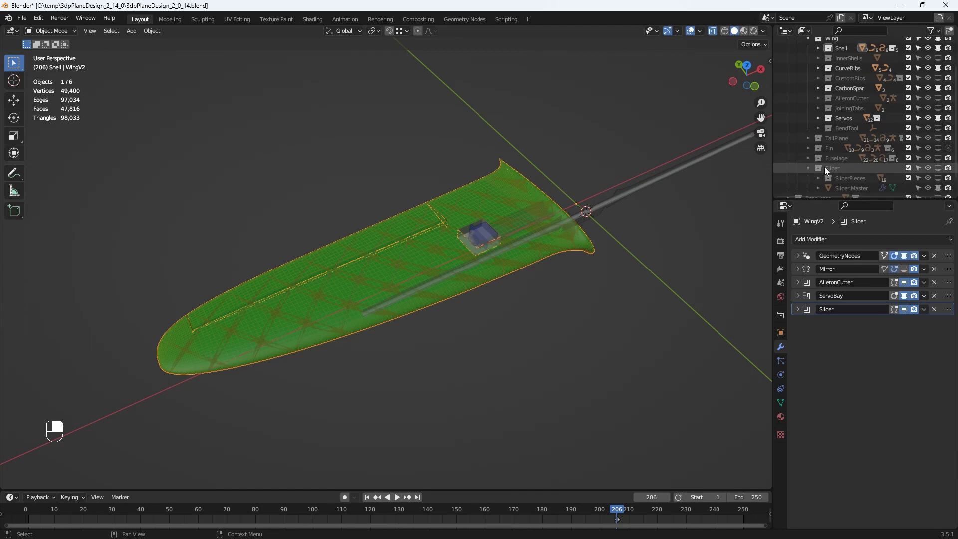
scroll(824, 171, down, 1)
click(852, 168)
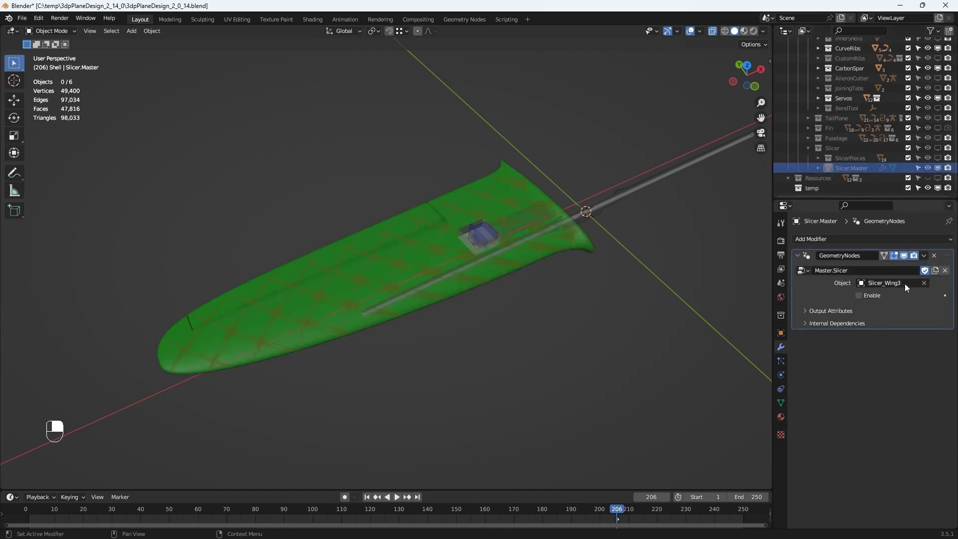
- Set Slicer.Master's GeometryNodes Object to Slicer_Wing1 and check Enable to cut the wing
click(906, 283)
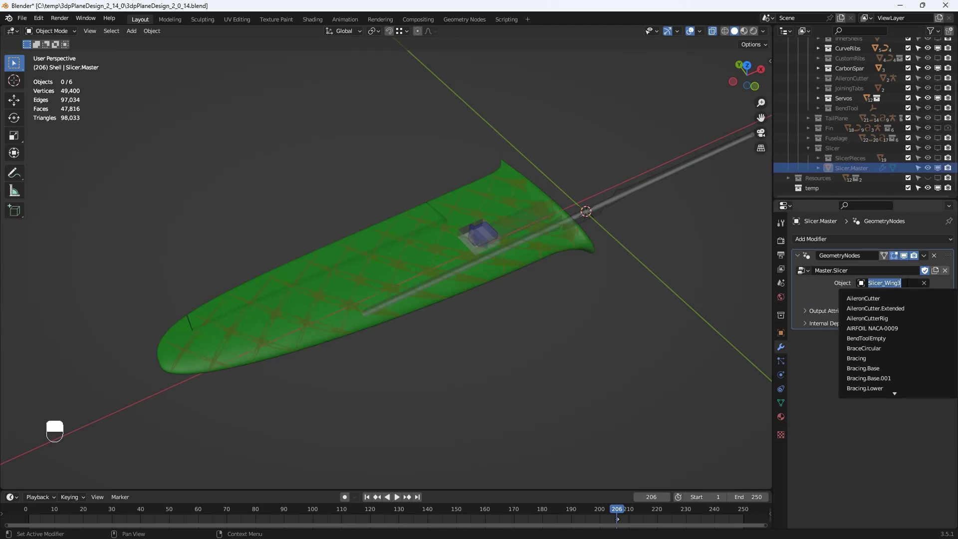
text(sl)
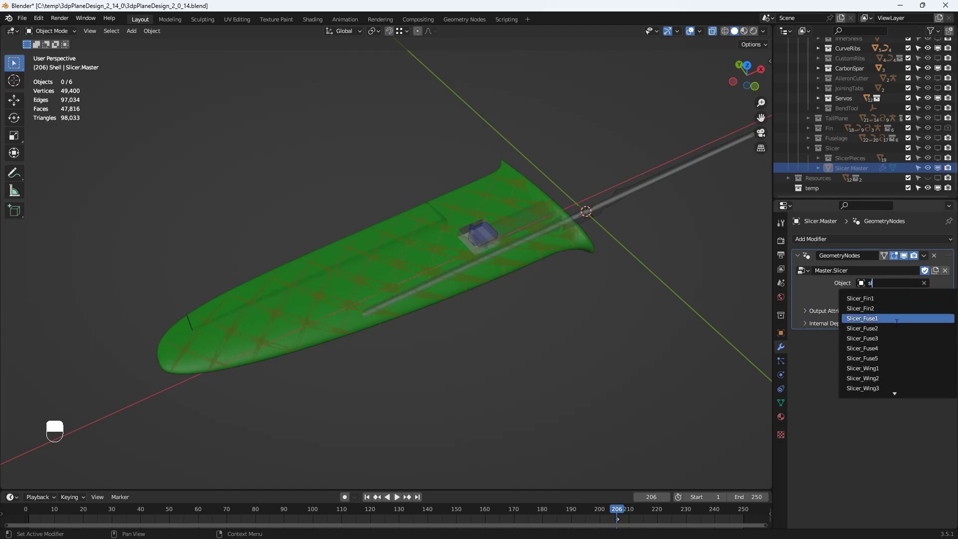
click(886, 369)
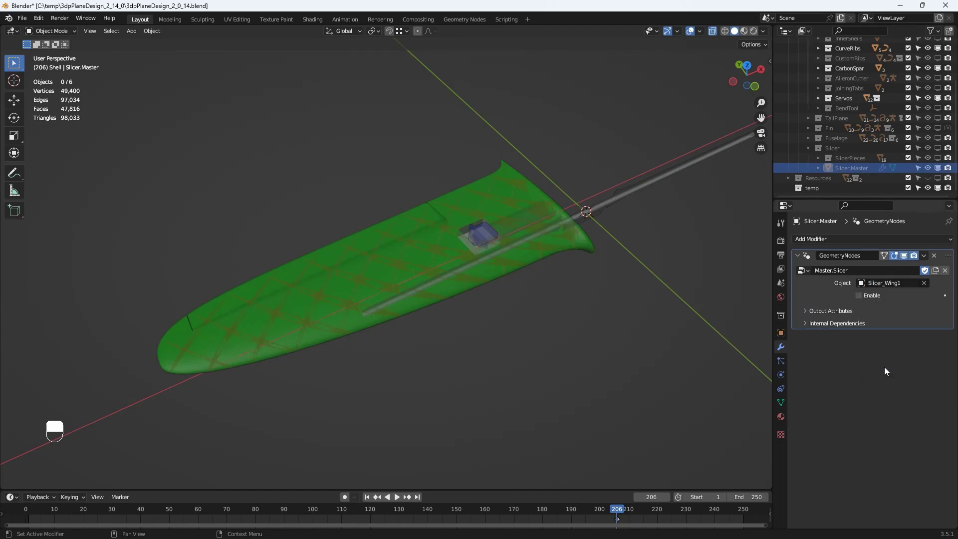
click(938, 148)
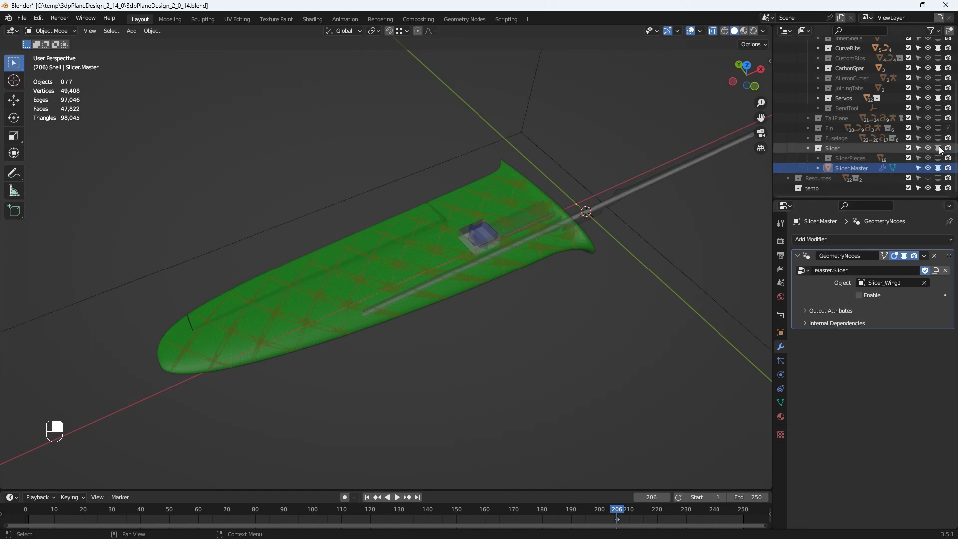
click(858, 296)
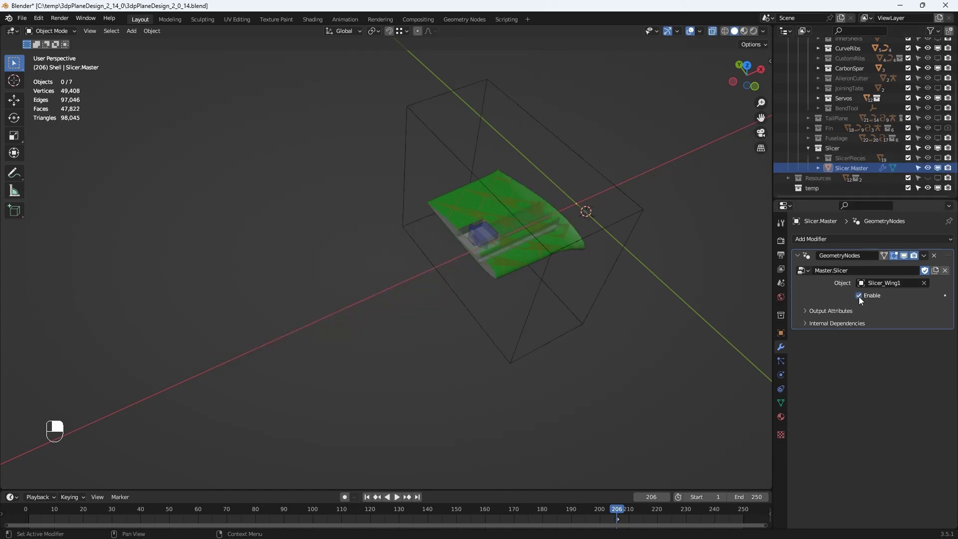
click(938, 148)
- Box-select all five parts of the cut wing section
scroll(451, 268, up, 3)
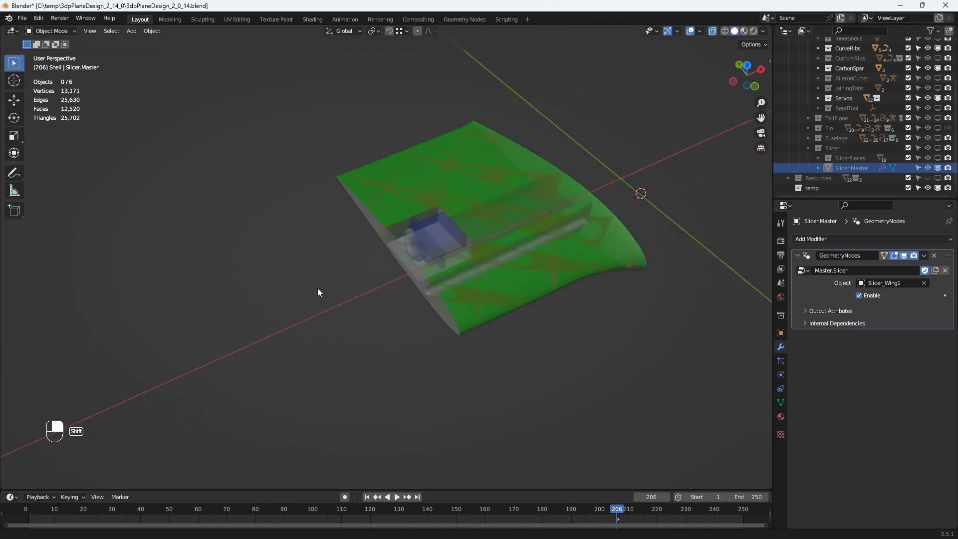
shift+middle_drag(320, 293, 276, 295)
click(358, 263)
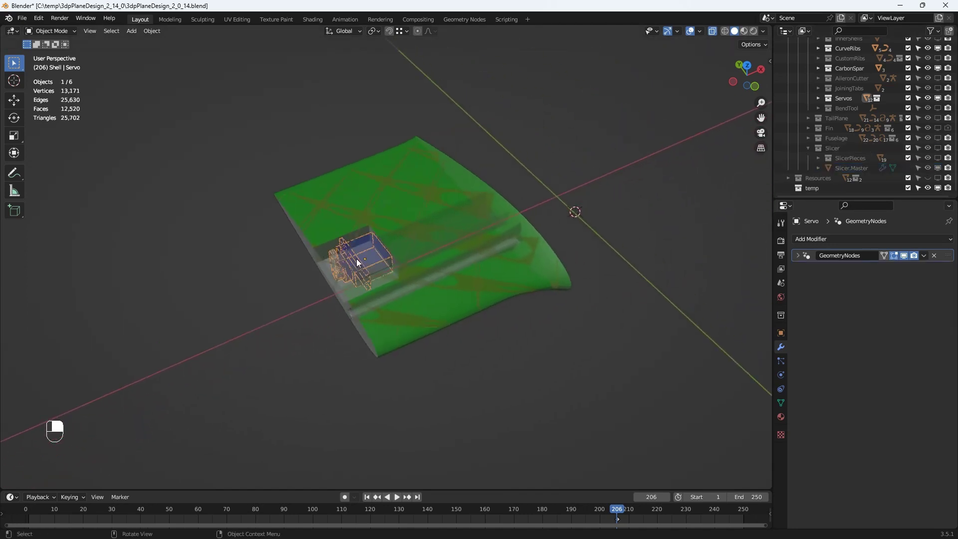
middle_drag(421, 261, 423, 198)
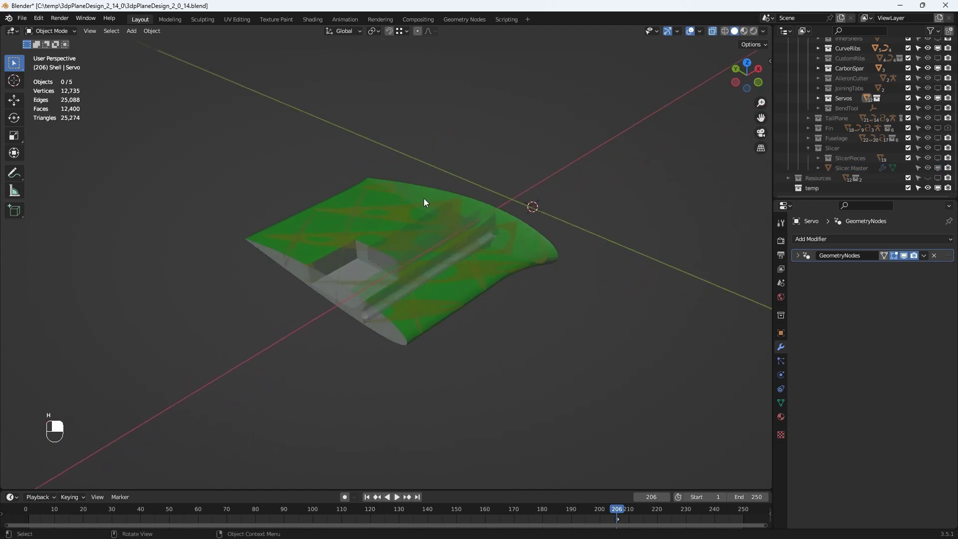
drag(166, 134, 573, 397)
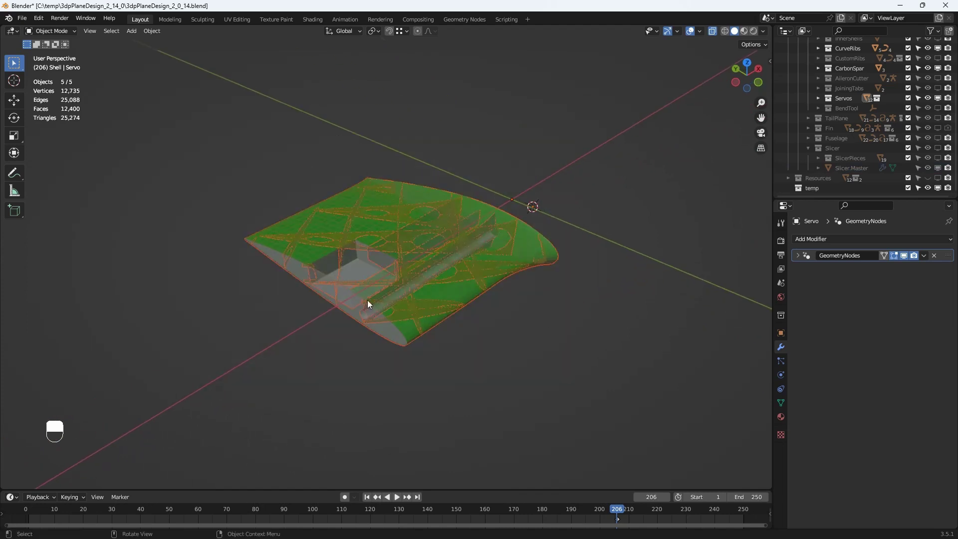
- Export the selection as 3dpPlaneDesign_2_0_14.stl into C:\temp at scale 1000
click(22, 20)
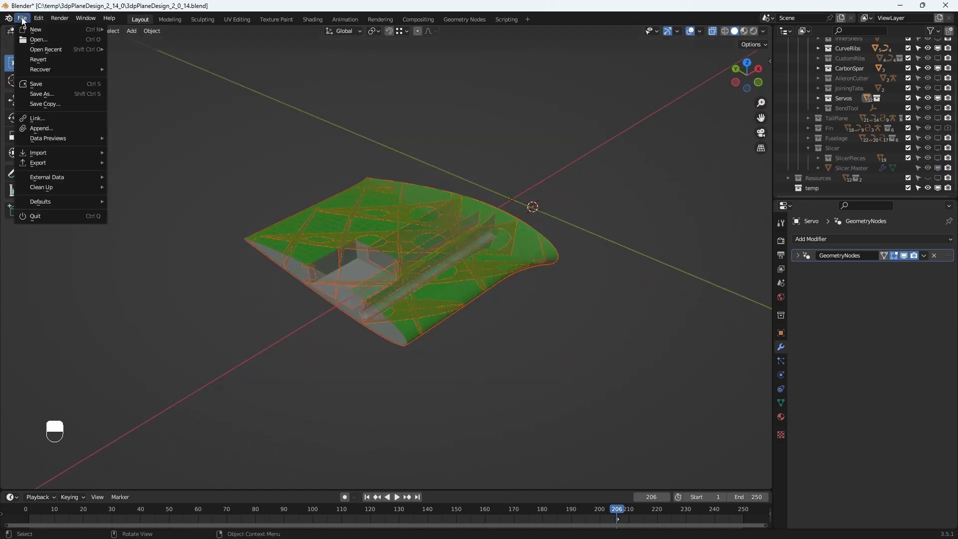
mouse_move(38, 163)
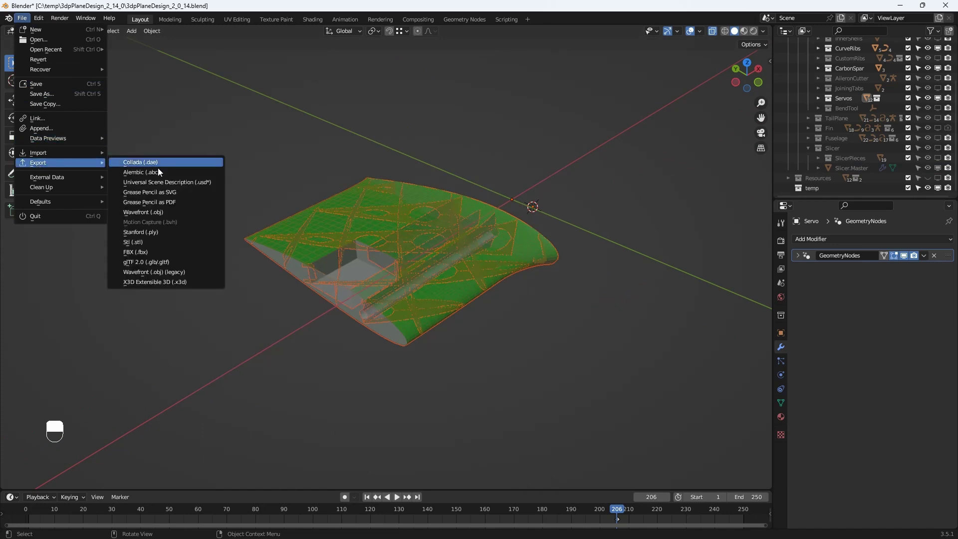
click(142, 242)
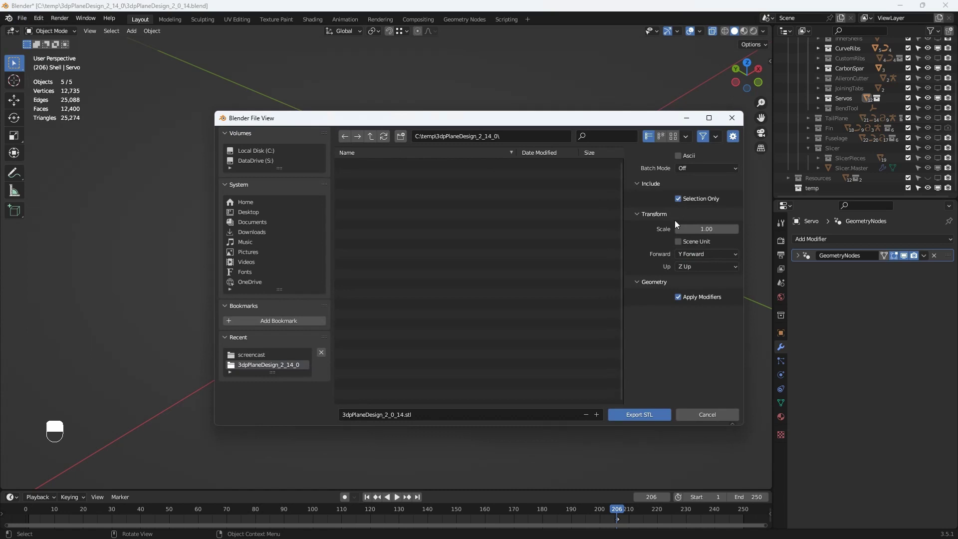
click(699, 229)
key(Return)
click(255, 152)
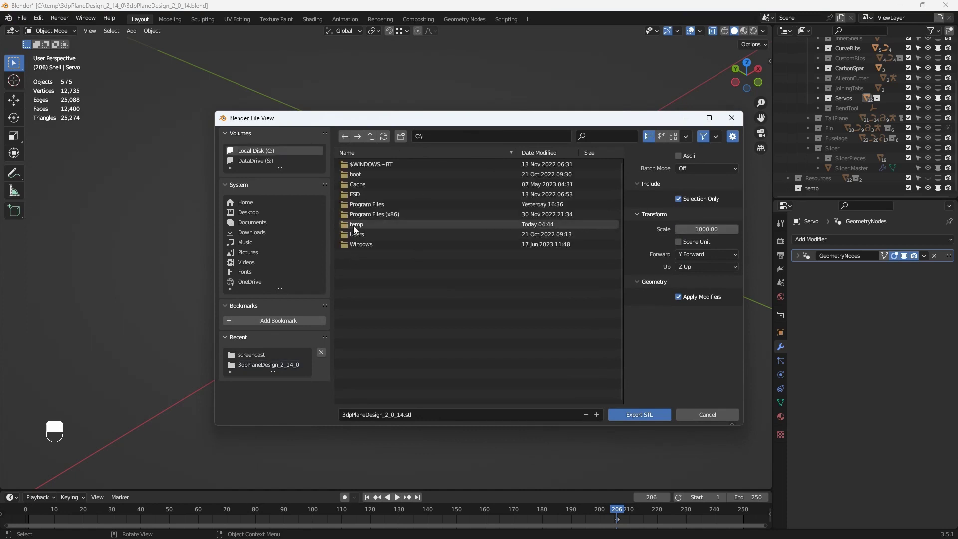
click(357, 225)
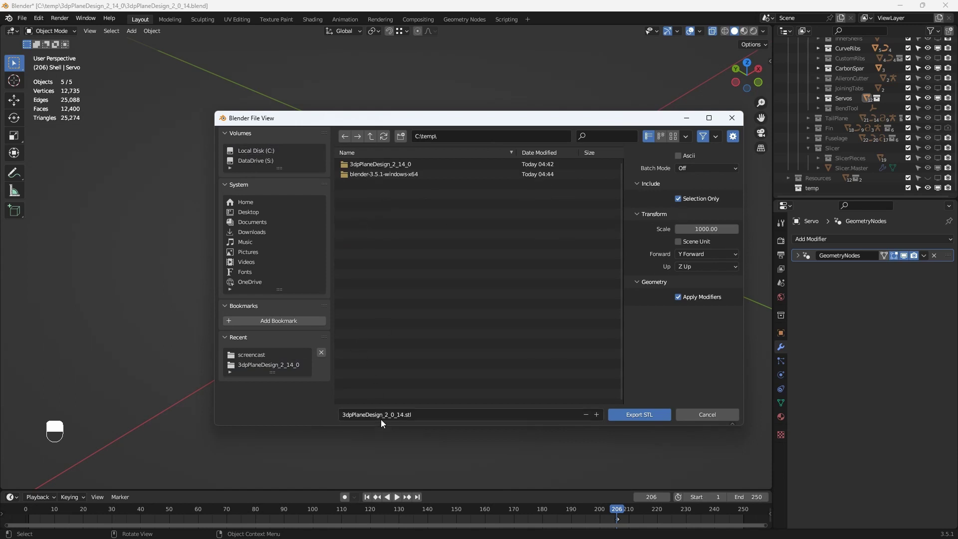
click(640, 415)
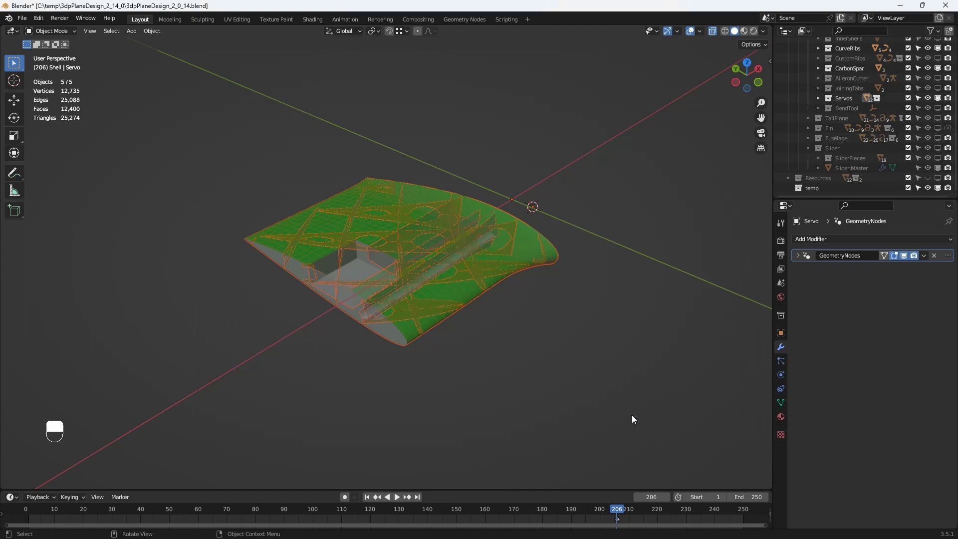
- Search Bing for cura and download the UltiMaker Cura Windows 64-bit installer
key(alt+Tab)
click(227, 129)
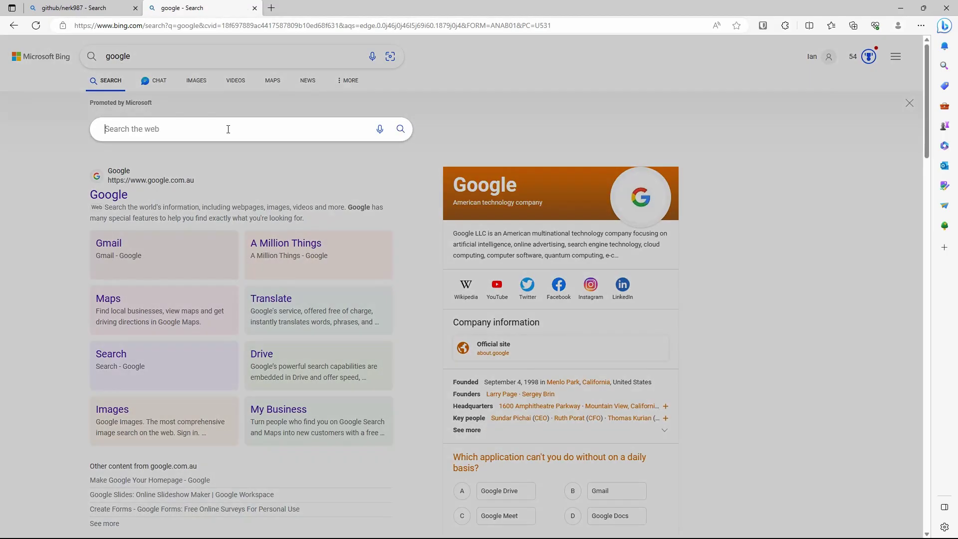
text(cura)
key(Return)
click(107, 192)
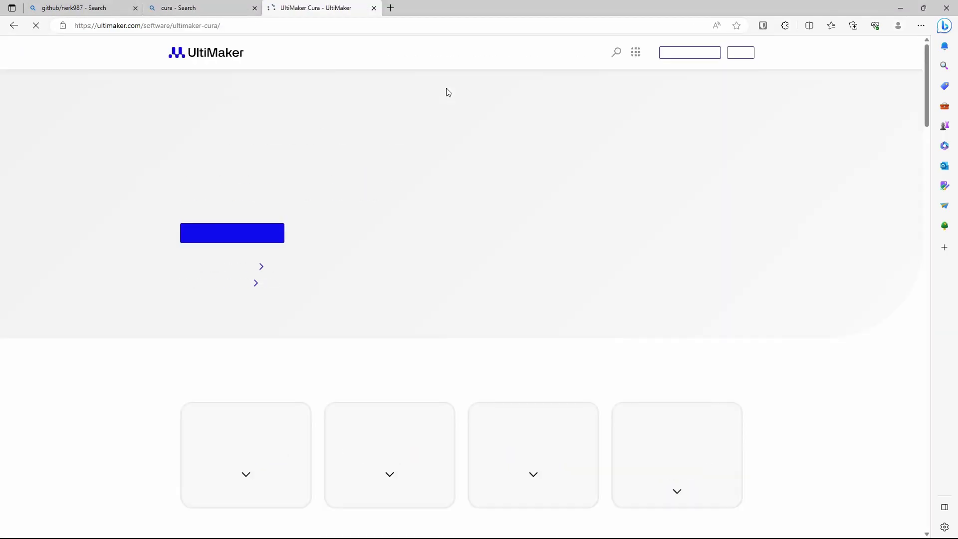
click(229, 281)
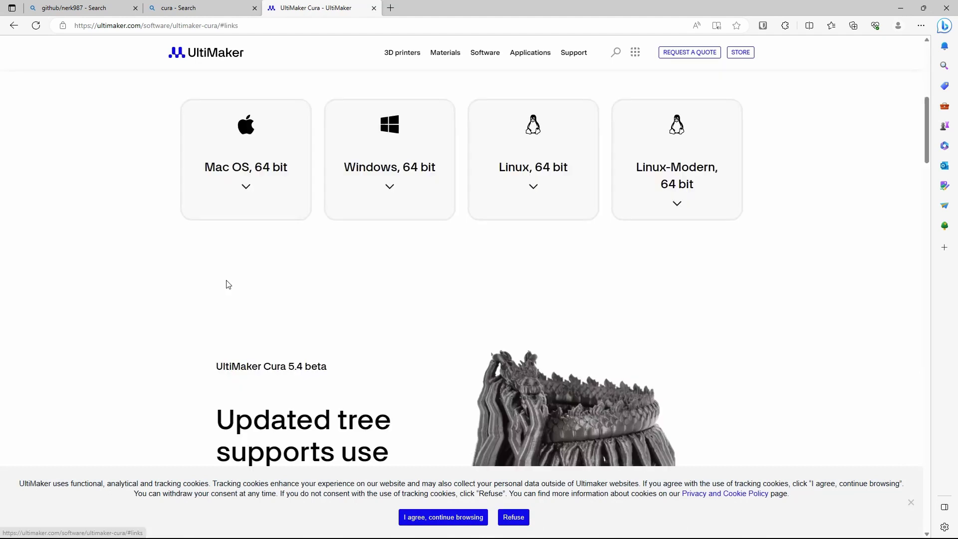
click(385, 171)
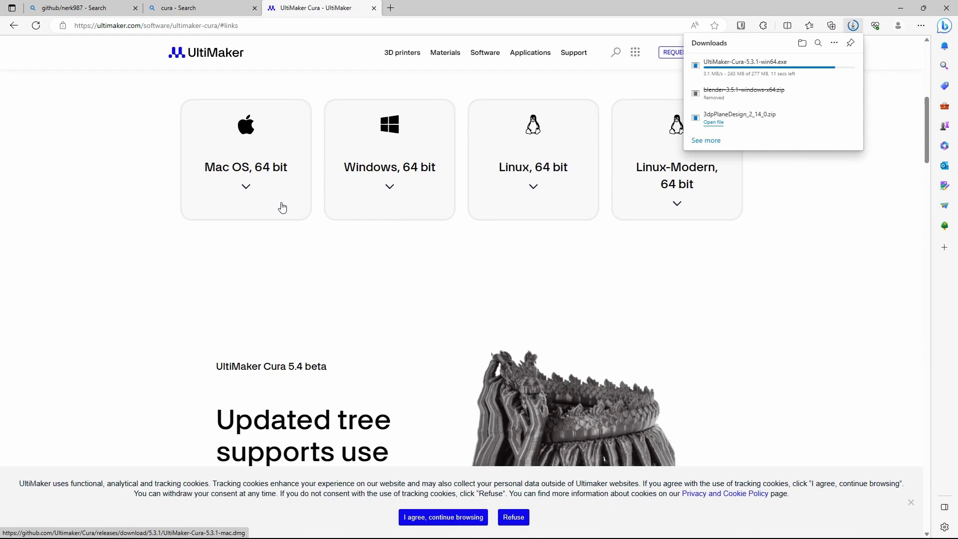
- Run UltiMaker-Cura-5.3.1-win64.exe and install Cura with the default settings
right_click(724, 65)
click(727, 71)
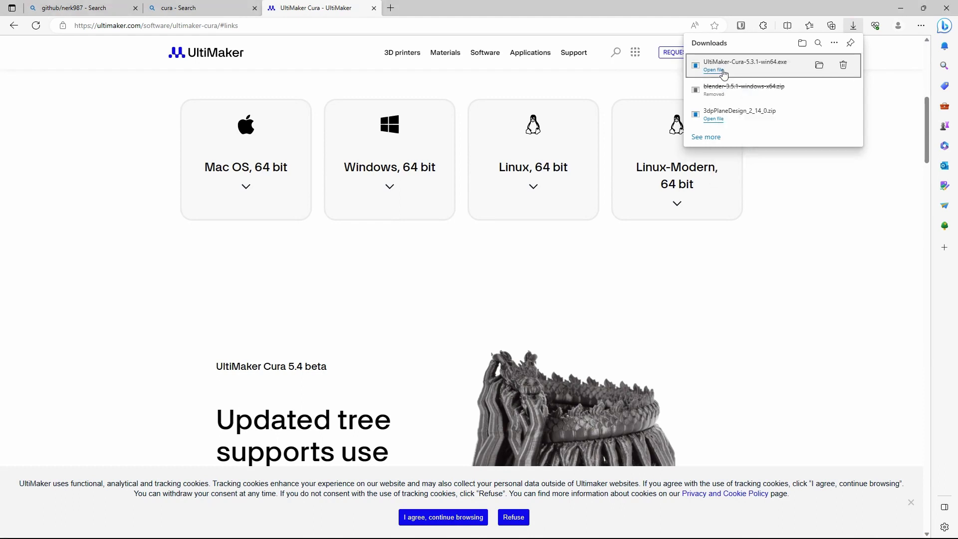
click(715, 70)
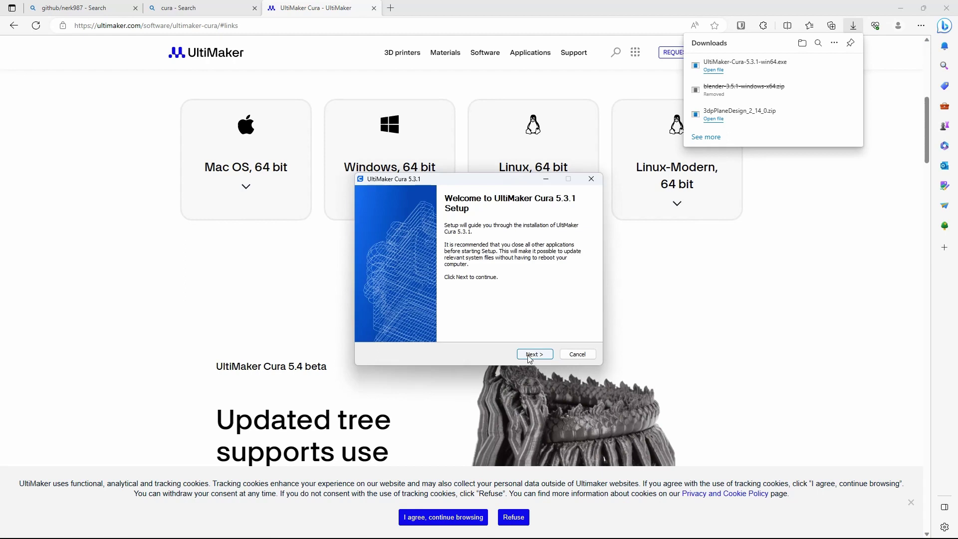
click(529, 355)
click(532, 354)
click(534, 354)
click(534, 355)
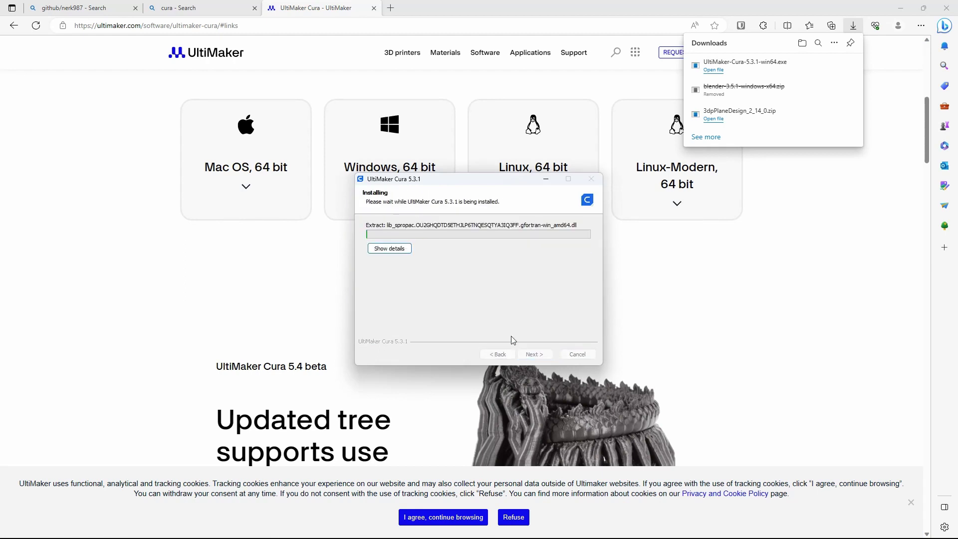
click(758, 266)
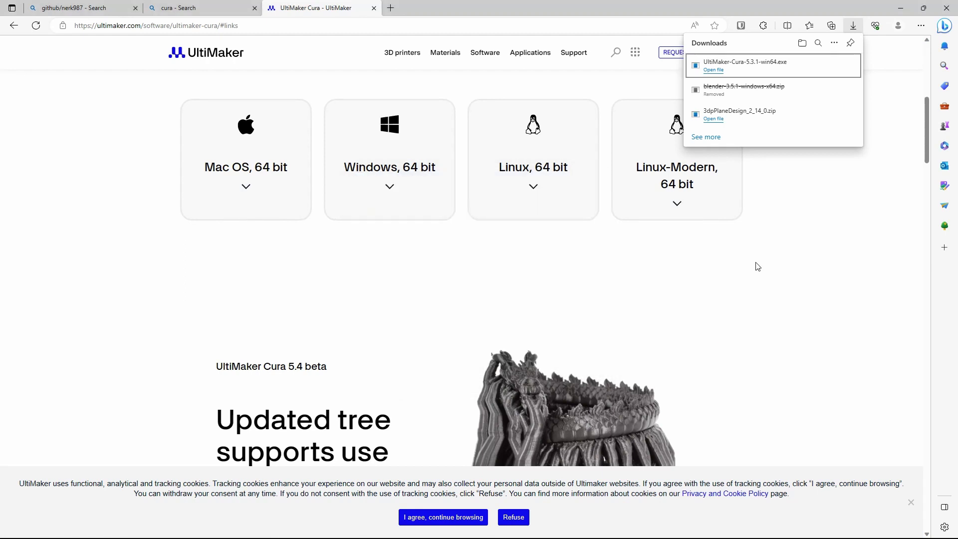
click(359, 527)
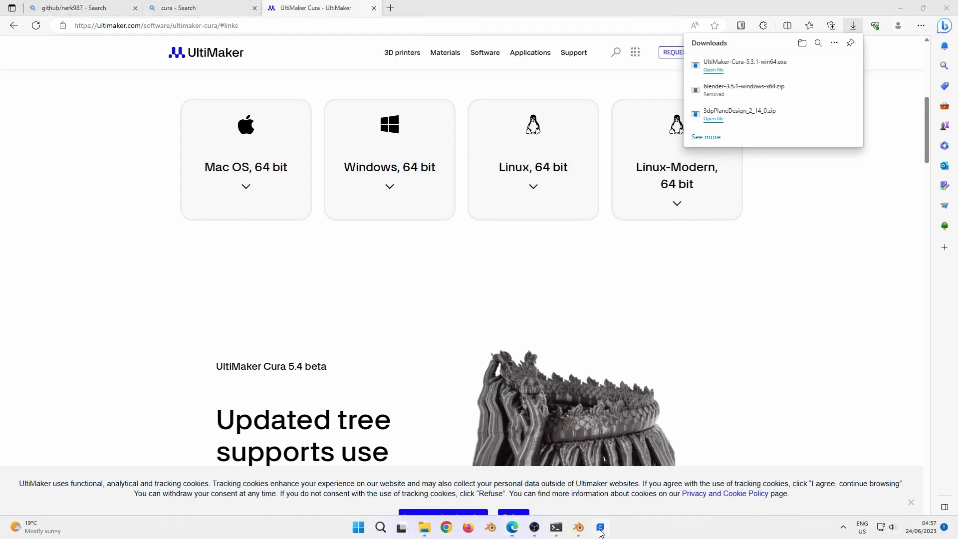
- Get started in Cura, accept the user agreement and skip UltiMaker sign-in
click(344, 294)
click(465, 346)
click(464, 345)
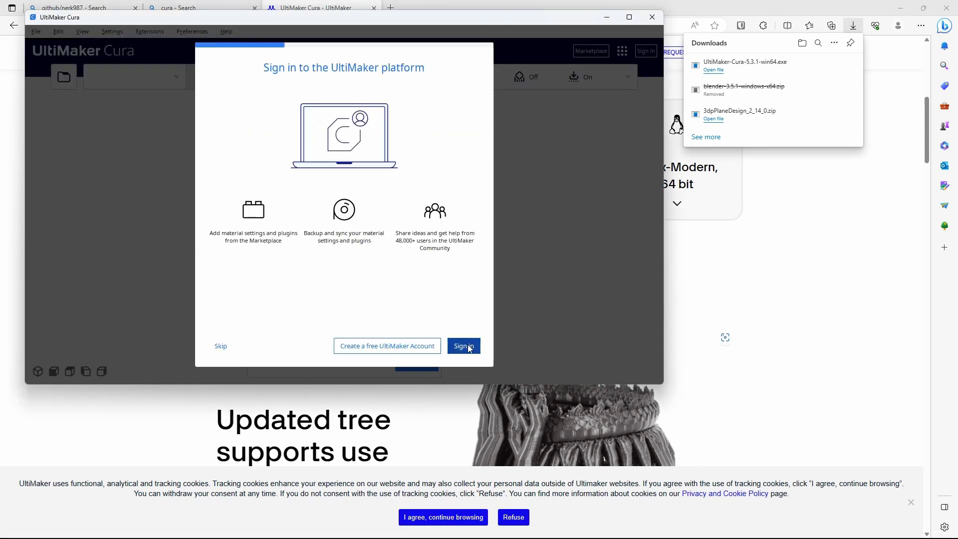
click(221, 348)
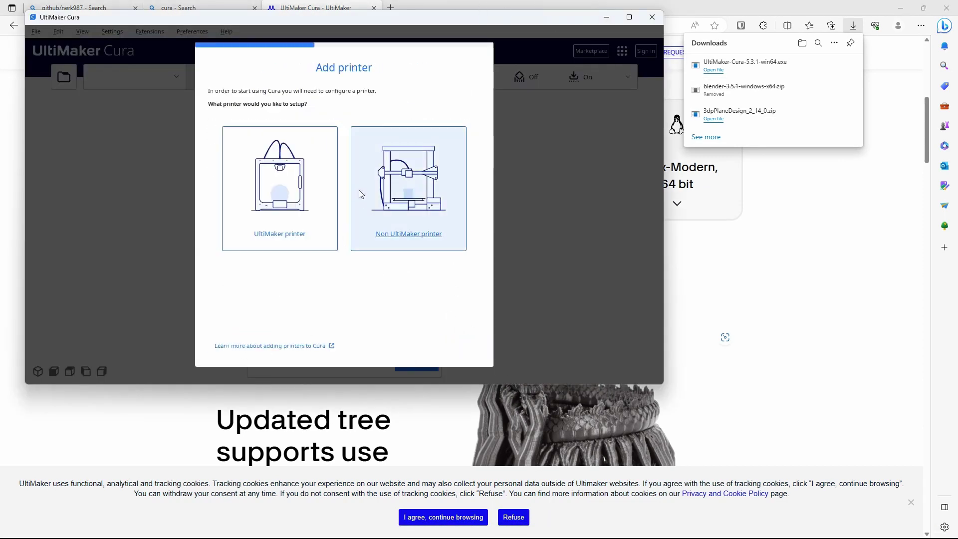
- Add a non-UltiMaker Creality Ender-3 / Ender-3 v2 printer with default machine settings
click(392, 227)
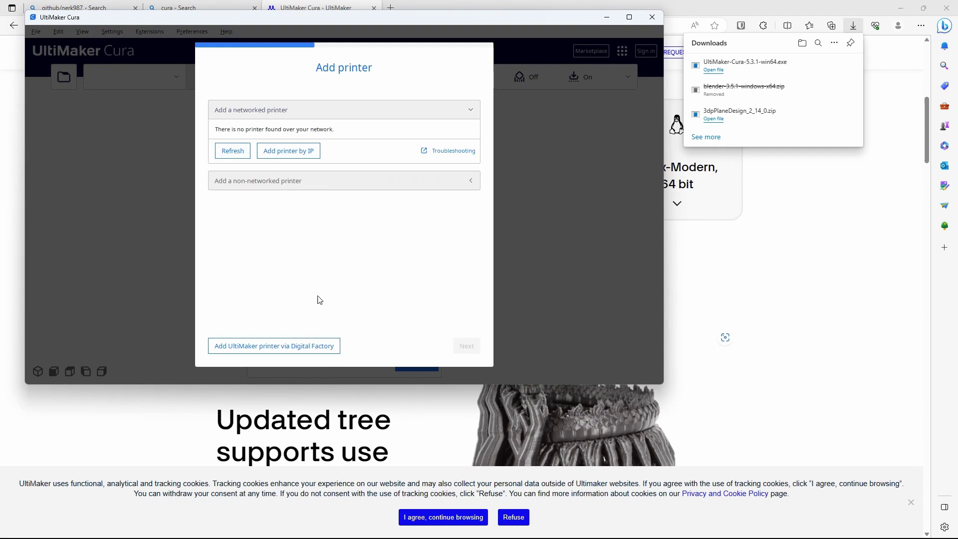
click(298, 186)
scroll(278, 268, down, 5)
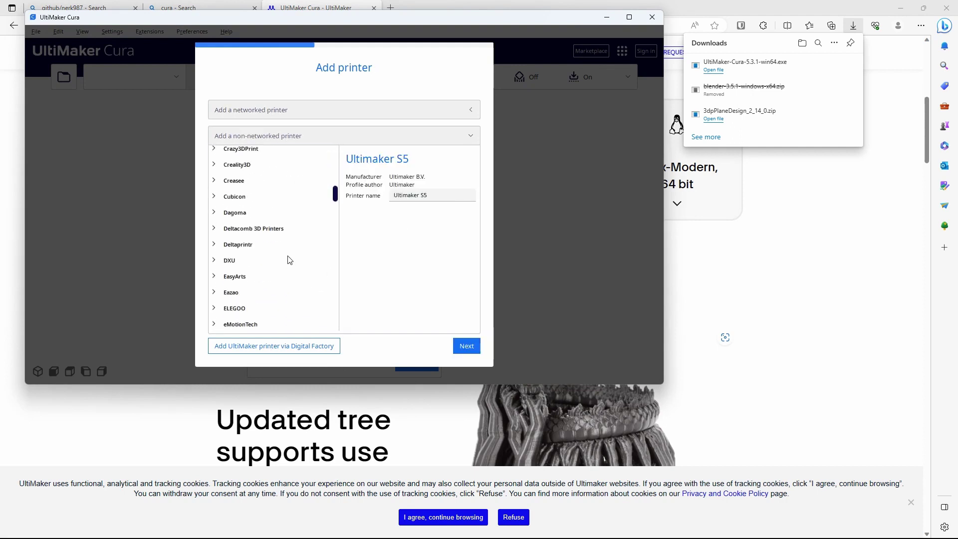
click(250, 165)
click(467, 347)
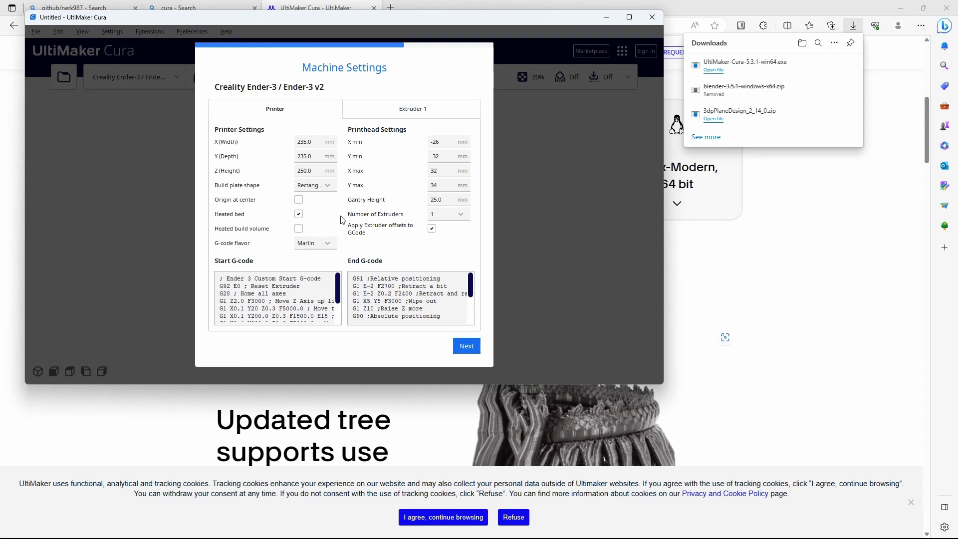
click(467, 349)
- Skip the What's New introduction and bring up the Open file(s) dialog
click(466, 345)
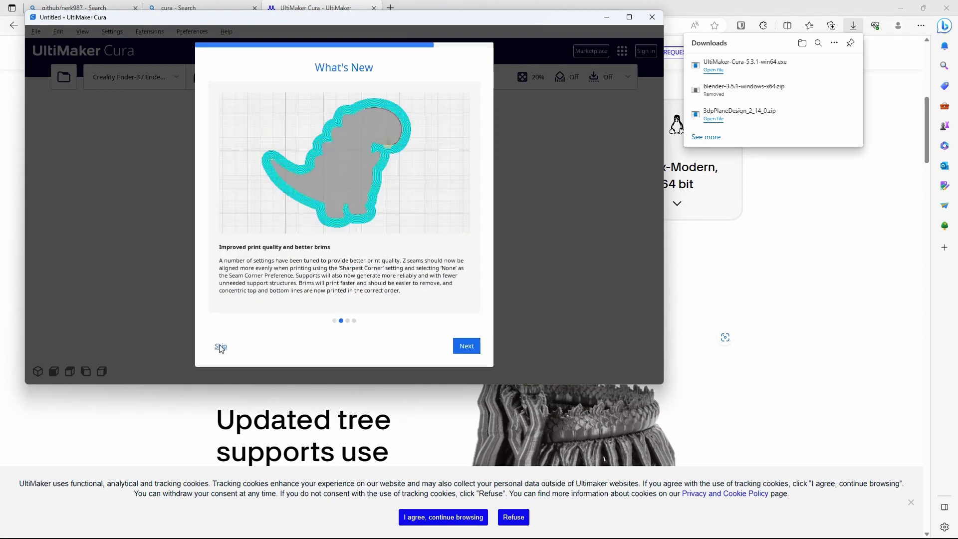
click(220, 344)
click(465, 346)
click(39, 62)
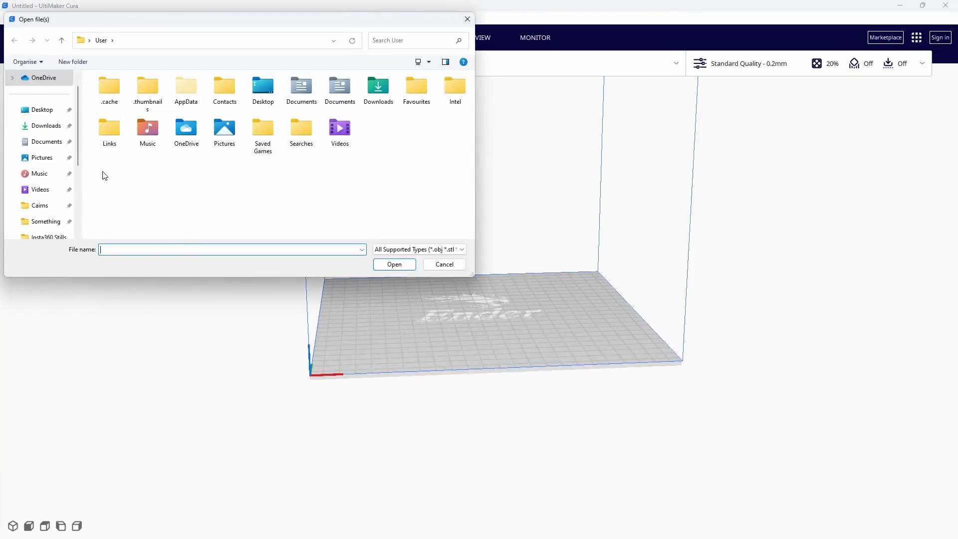
- Open 3dpPlaneDesign_2_0_14.stl from C:\temp
scroll(56, 199, down, 1)
click(50, 205)
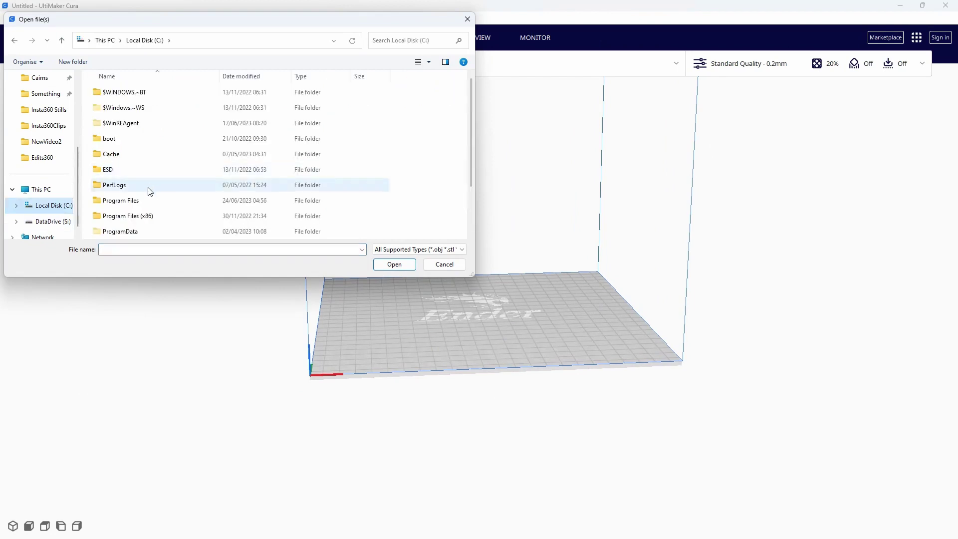
double_click(134, 205)
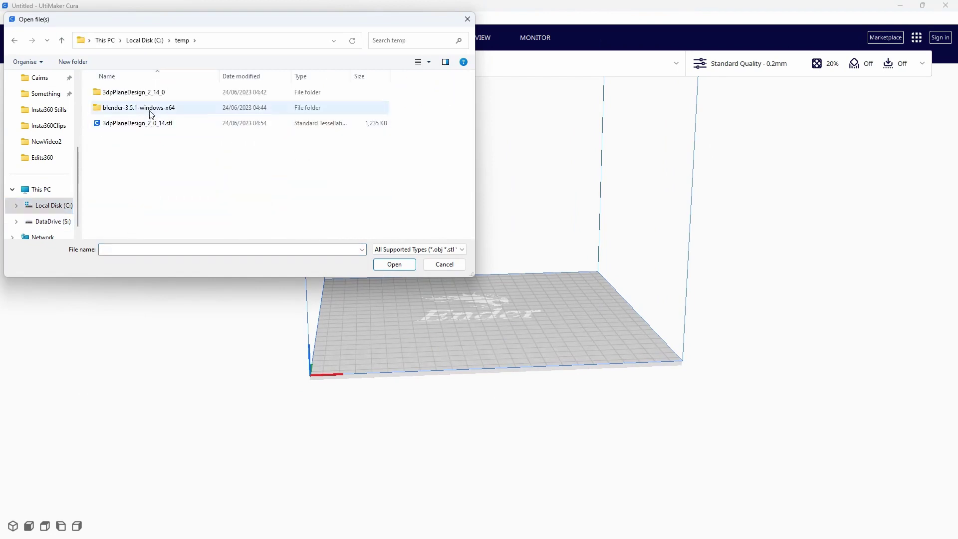
double_click(153, 124)
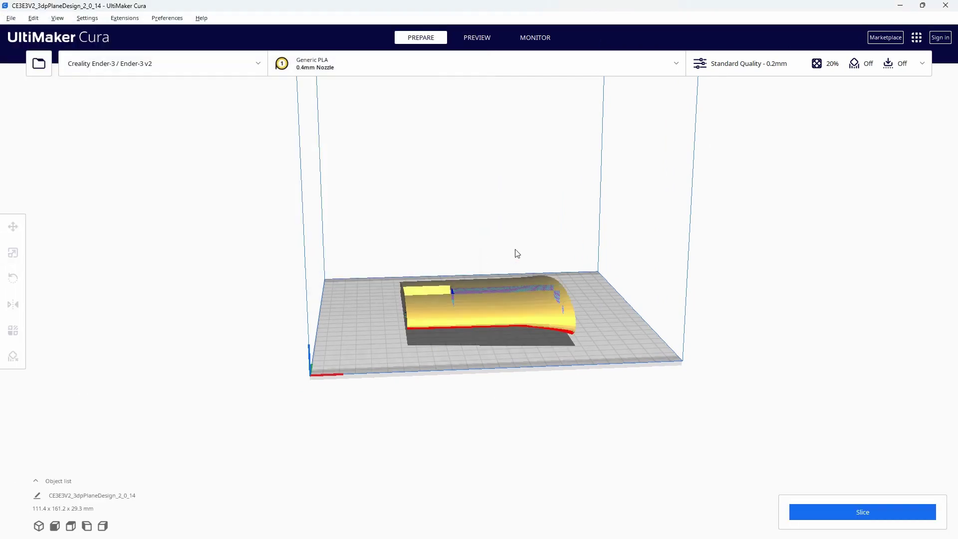
- Lay the wing section flat by face so it stands upright at 29.3 x 161.2 x 111.4 mm
right_click(516, 250)
click(502, 233)
right_drag(502, 234, 495, 333)
click(496, 333)
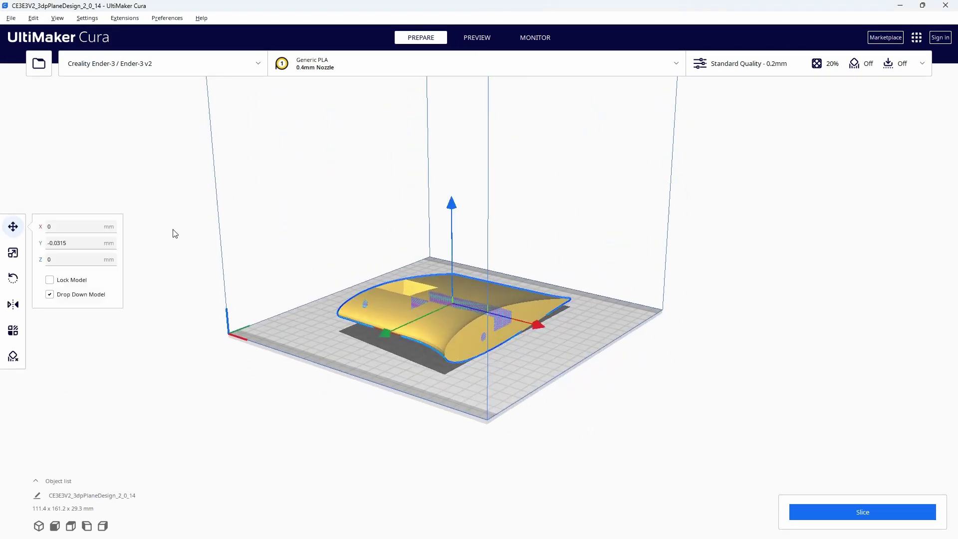
click(13, 278)
click(116, 284)
click(469, 330)
drag(364, 281, 390, 276)
click(922, 66)
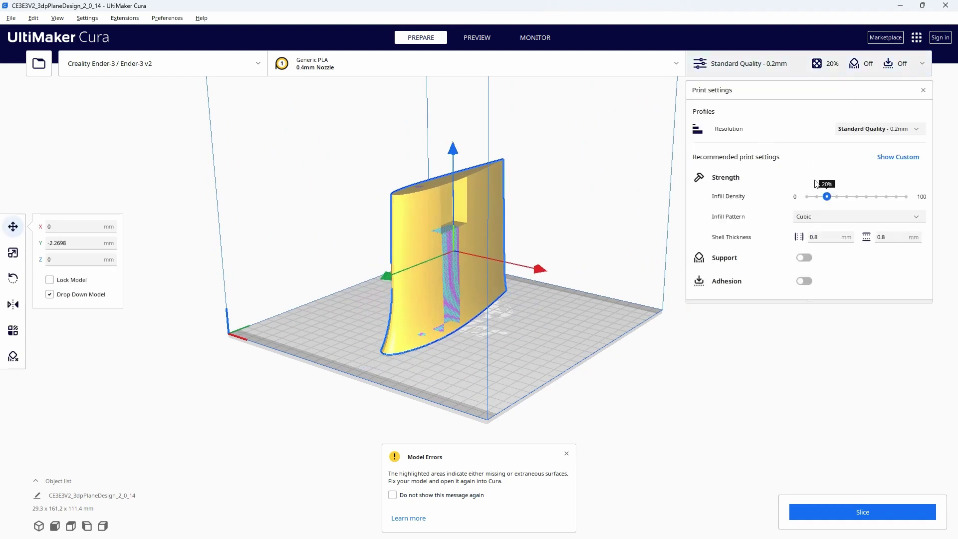
- Slice the wing and inspect the layer preview up to layer 323
click(854, 512)
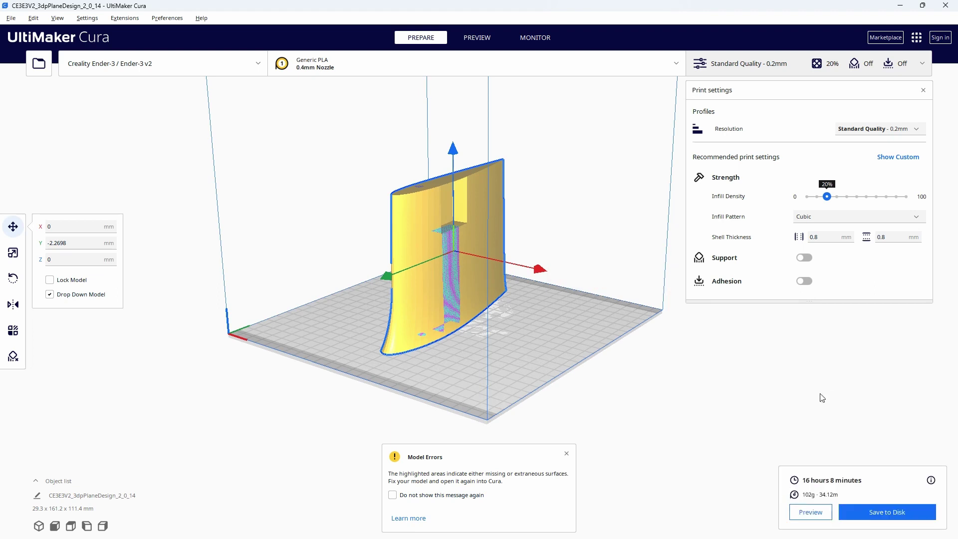
click(809, 511)
scroll(543, 243, up, 3)
right_drag(543, 243, 606, 349)
drag(947, 177, 956, 259)
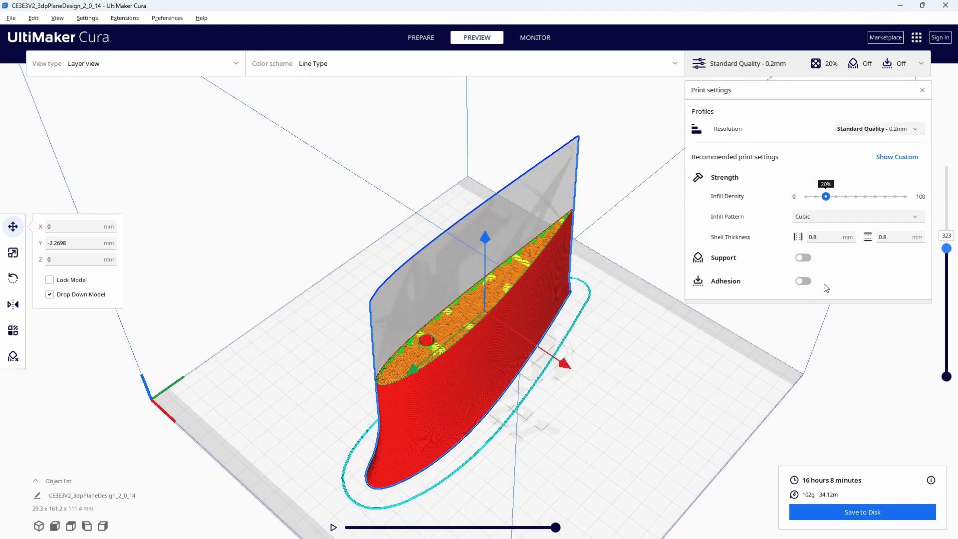
- Set Infill Density to 0 in the custom settings and re-slice, estimating 11 h 35 min
click(897, 157)
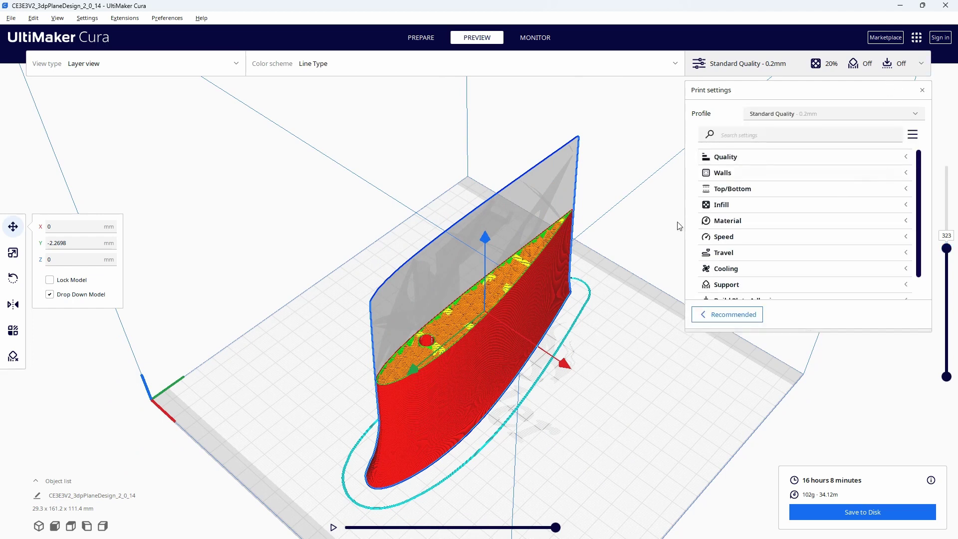
click(746, 204)
double_click(850, 220)
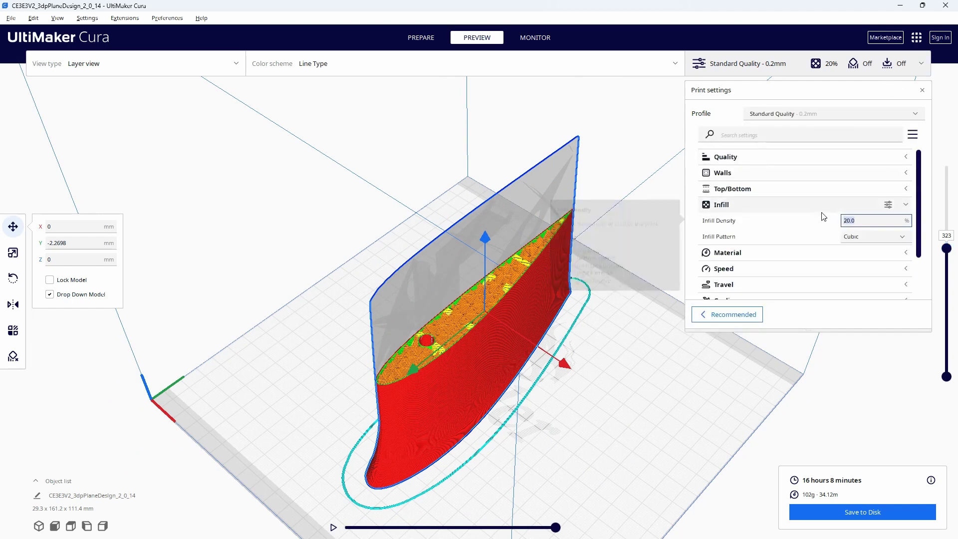
text(0)
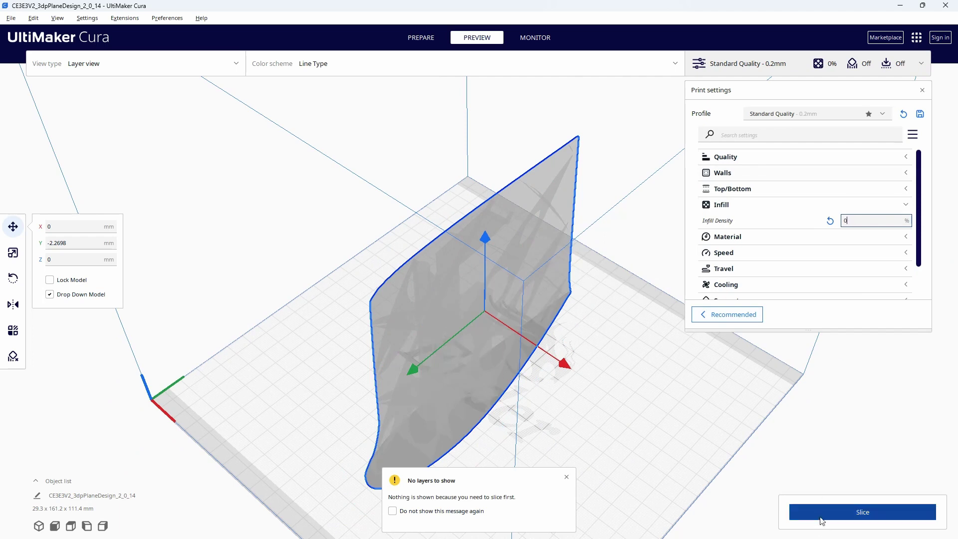
click(863, 512)
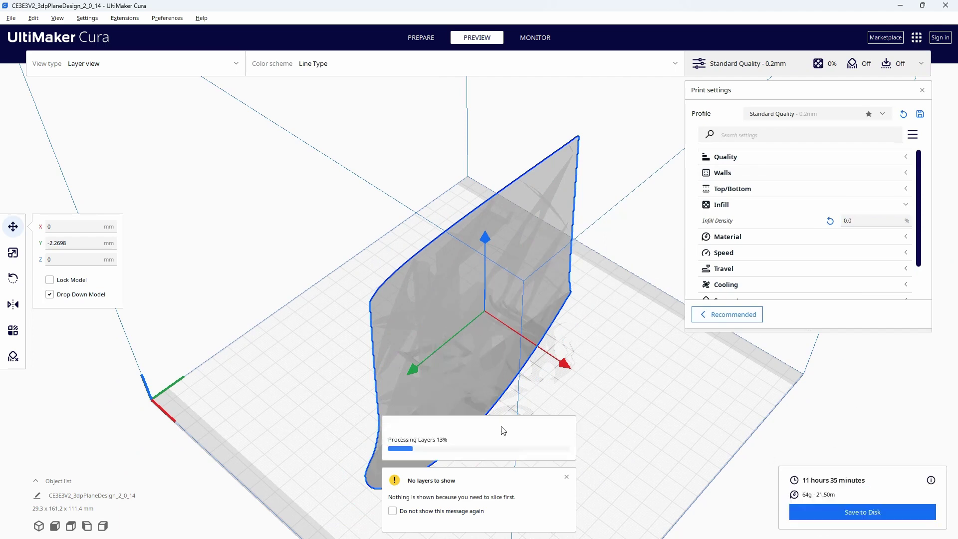
scroll(522, 343, up, 5)
right_drag(524, 328, 648, 280)
click(803, 173)
- Set Wall Line Count to 1, re-slice, and step through the lower layers
double_click(858, 205)
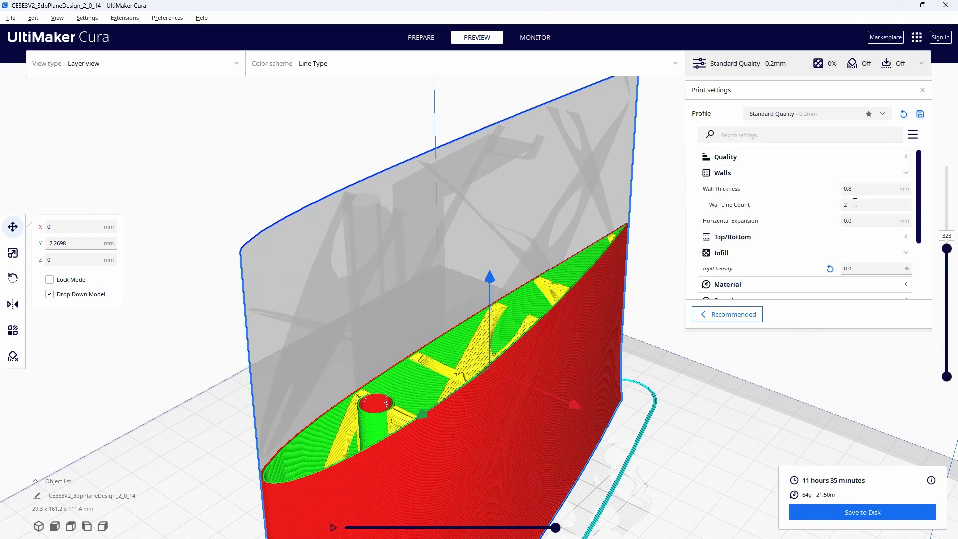
text(1)
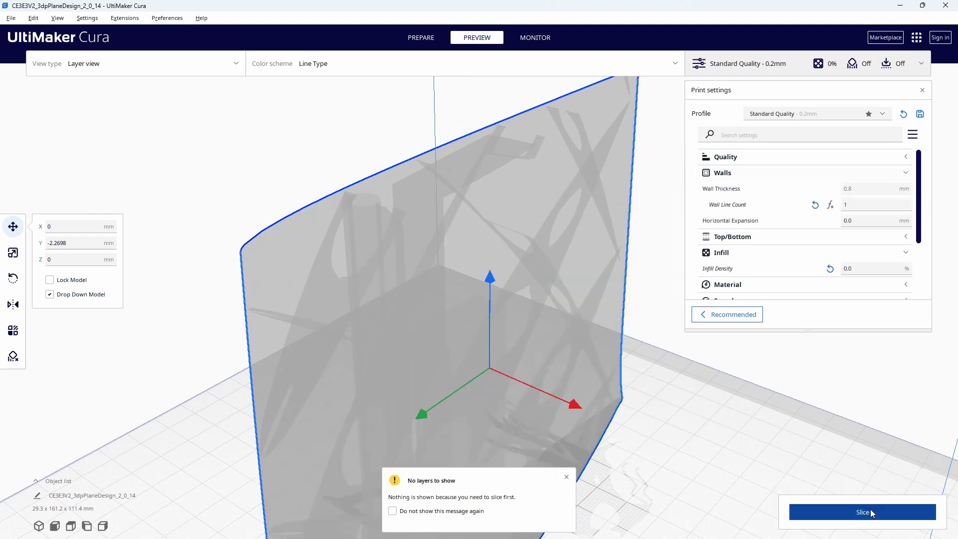
click(870, 509)
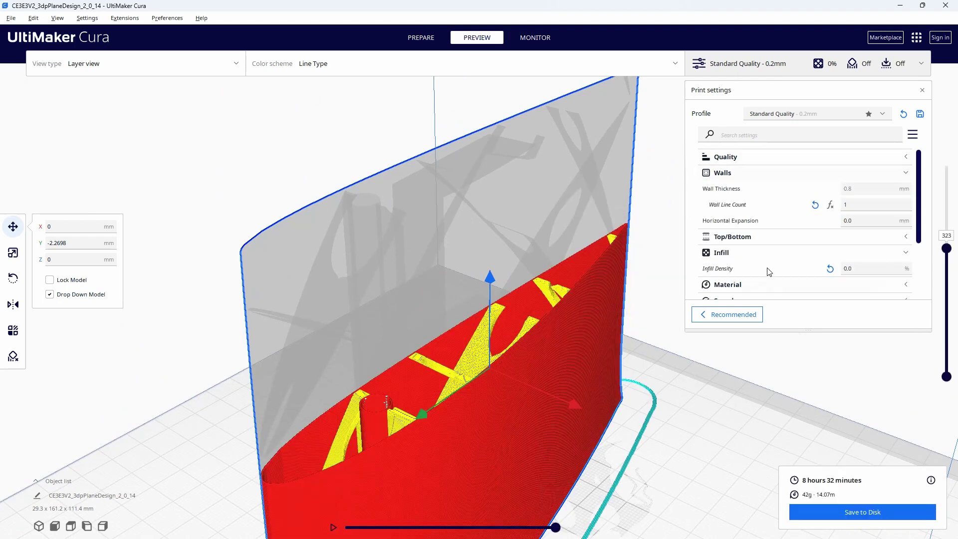
right_drag(673, 326, 558, 332)
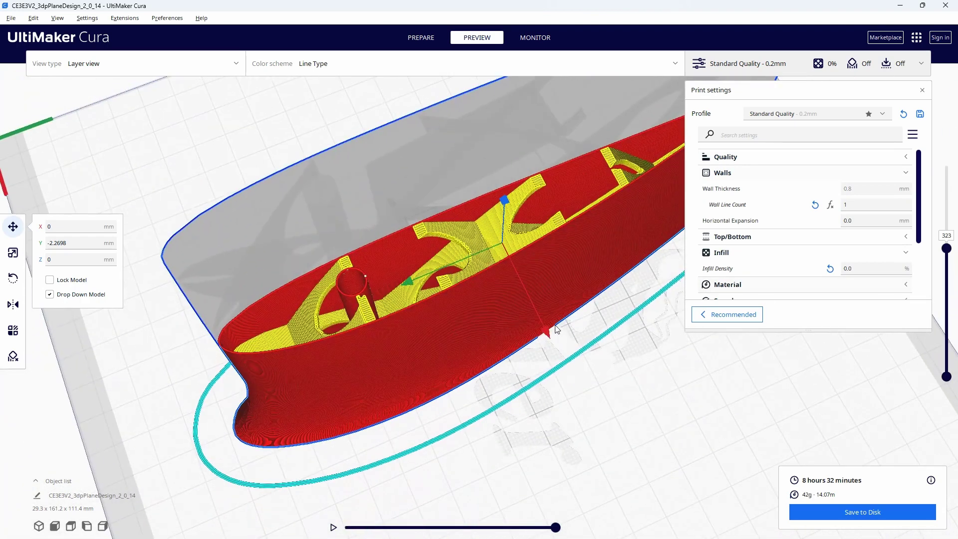
scroll(556, 335, up, 4)
scroll(549, 331, down, 3)
scroll(544, 331, up, 3)
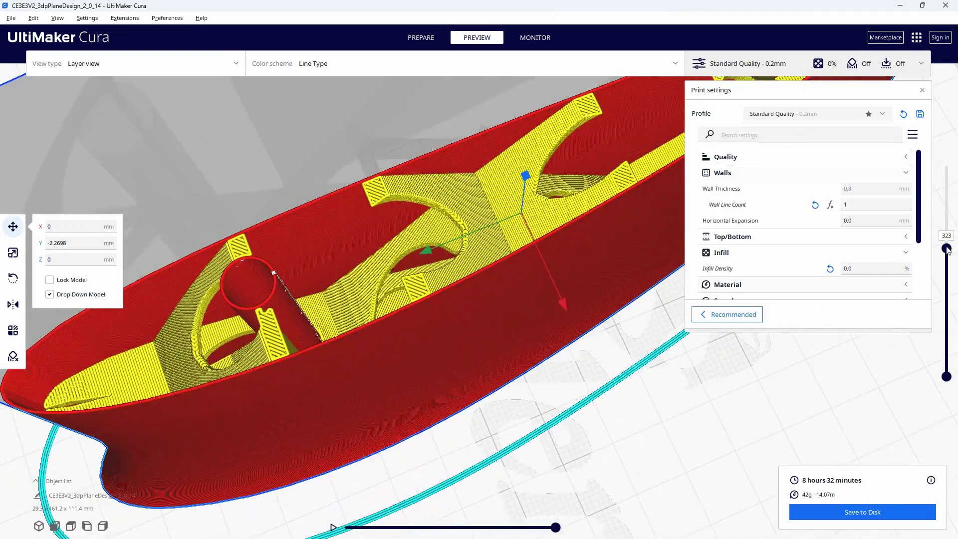
drag(946, 248, 947, 269)
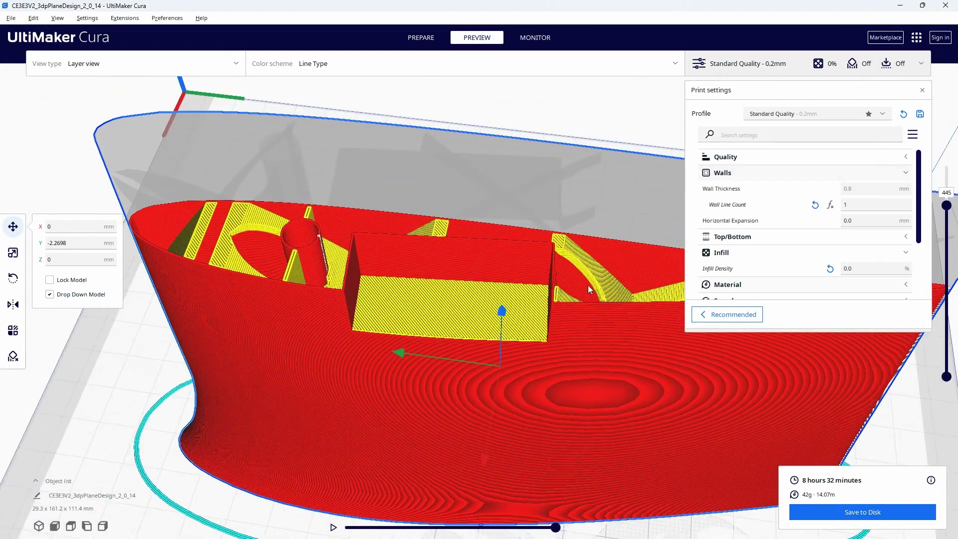
scroll(808, 231, down, 3)
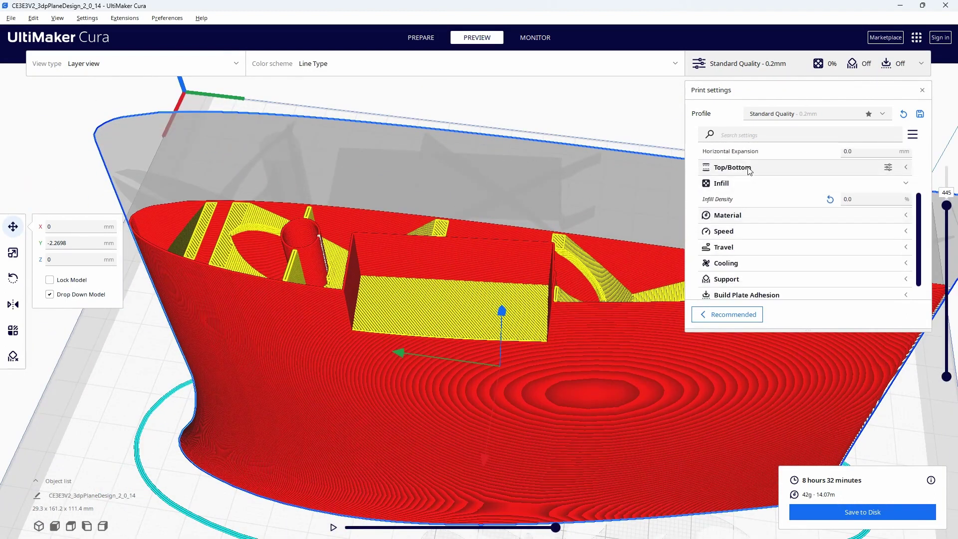
- Set Top Layers to 1 and Bottom Layers to 0, then re-slice for 5 h 16 min
click(749, 168)
double_click(837, 214)
text(1)
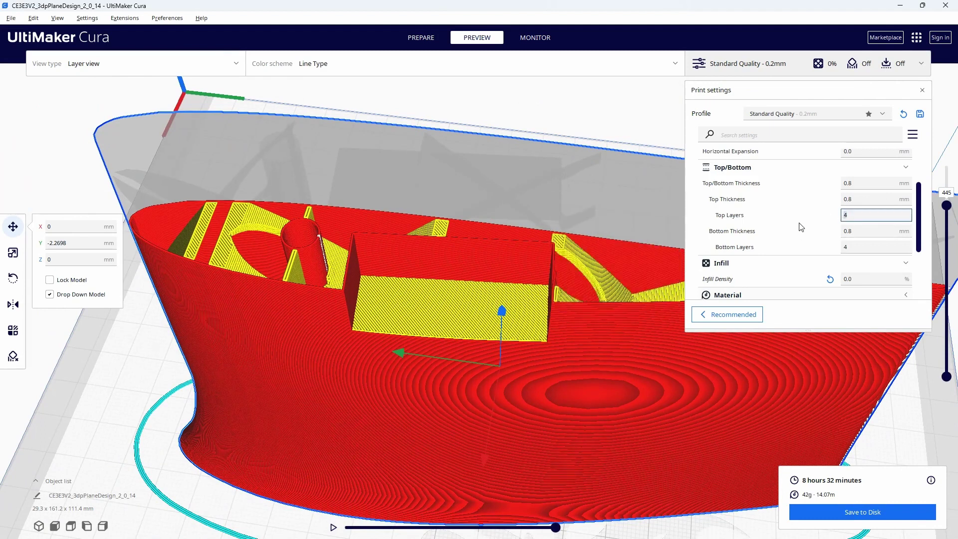
key(Tab)
text(0)
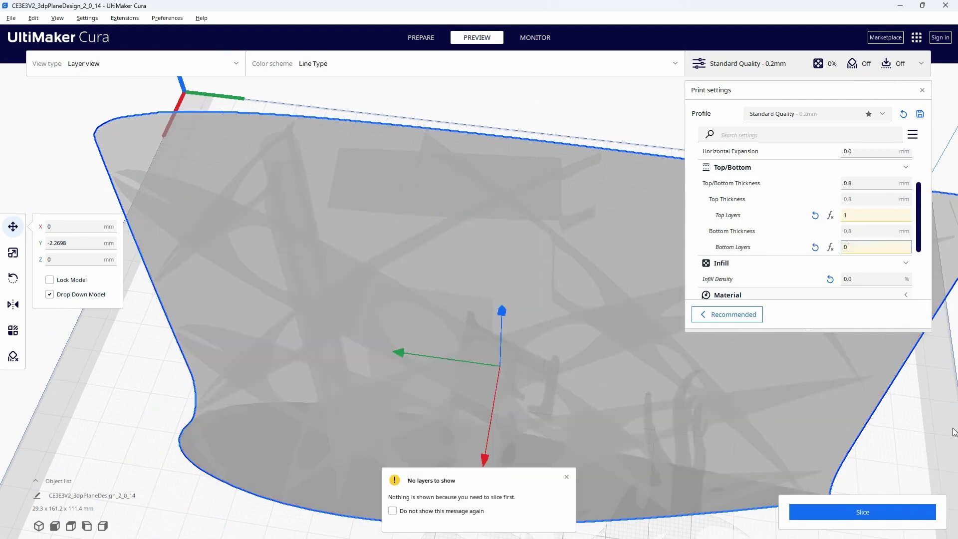
click(844, 512)
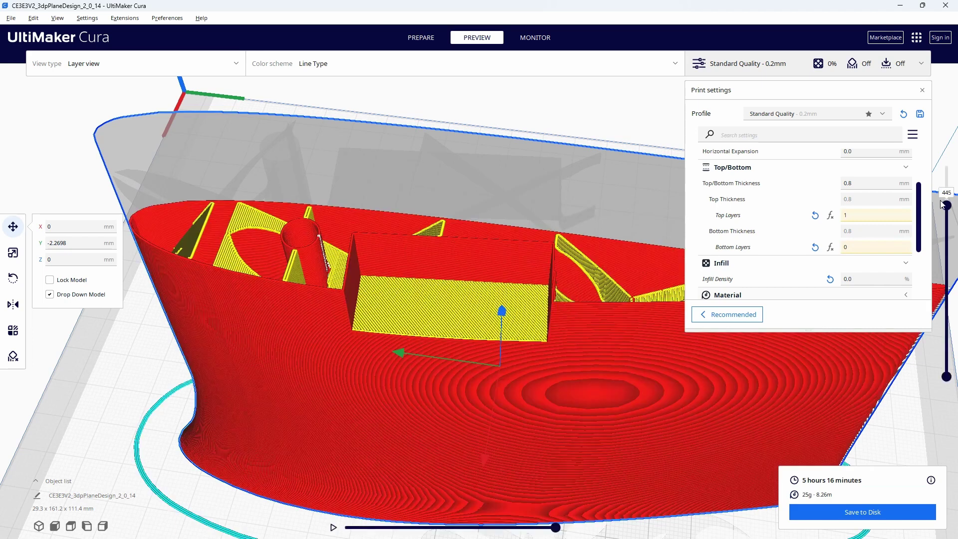
drag(943, 205, 947, 169)
right_drag(530, 288, 391, 330)
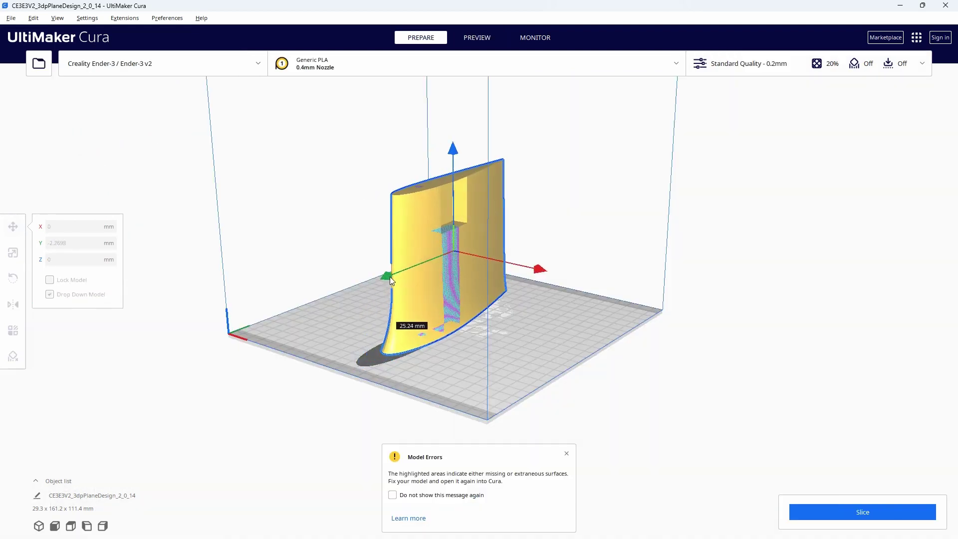
- Go back to the Prepare stage, reopen the print settings and slice the wing again
click(390, 277)
click(922, 64)
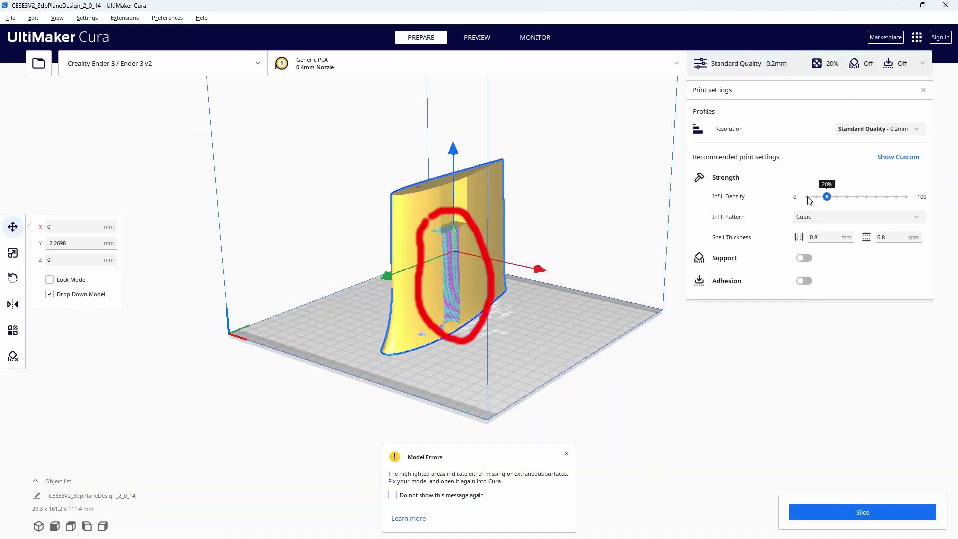
click(861, 512)
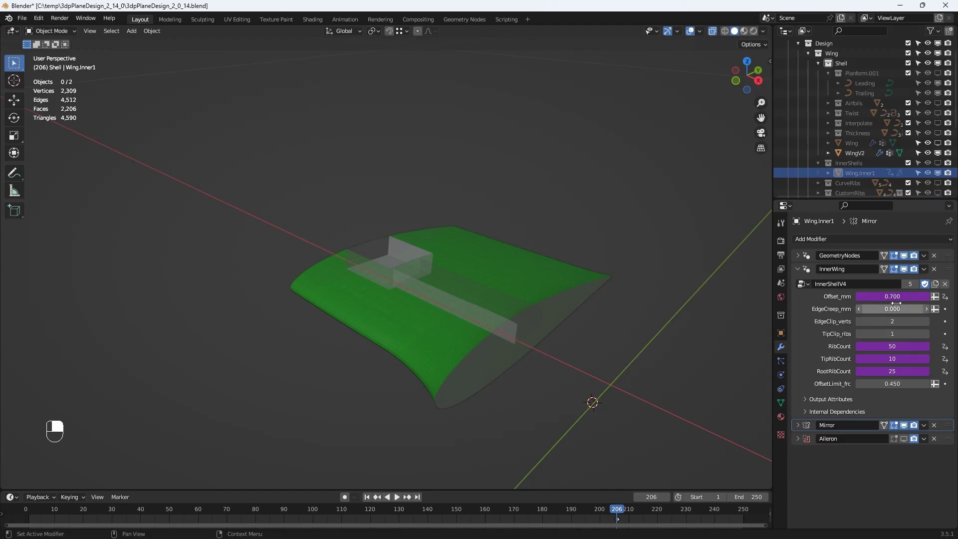
- Remove the driver from the inner wing's Offset_mm and set it to 1.000
right_click(893, 297)
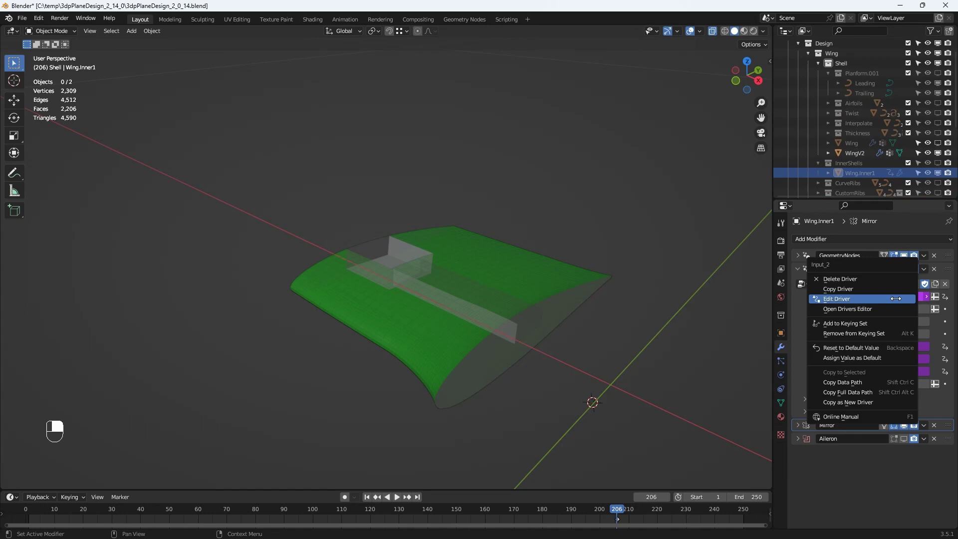
click(877, 280)
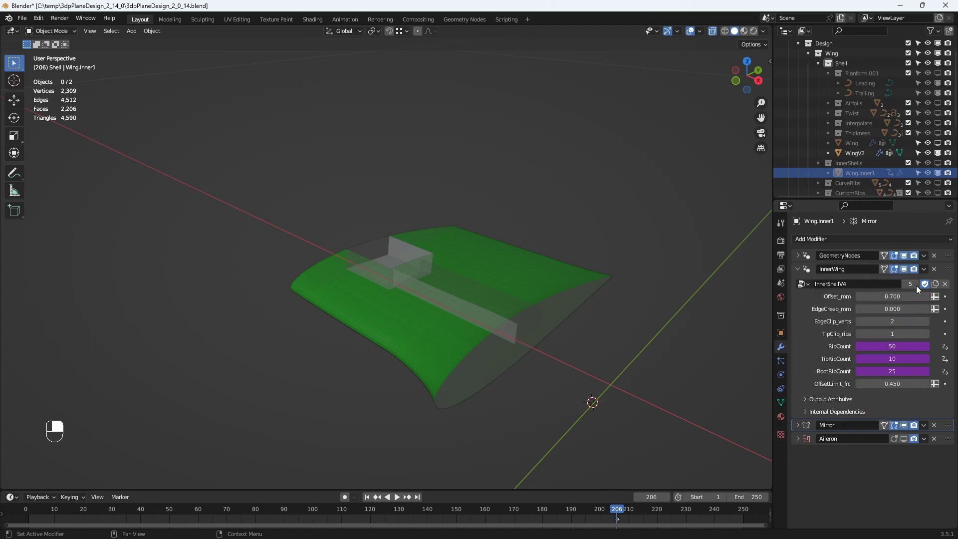
double_click(898, 296)
text(1)
key(Return)
- Select every part of the wing and export it as an STL file
mouse_move(472, 260)
middle_down()
mouse_move(419, 231)
mouse_move(464, 243)
middle_up()
right_click(464, 244)
click(495, 203)
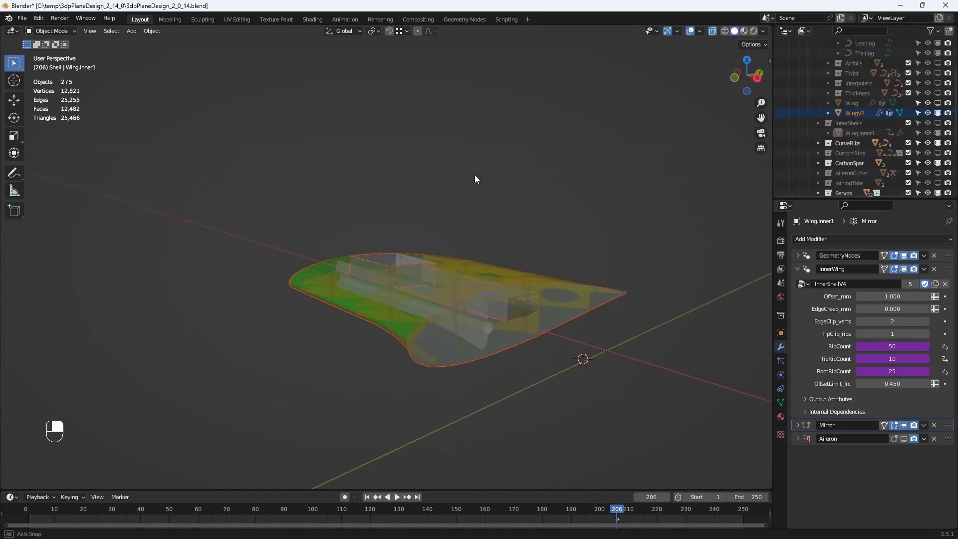
middle_drag(474, 175, 441, 171)
drag(175, 124, 634, 396)
click(22, 18)
mouse_move(85, 171)
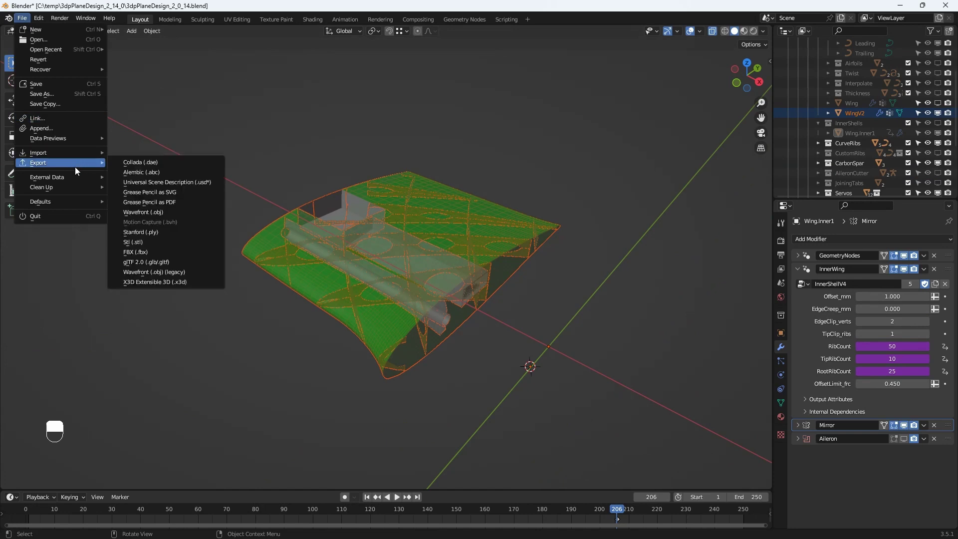
click(162, 251)
click(636, 411)
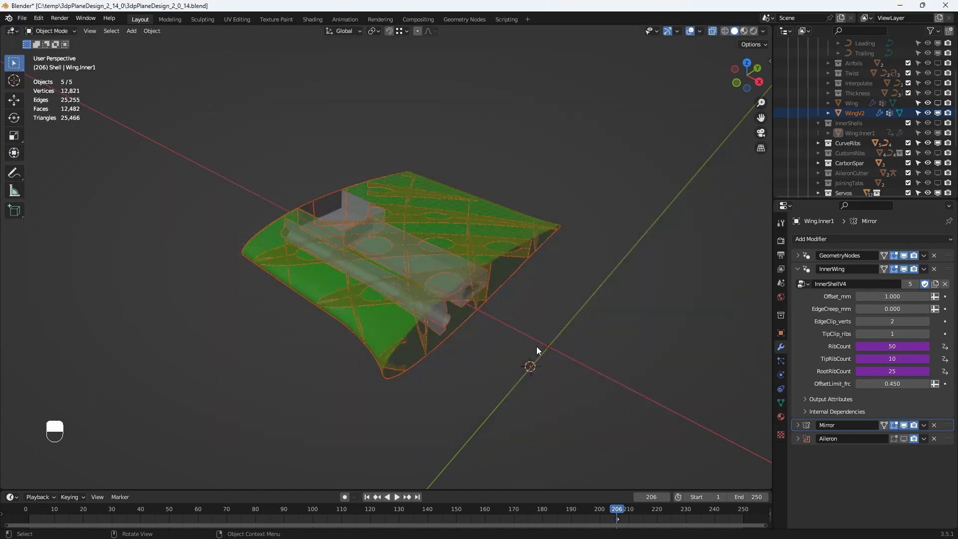
key(alt+Tab)
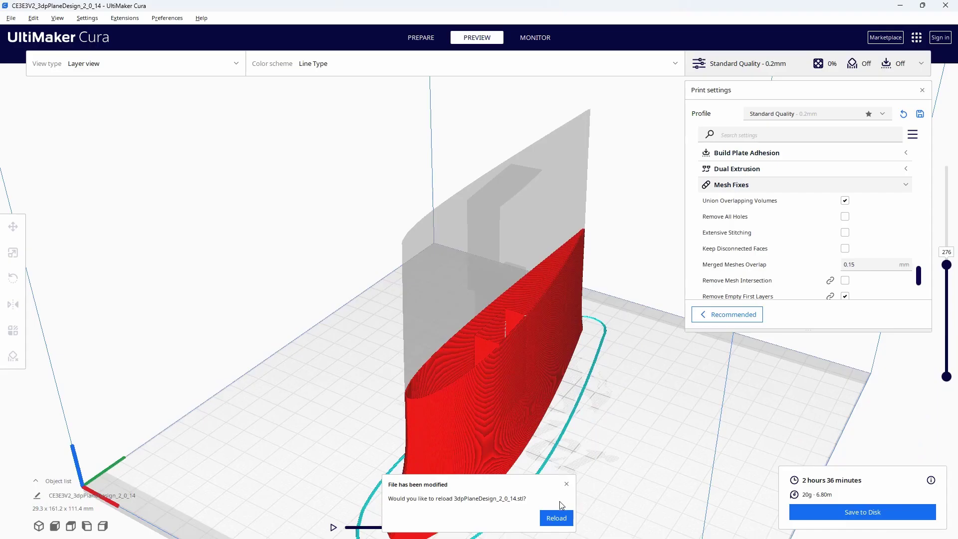
- Reload the modified wing STL, dismiss the no-layers notice and slice it
click(557, 518)
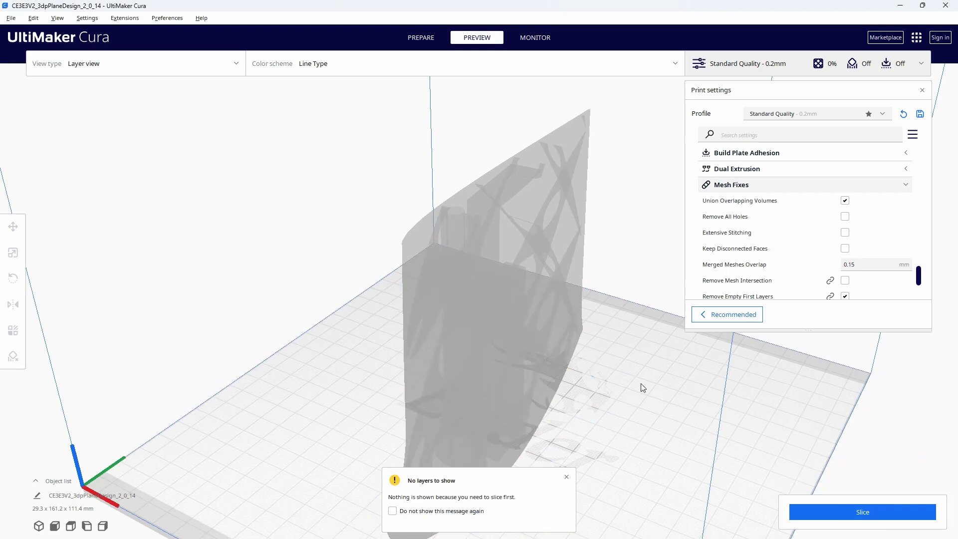
click(567, 478)
click(814, 519)
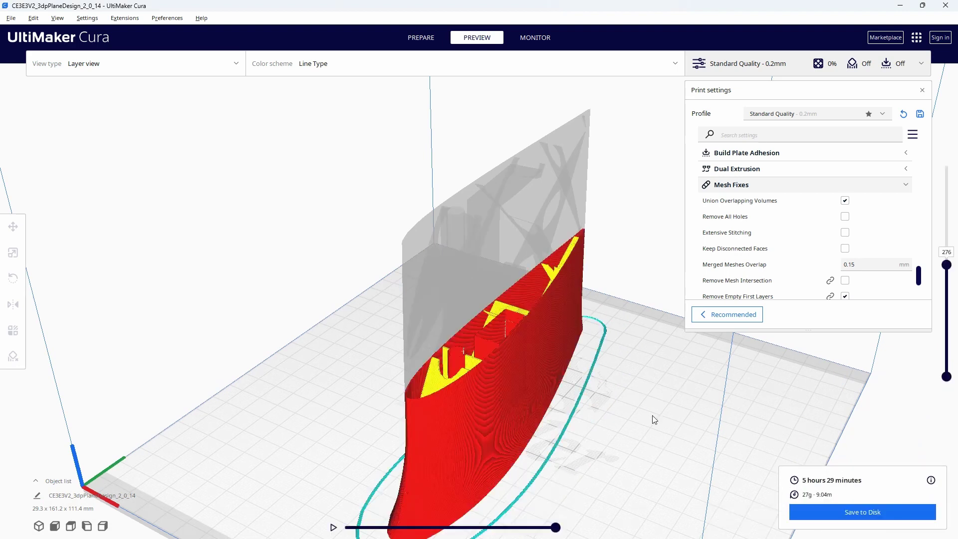
- Tilt into the hull and inspect the higher layers of the new slice
scroll(622, 313, up, 3)
right_drag(600, 285, 541, 343)
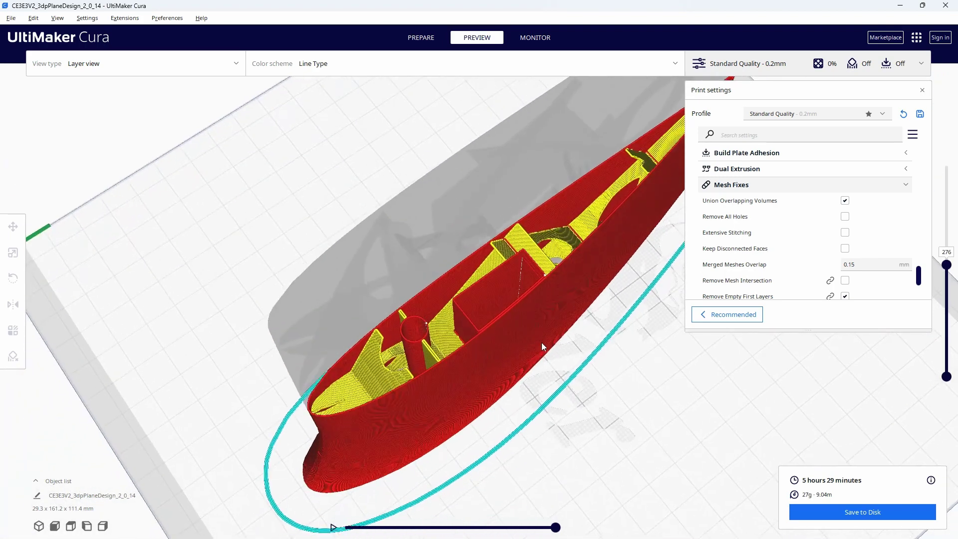
scroll(544, 340, up, 2)
scroll(549, 337, up, 3)
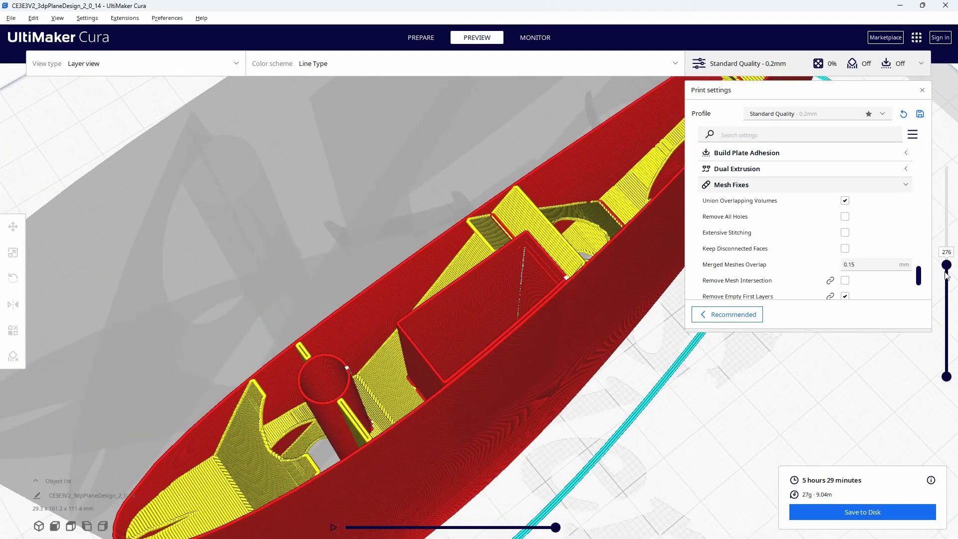
mouse_move(947, 265)
mouse_down()
mouse_move(948, 152)
mouse_move(956, 221)
mouse_move(947, 369)
mouse_move(946, 150)
mouse_move(957, 295)
mouse_move(946, 369)
mouse_move(946, 179)
mouse_move(947, 363)
mouse_move(946, 244)
mouse_move(946, 359)
mouse_move(947, 275)
mouse_up()
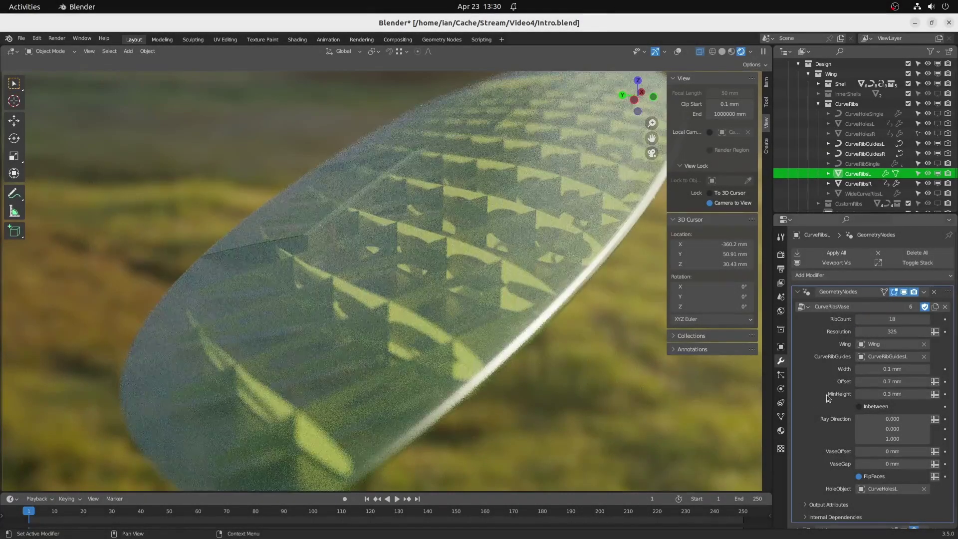
- Try RibCount 35, hide the Shell collection, then set RibCount 15 and select CurveHolesL
text(35)
key(Return)
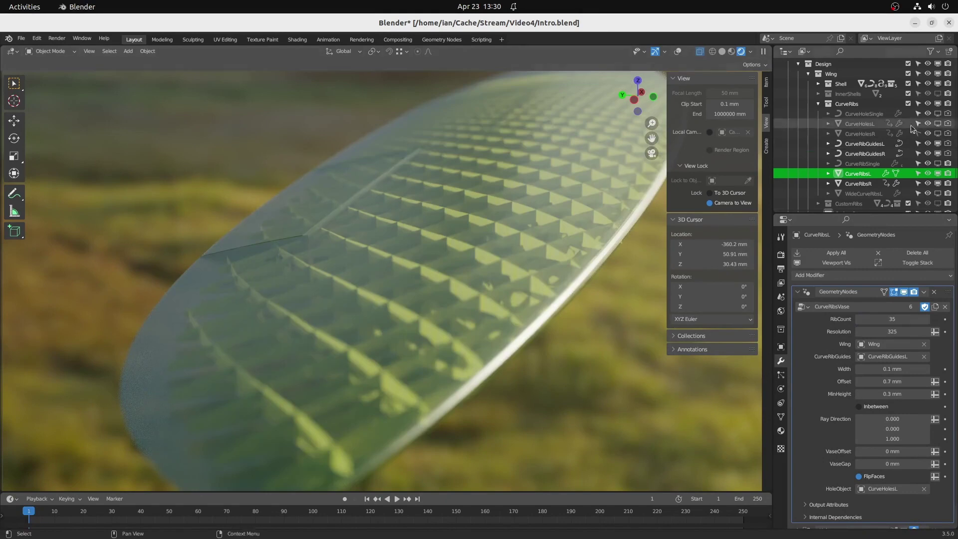
click(927, 84)
double_click(892, 318)
text(15)
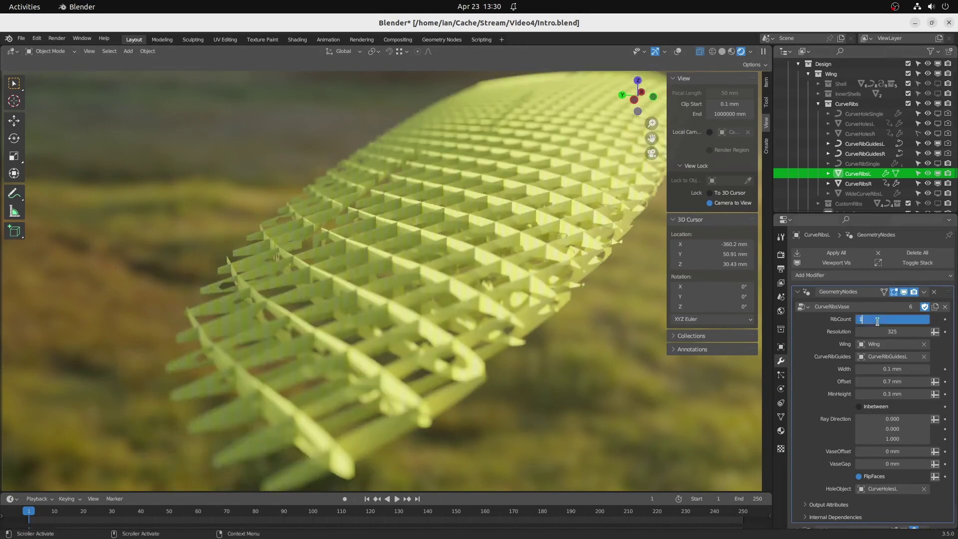
key(Return)
scroll(575, 274, up, 5)
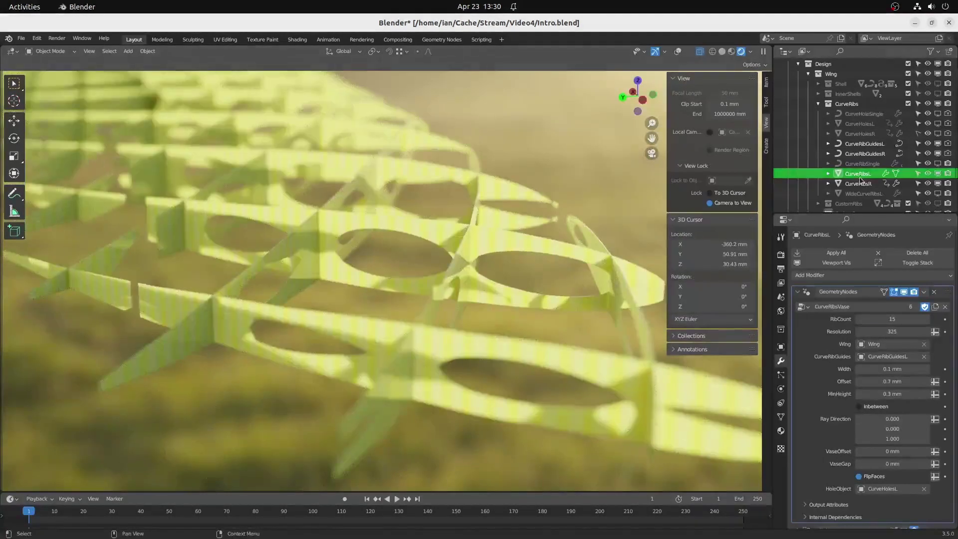
click(859, 123)
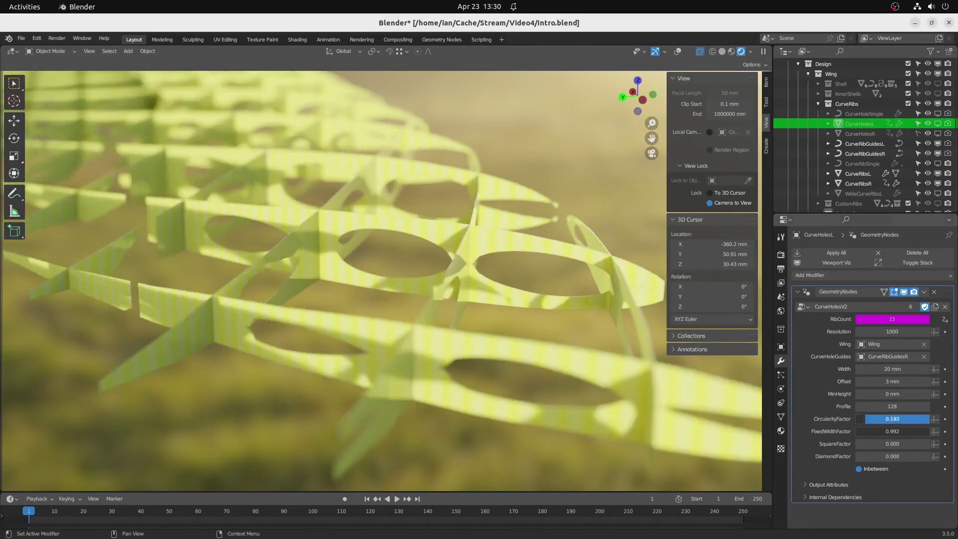